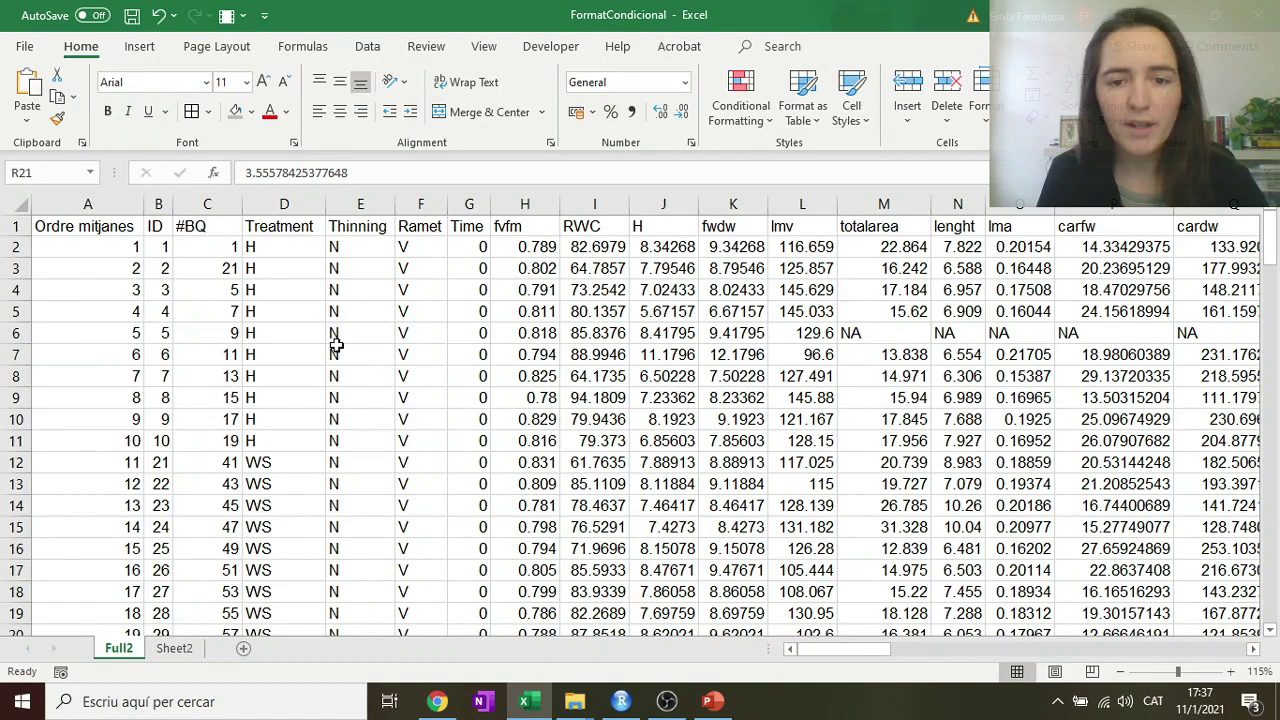
# Step: Look over the full extent of the data table on the Full2 sheet at different zoom levels
pyautogui.scroll(-1, 326, 331)
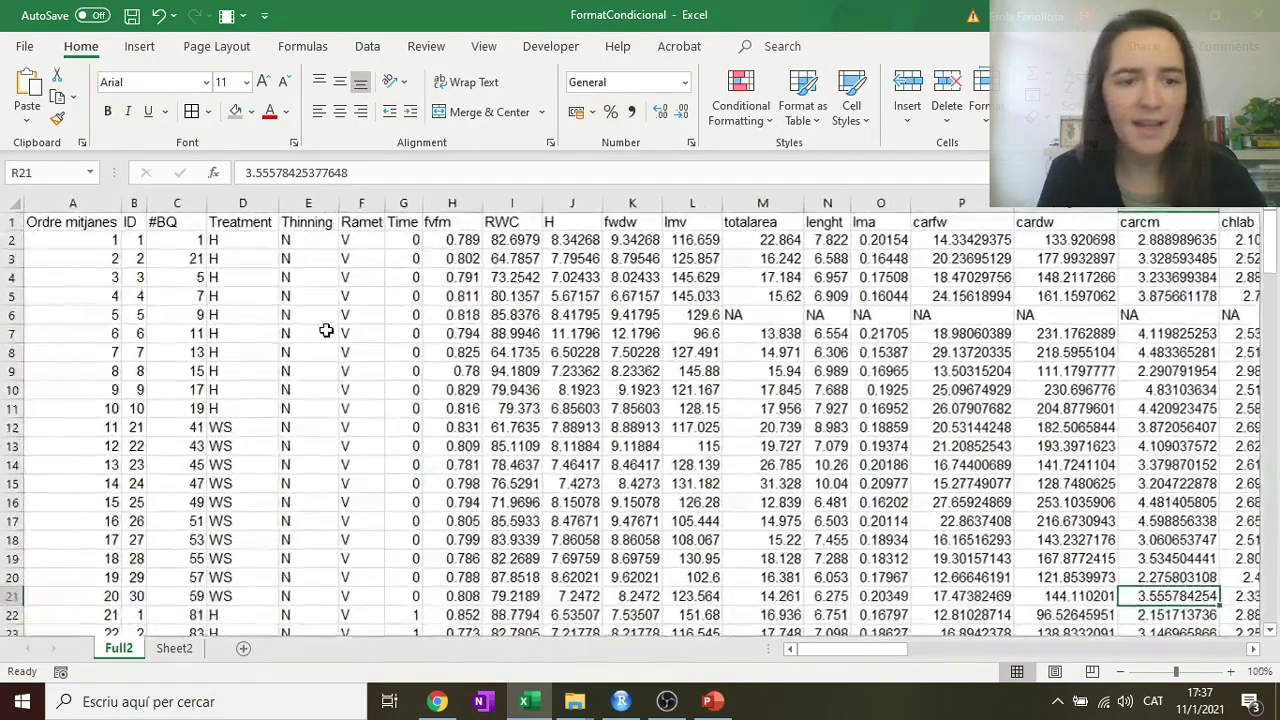
pyautogui.click(80, 222)
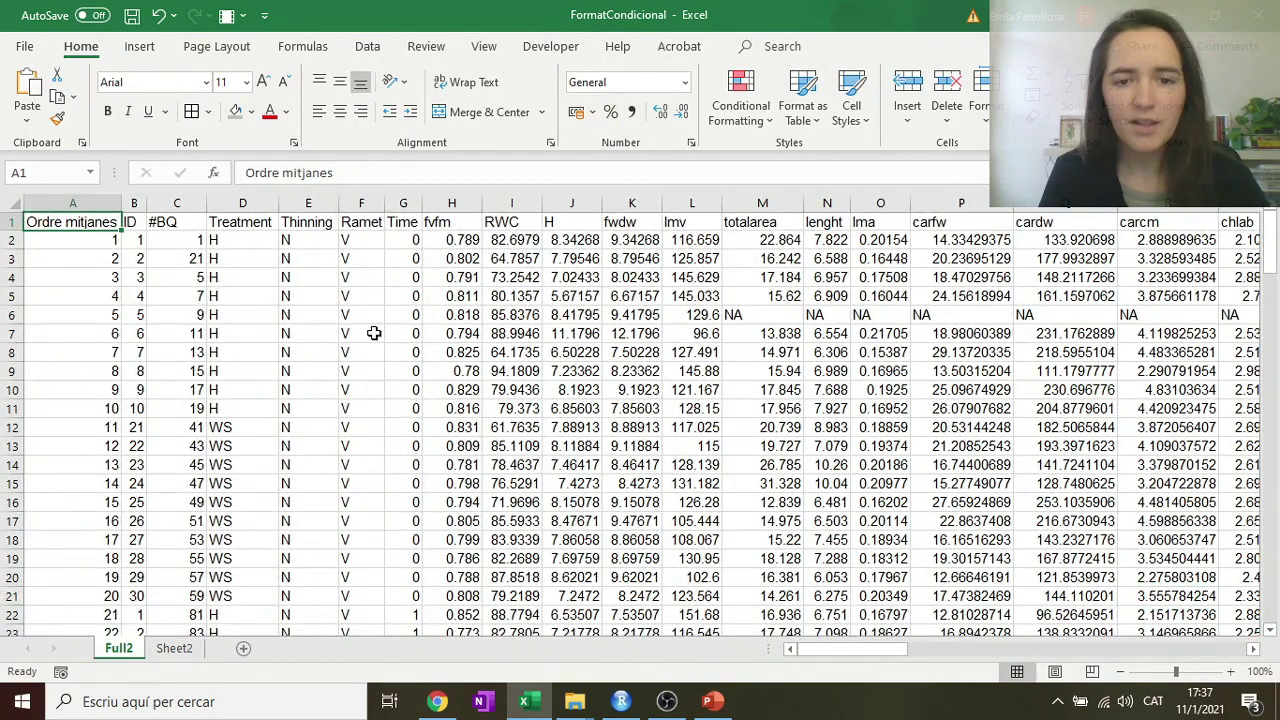
pyautogui.scroll(-5, 377, 331)
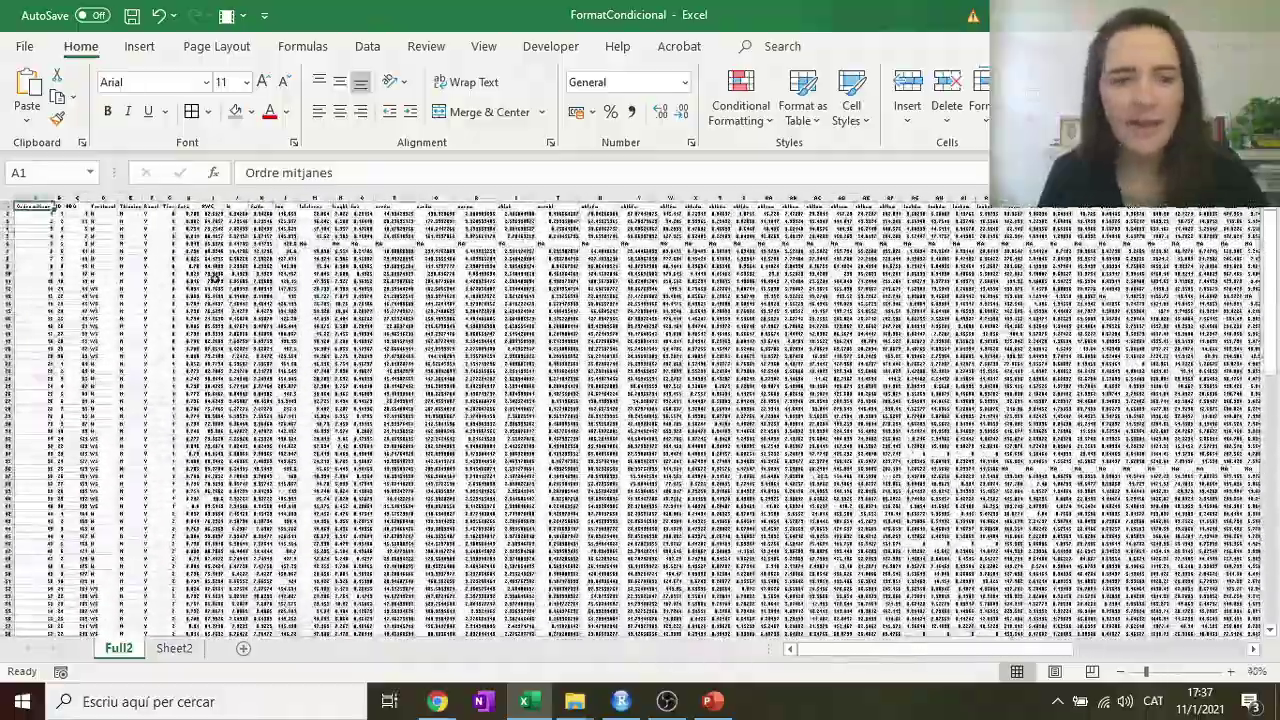
pyautogui.scroll(-1, 214, 272)
pyautogui.scroll(3, 78, 278)
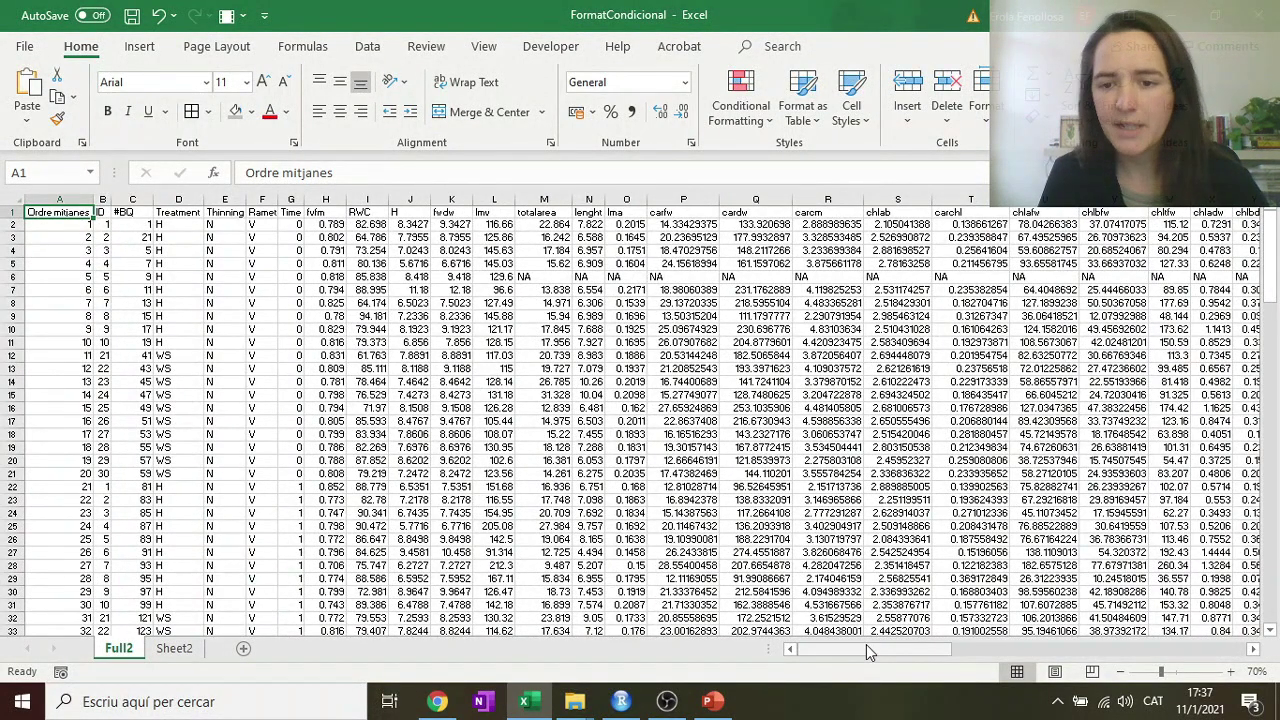
pyautogui.click(447, 460)
pyautogui.scroll(1, 182, 325)
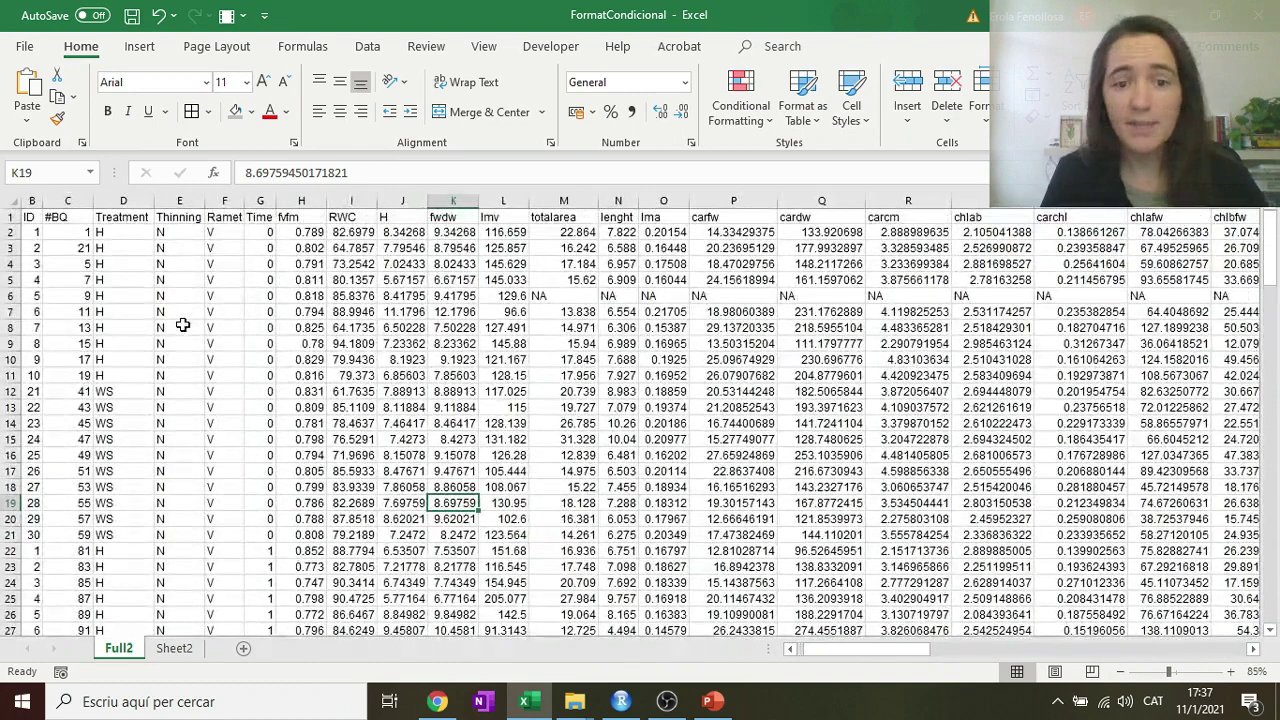
pyautogui.moveTo(903, 651); pyautogui.dragTo(855, 651)
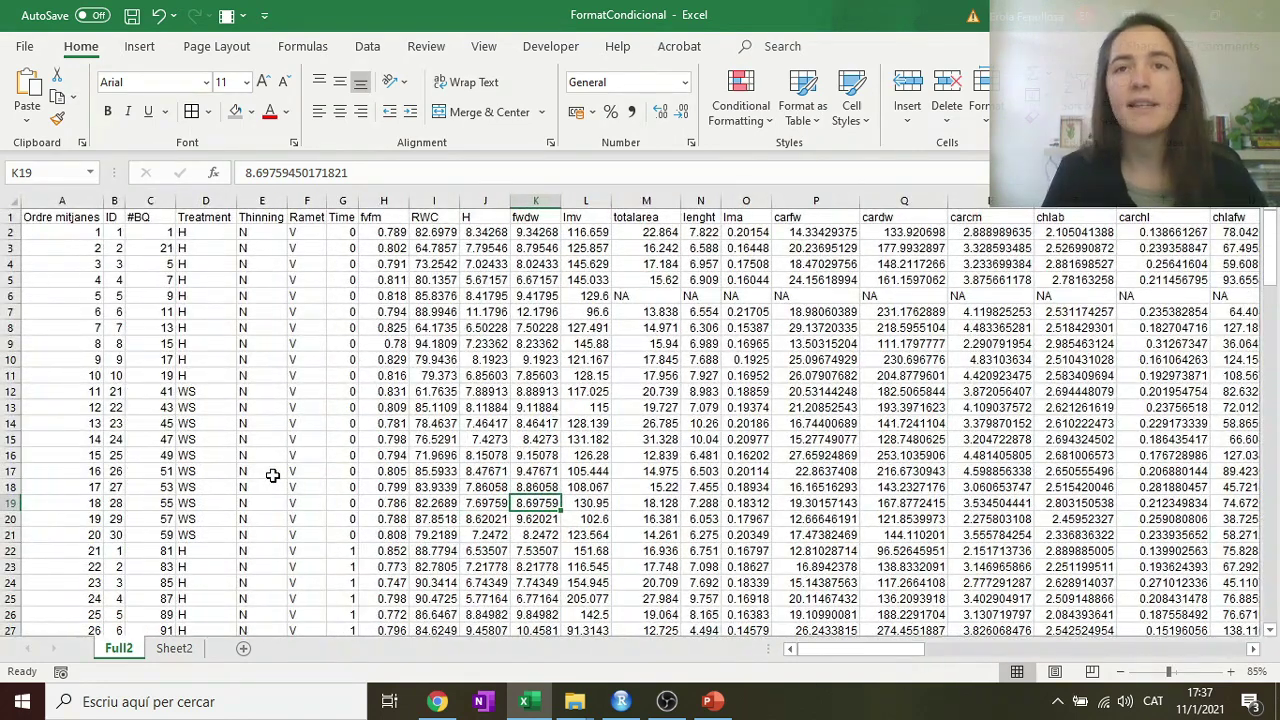
# Step: Examine the Treatment and Thinning columns and the measured variables from the fvfm column onward
pyautogui.moveTo(261, 201); pyautogui.dragTo(229, 203)
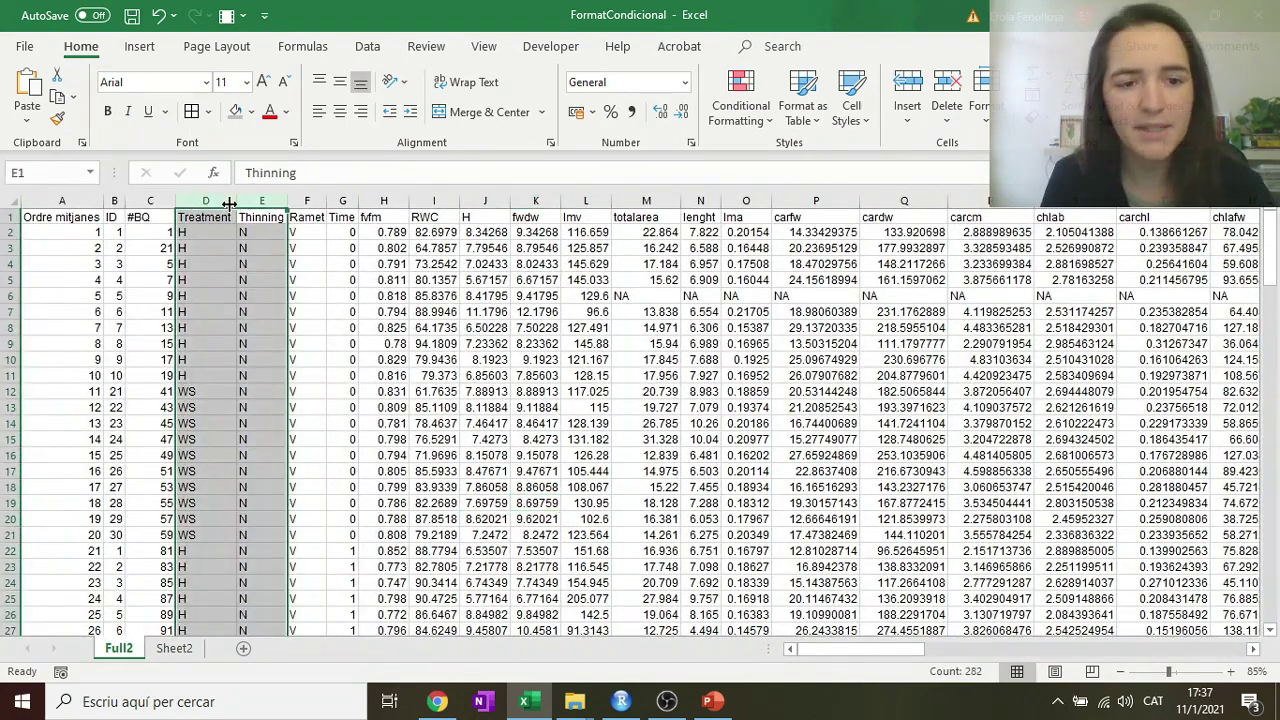
pyautogui.moveTo(404, 201); pyautogui.dragTo(1224, 214)
pyautogui.moveTo(923, 653); pyautogui.dragTo(882, 652)
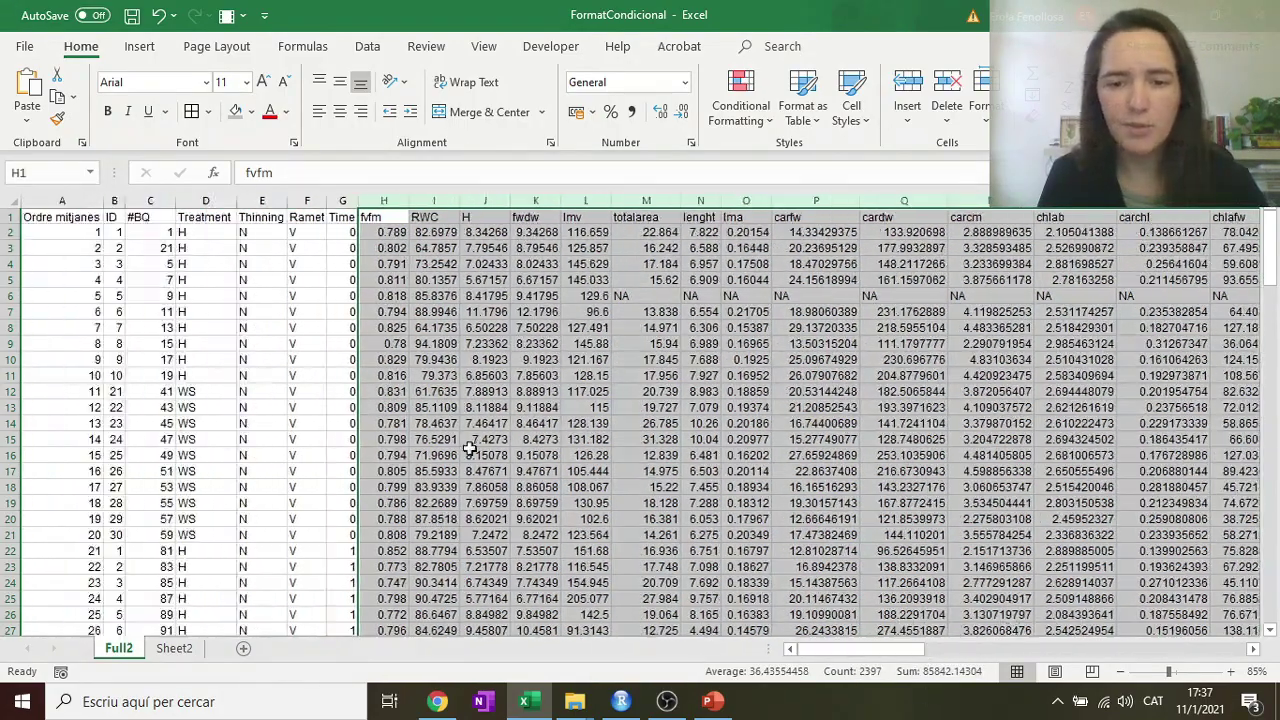
pyautogui.scroll(-11, 470, 447)
pyautogui.scroll(11, 470, 447)
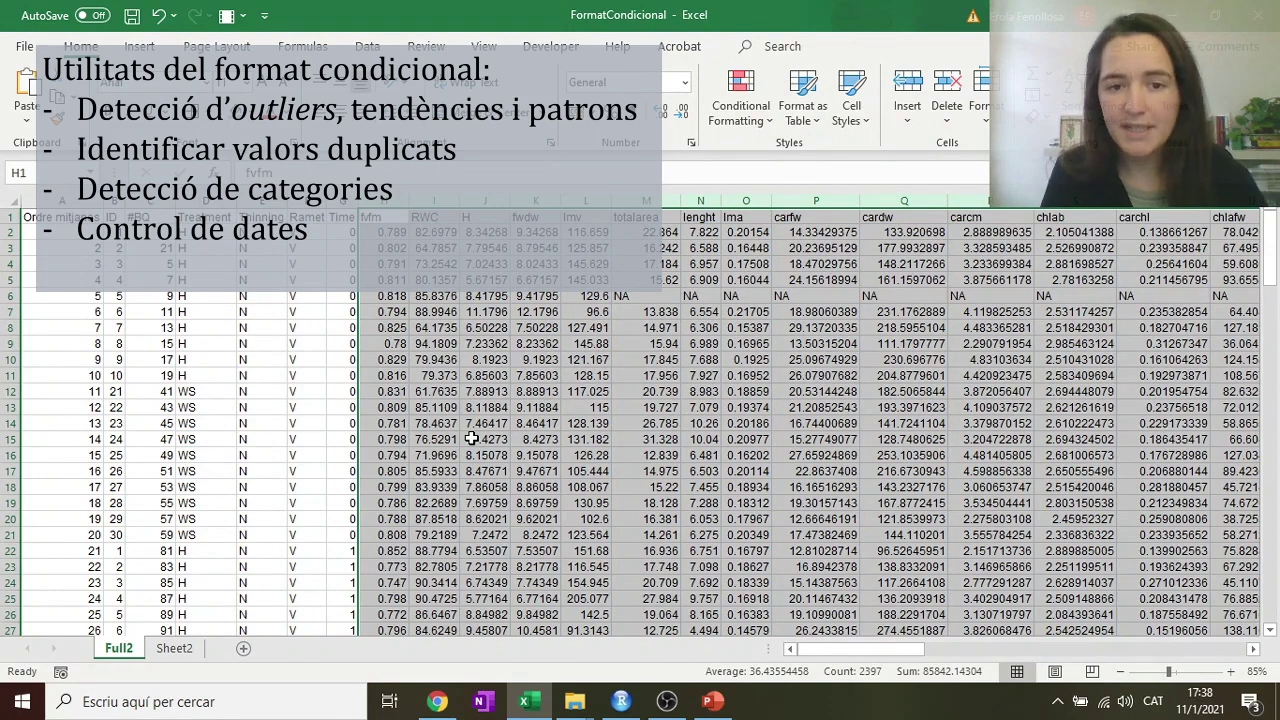
pyautogui.click(479, 434)
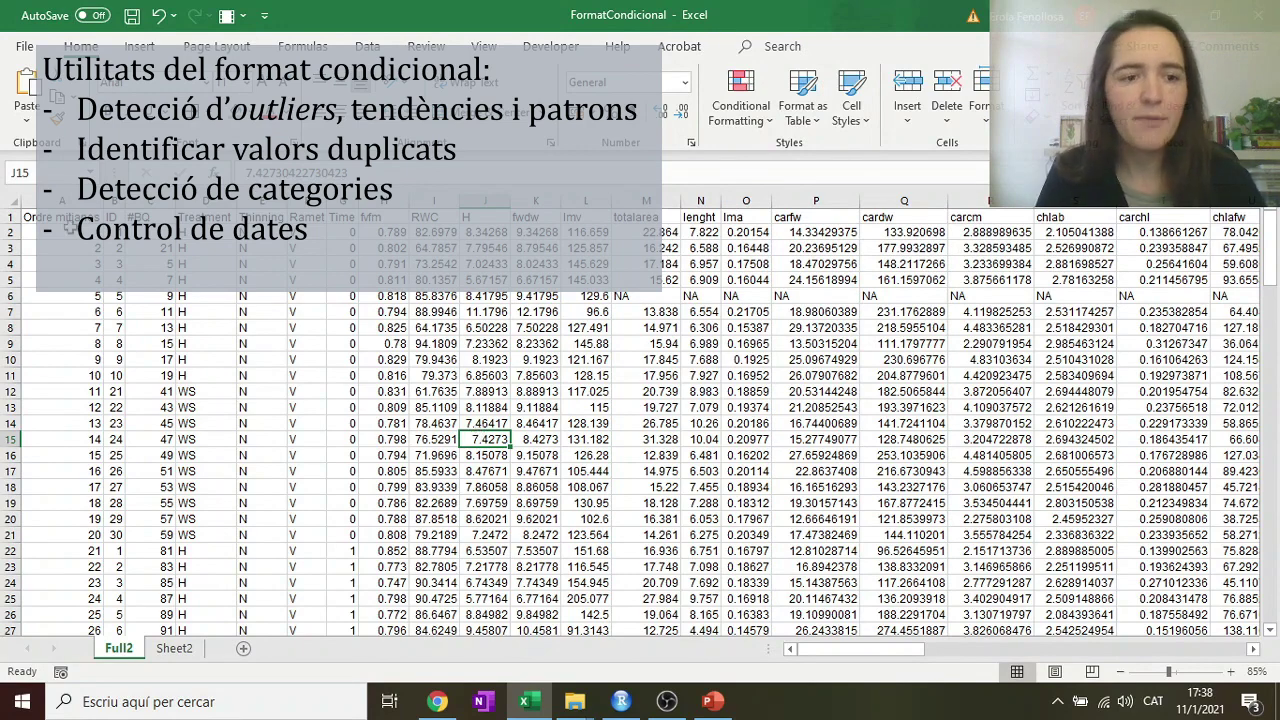
# Step: Format the whole header row with a taller row height, horizontally and vertically centered bold text and a grey fill
pyautogui.click(88, 228)
pyautogui.click(54, 217)
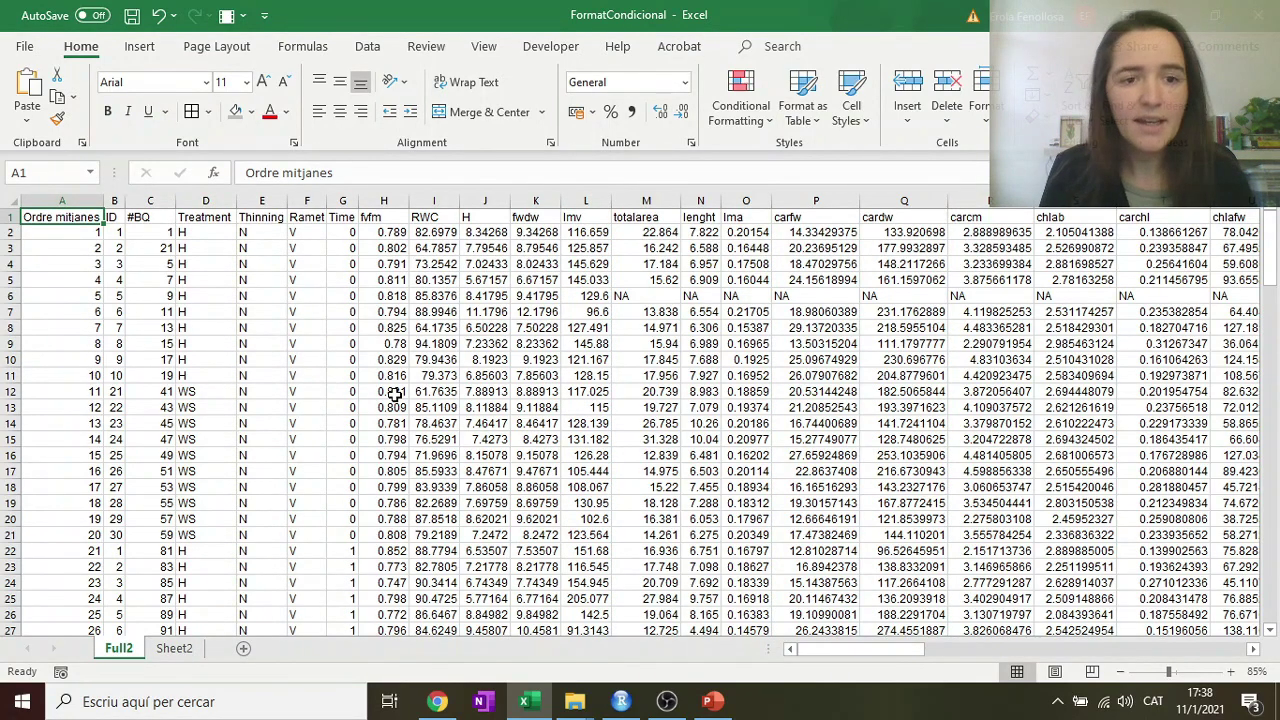
pyautogui.hotkey('ctrl', 'shift', 'Right')
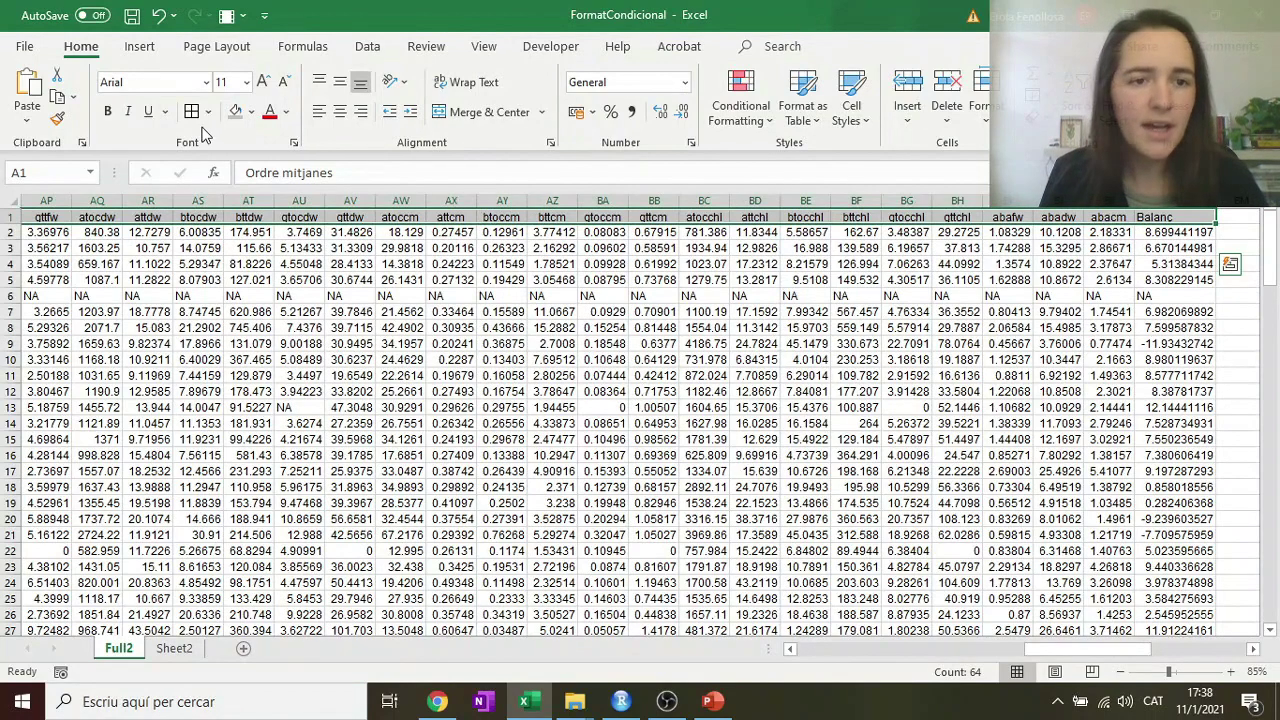
pyautogui.hotkey('ctrl', 'BackSpace')
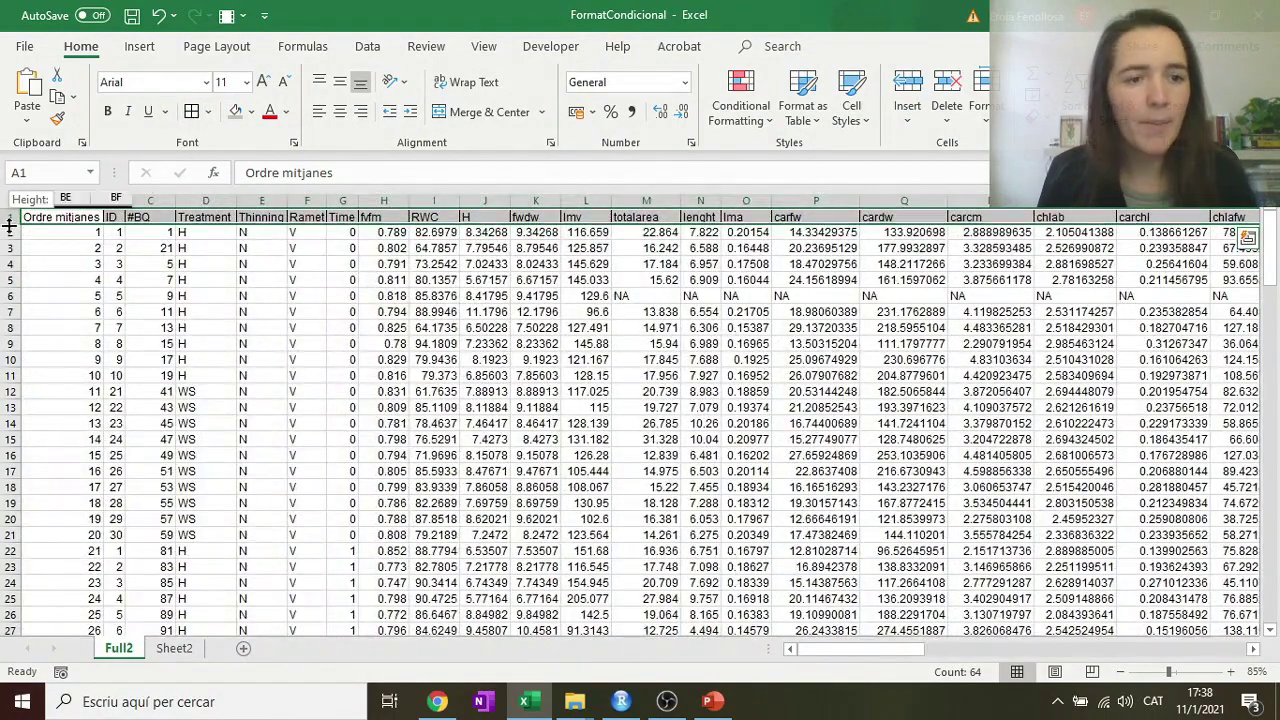
pyautogui.moveTo(8, 224); pyautogui.dragTo(8, 240)
pyautogui.click(340, 111)
pyautogui.click(341, 83)
pyautogui.click(107, 111)
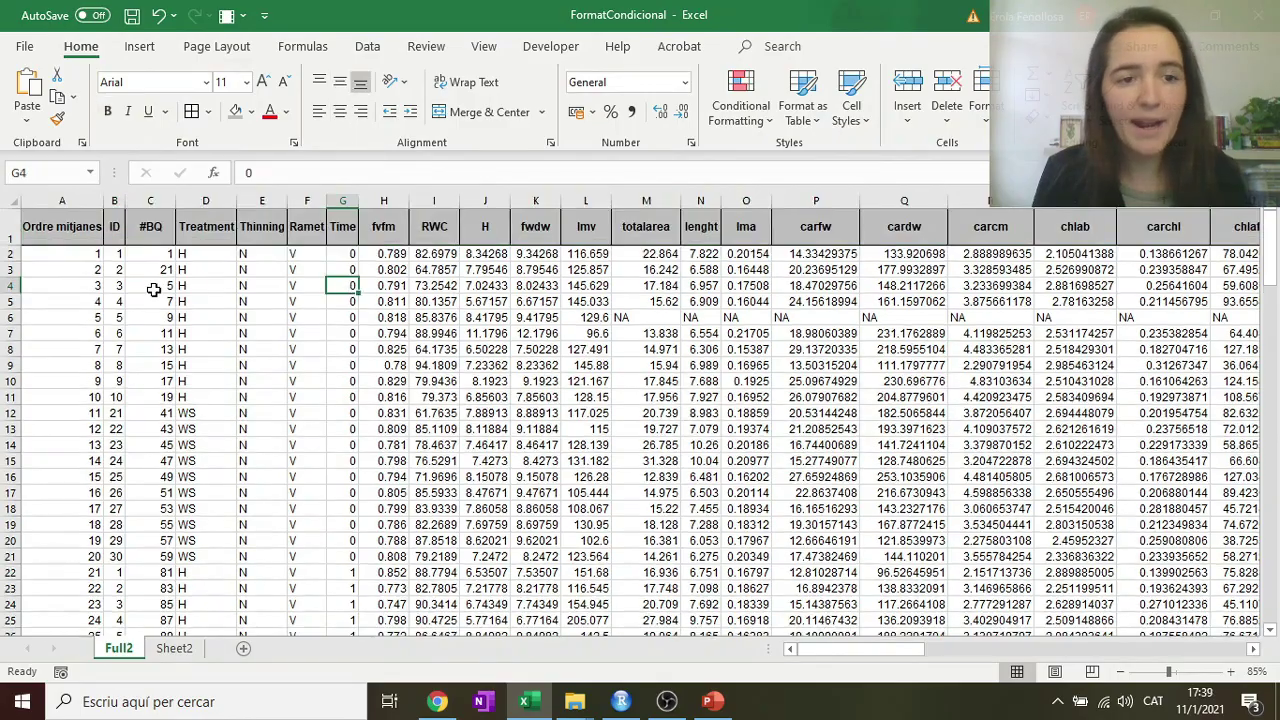
# Step: Check how the headers and the first column behave when viewing lower rows and distant columns
pyautogui.click(160, 287)
pyautogui.scroll(-5, 160, 287)
pyautogui.scroll(5, 160, 287)
pyautogui.moveTo(92, 226); pyautogui.dragTo(779, 226)
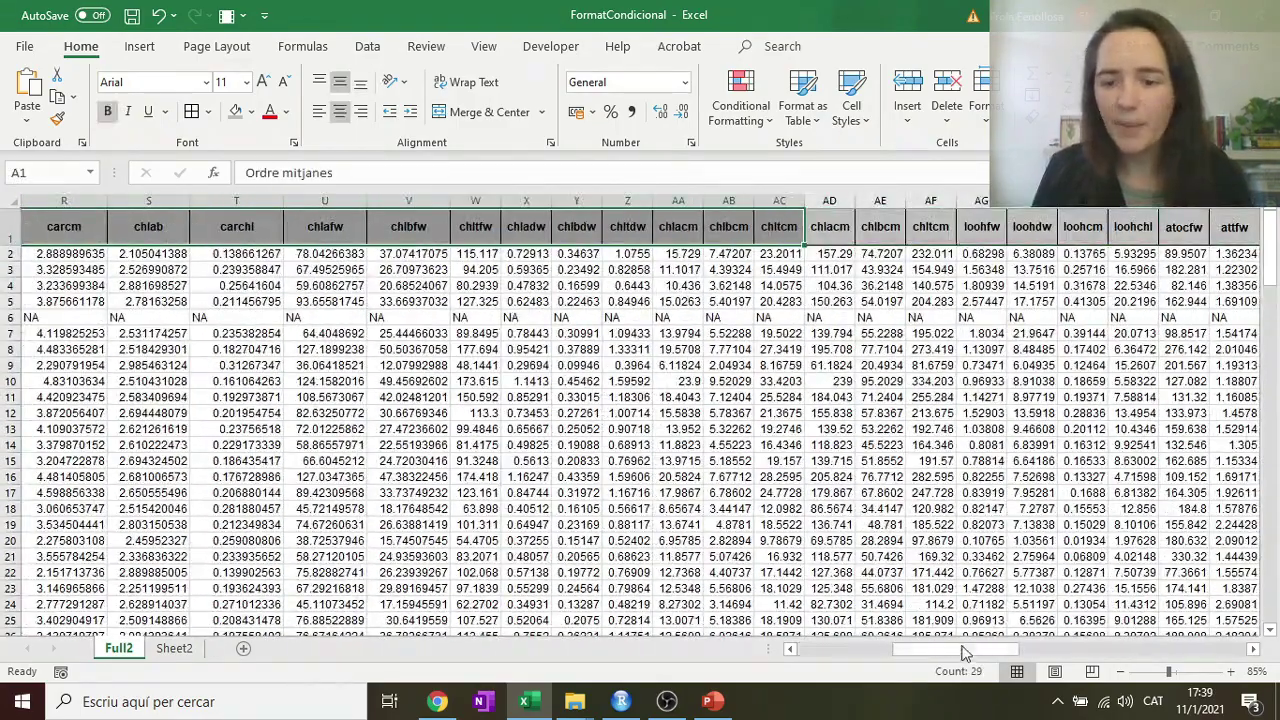
pyautogui.moveTo(968, 650); pyautogui.dragTo(873, 650)
pyautogui.click(840, 524)
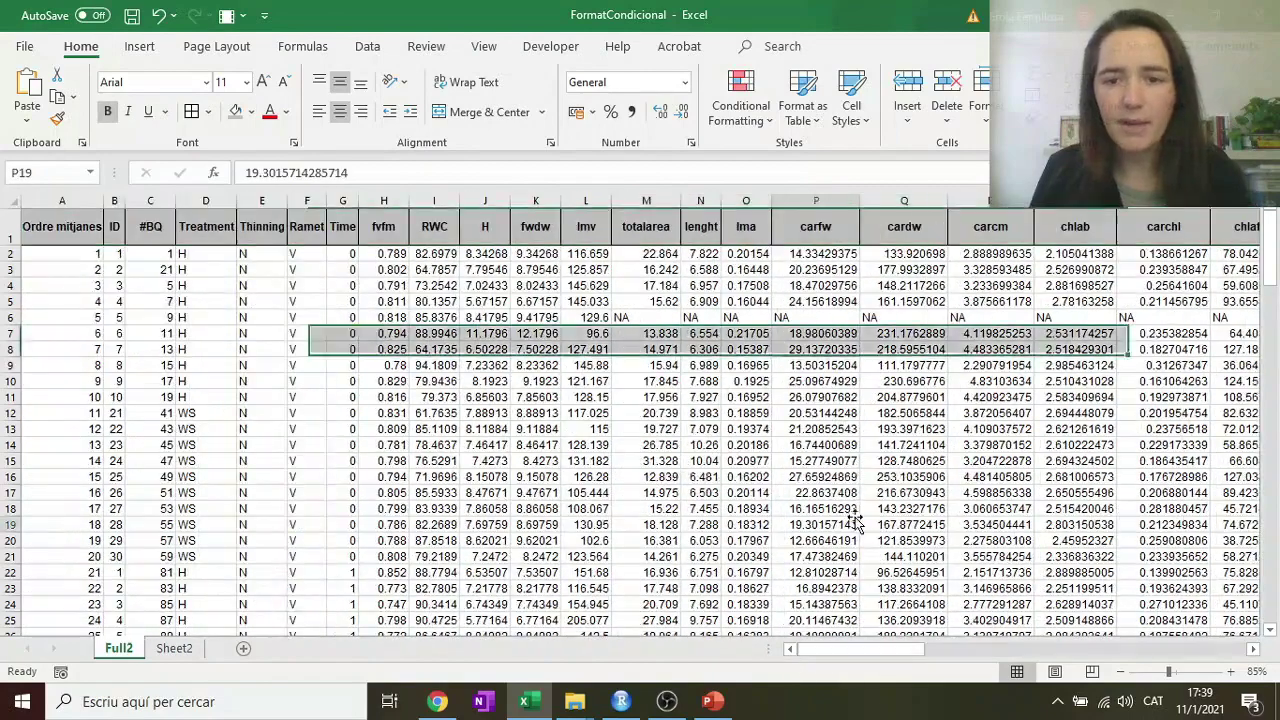
# Step: Freeze the header row and the Ordre mitjanes column using cell B2 as the reference for Freeze Panes
pyautogui.click(165, 253)
pyautogui.click(470, 50)
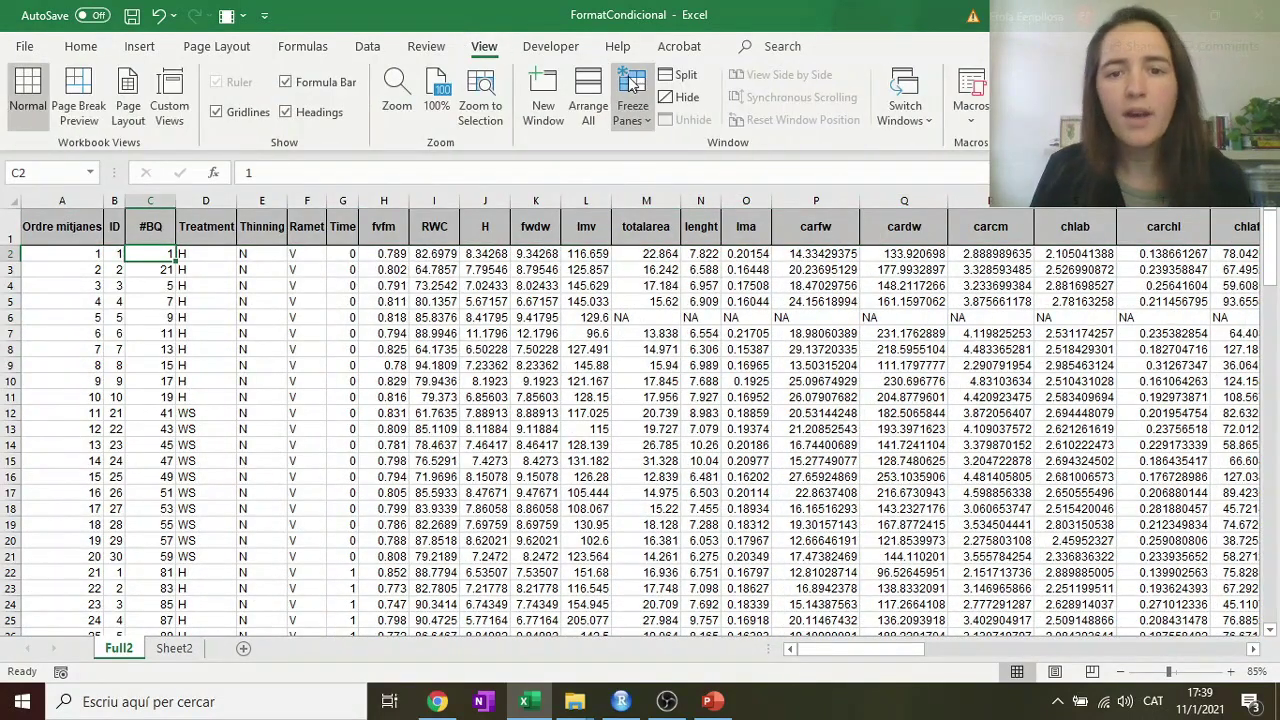
pyautogui.click(632, 108)
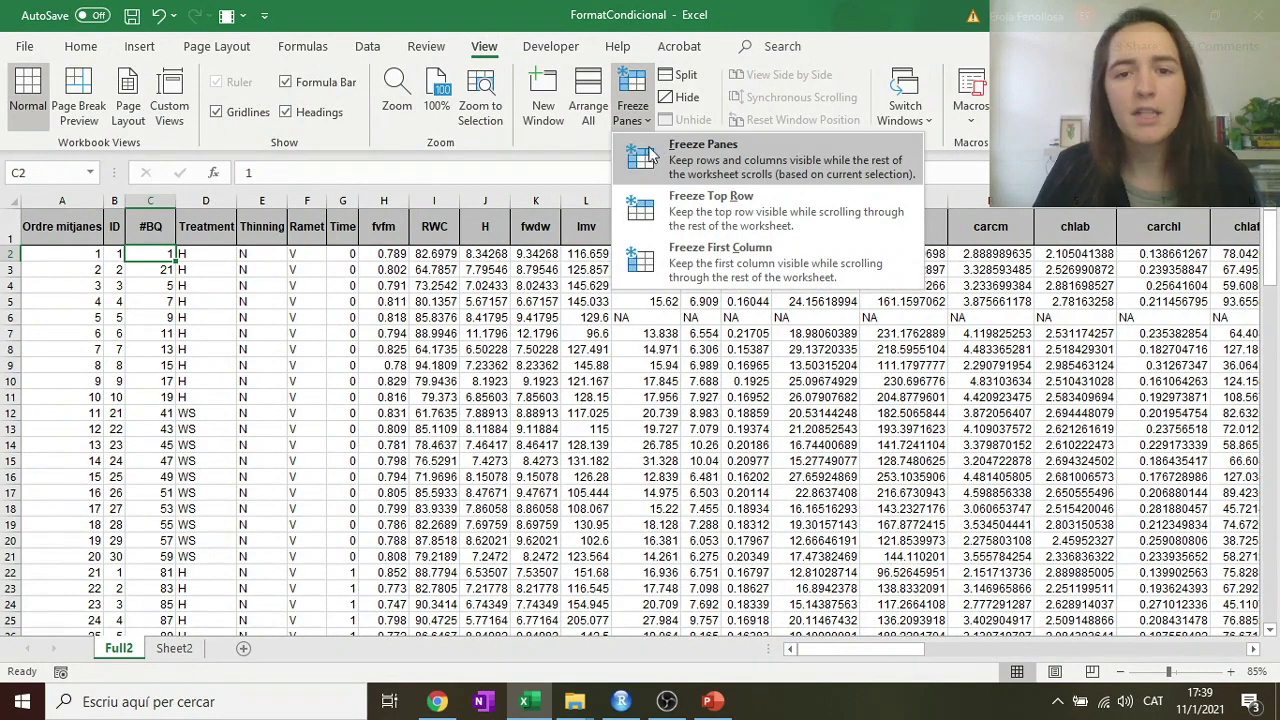
pyautogui.click(257, 254)
pyautogui.click(104, 254)
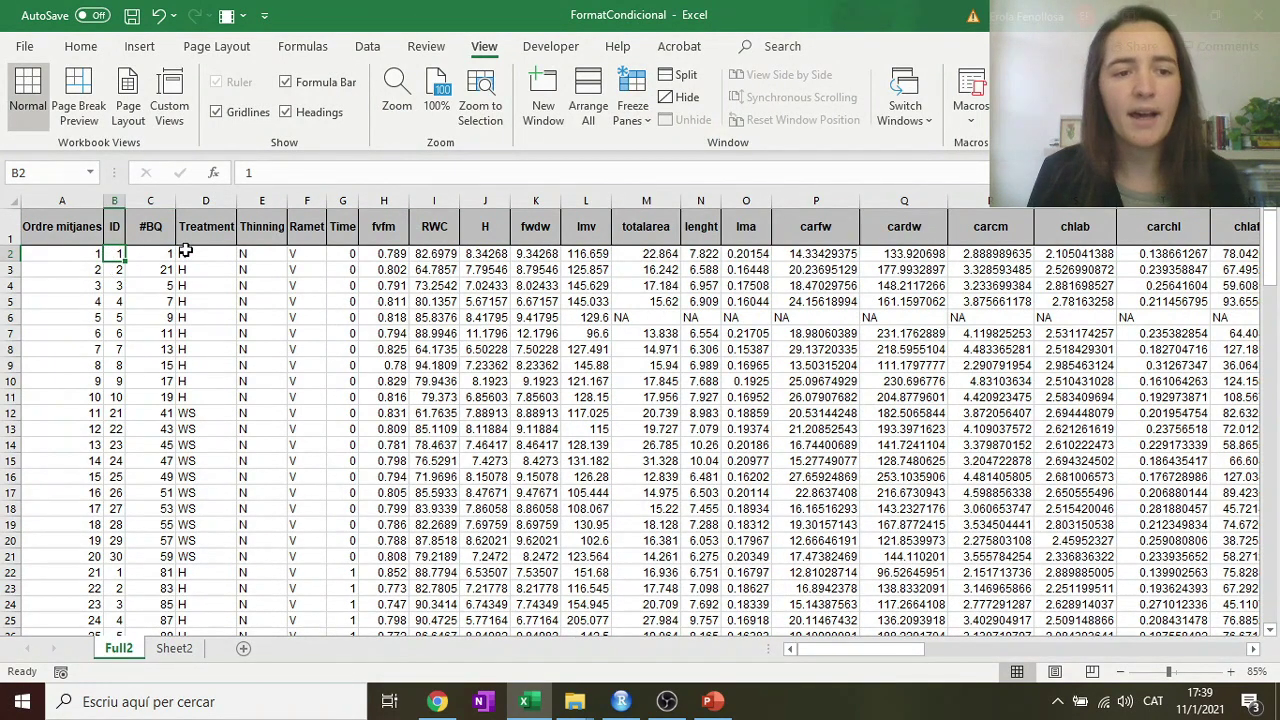
pyautogui.click(643, 116)
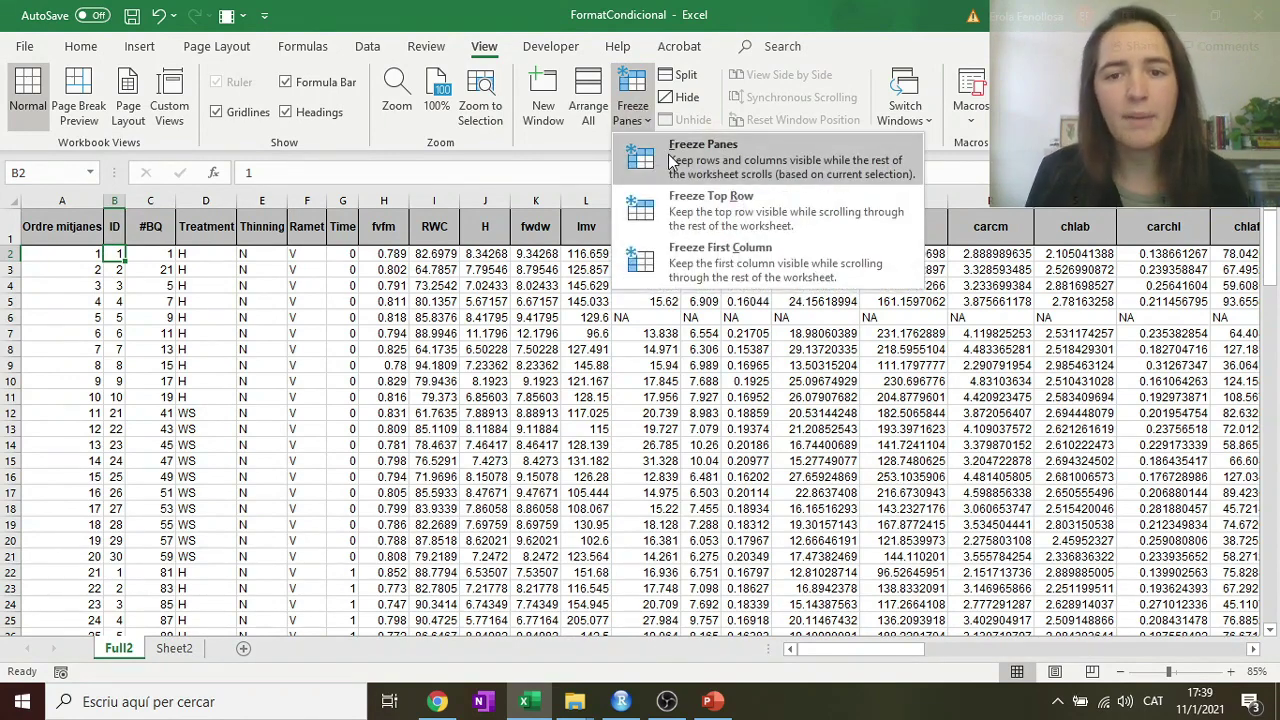
pyautogui.click(690, 146)
# Step: Check the frozen header row and first column against distant columns and lower rows of the table
pyautogui.moveTo(817, 641); pyautogui.dragTo(922, 645)
pyautogui.click(57, 200)
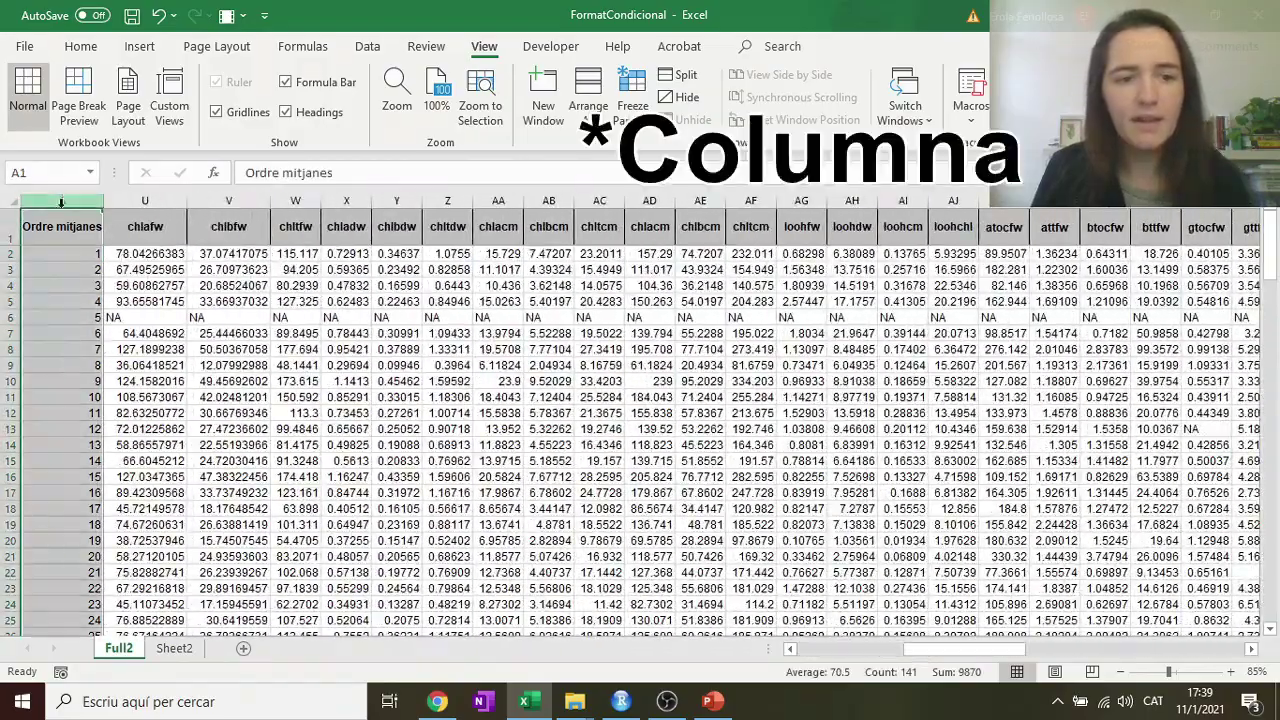
pyautogui.click(145, 226)
pyautogui.scroll(-8, 171, 300)
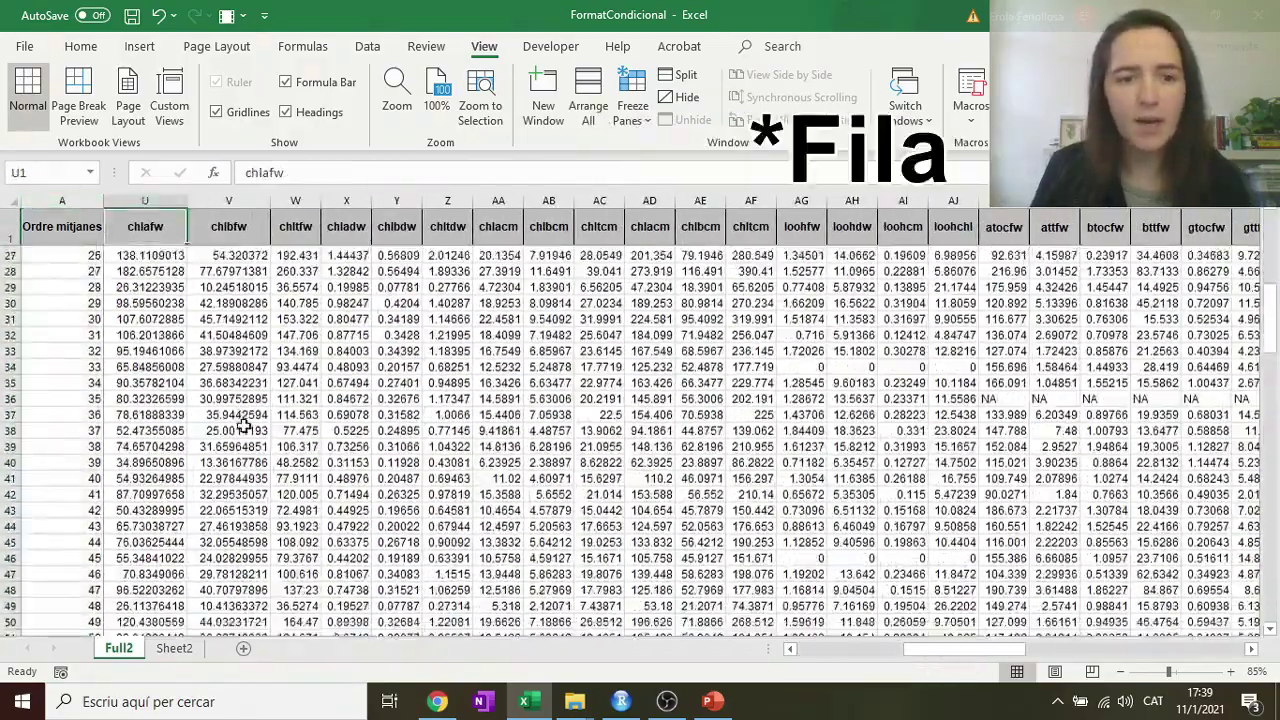
pyautogui.scroll(6, 244, 426)
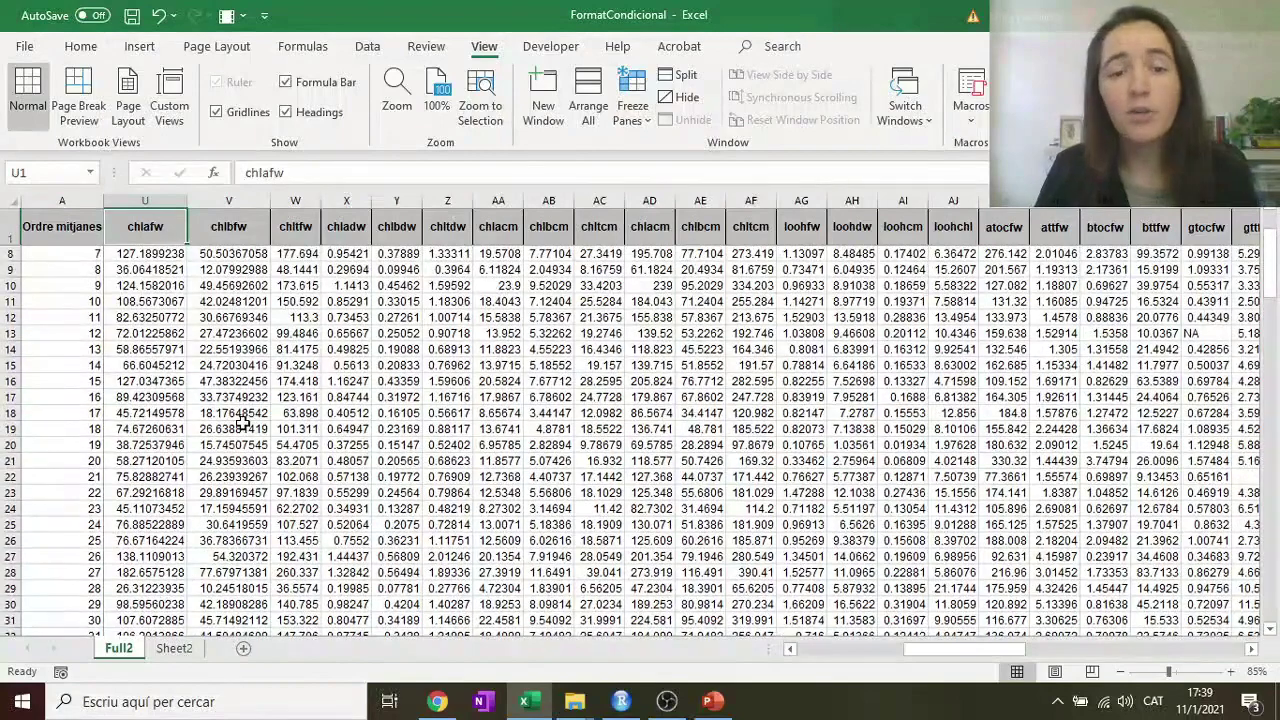
pyautogui.scroll(2, 244, 426)
pyautogui.click(242, 424)
pyautogui.scroll(-10, 242, 424)
pyautogui.click(240, 397)
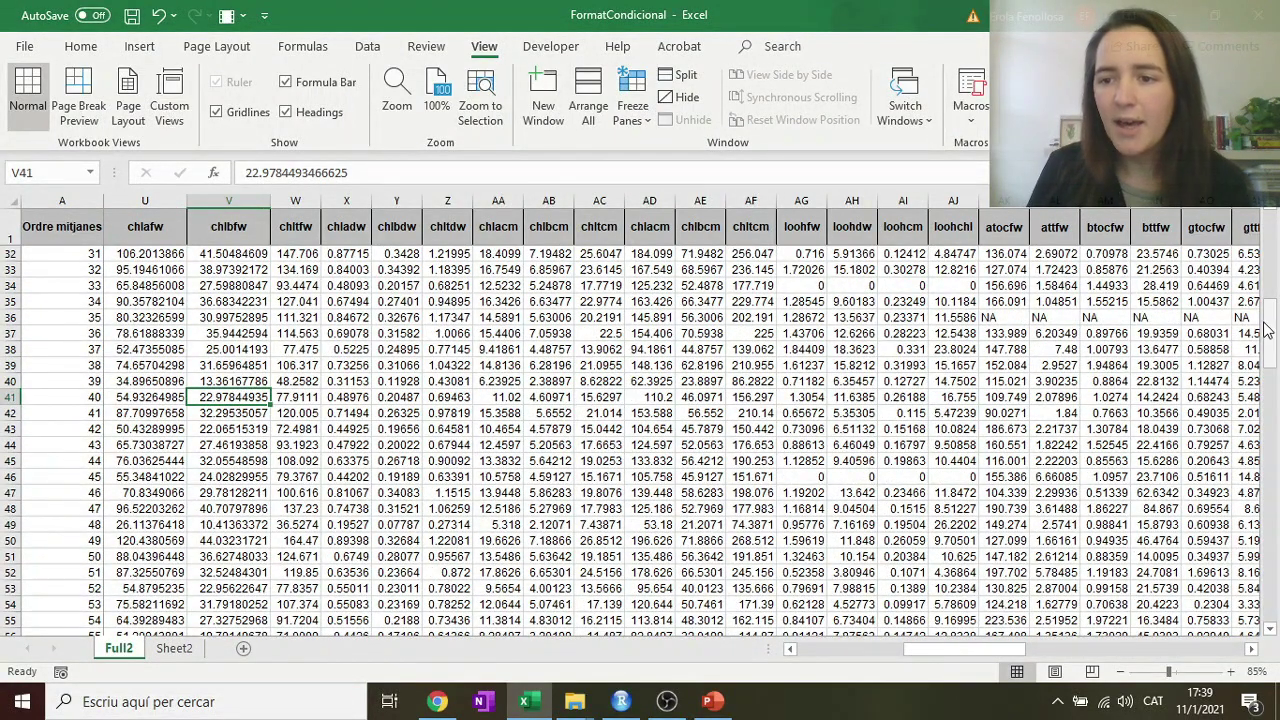
pyautogui.click(76, 253)
pyautogui.scroll(1, 86, 266)
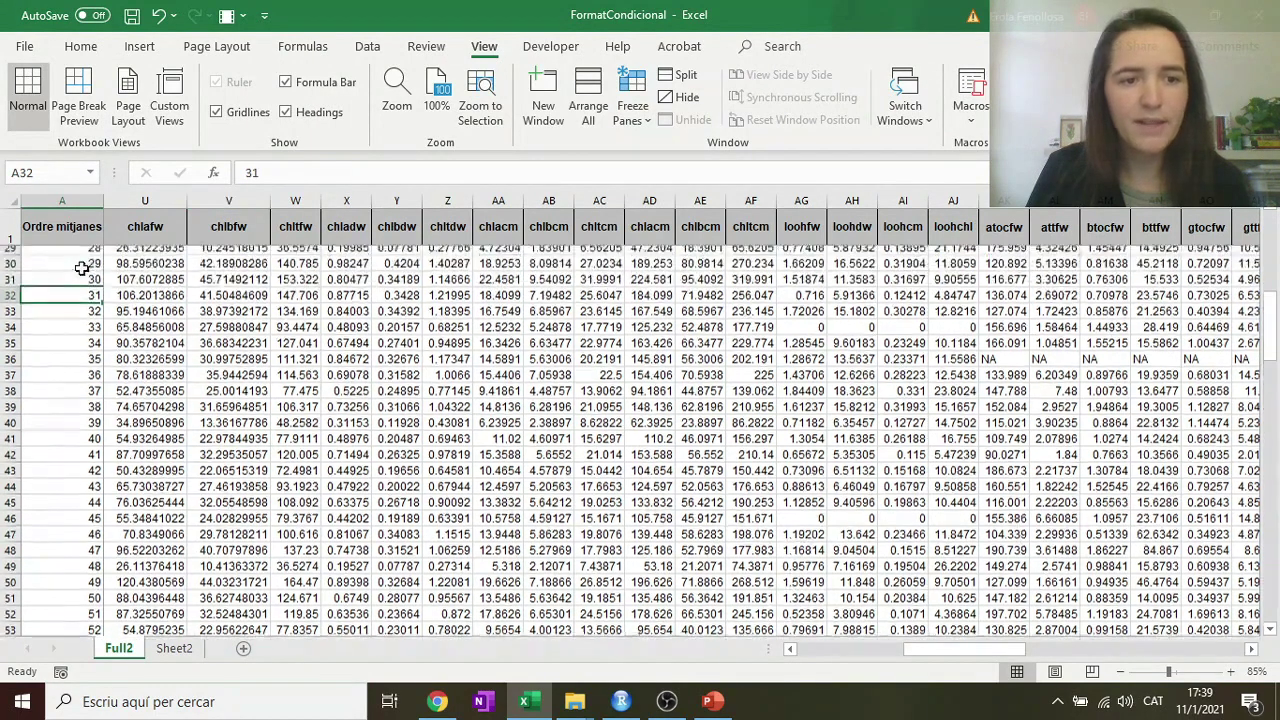
pyautogui.hscroll(-10, 776, 628)
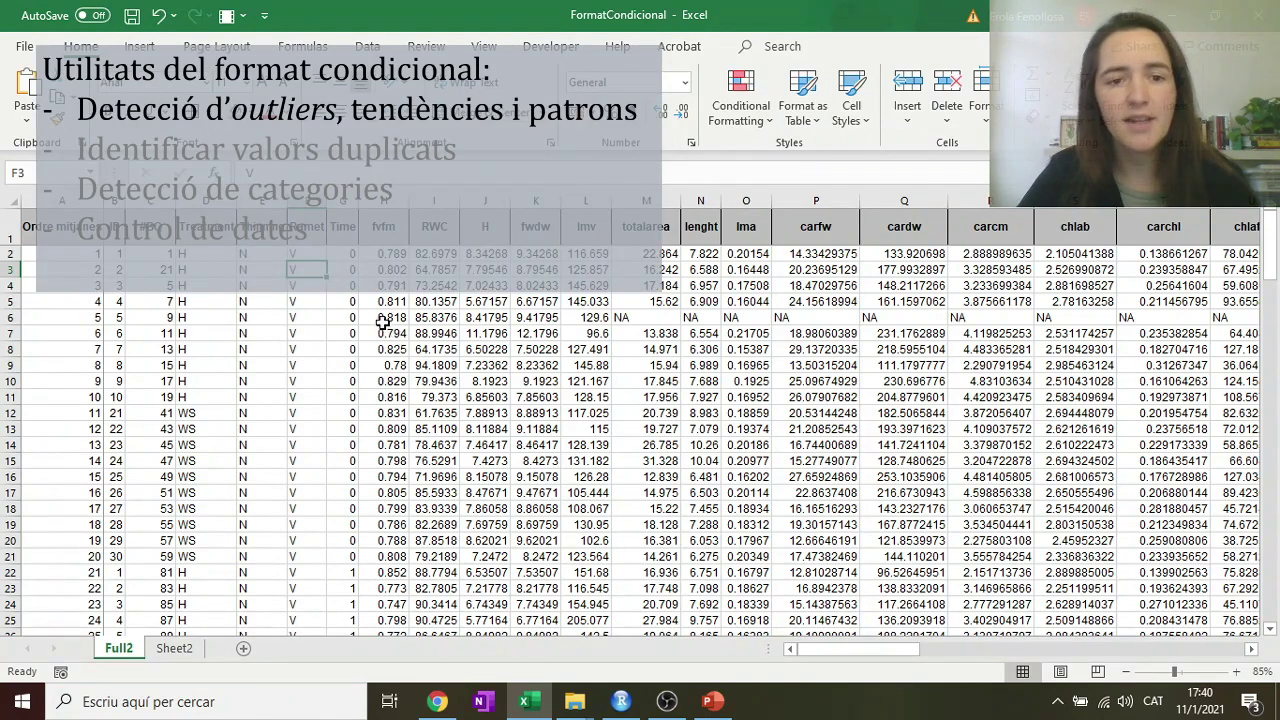
# Step: Look through the available conditional formatting rule types, including the highlight cells rules and the color scales
pyautogui.click(375, 317)
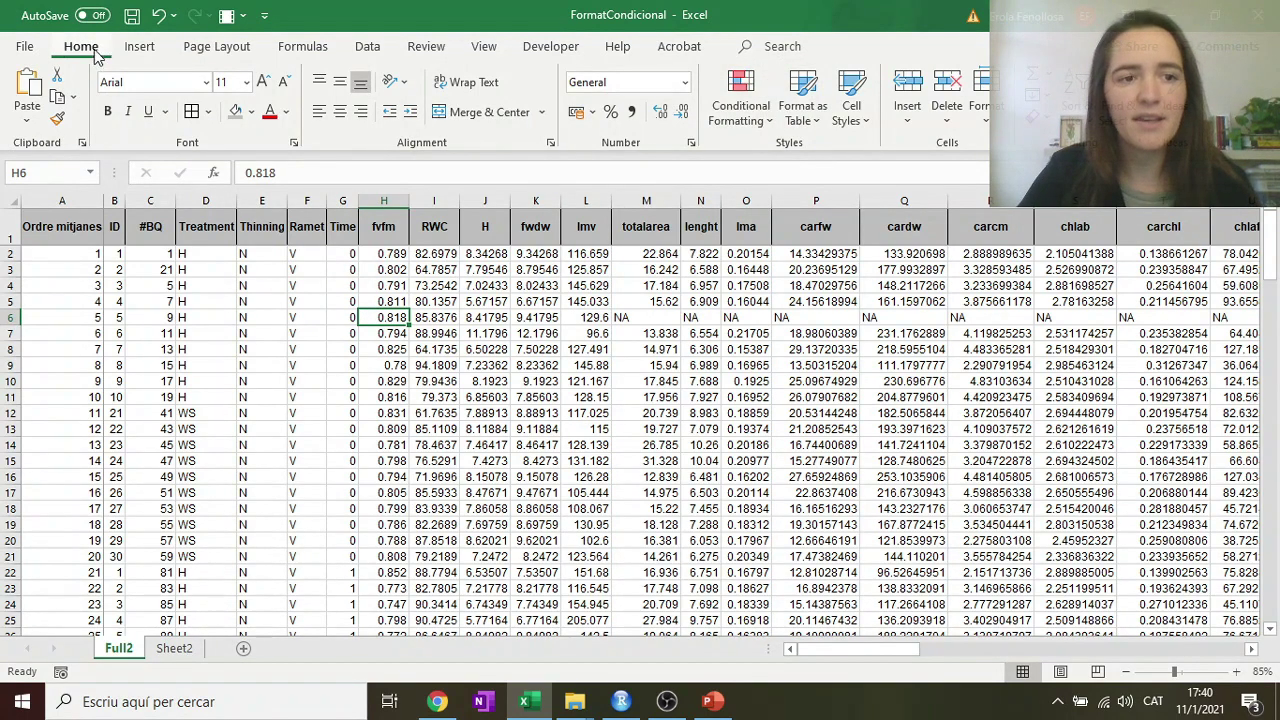
pyautogui.click(719, 112)
pyautogui.moveTo(744, 151)
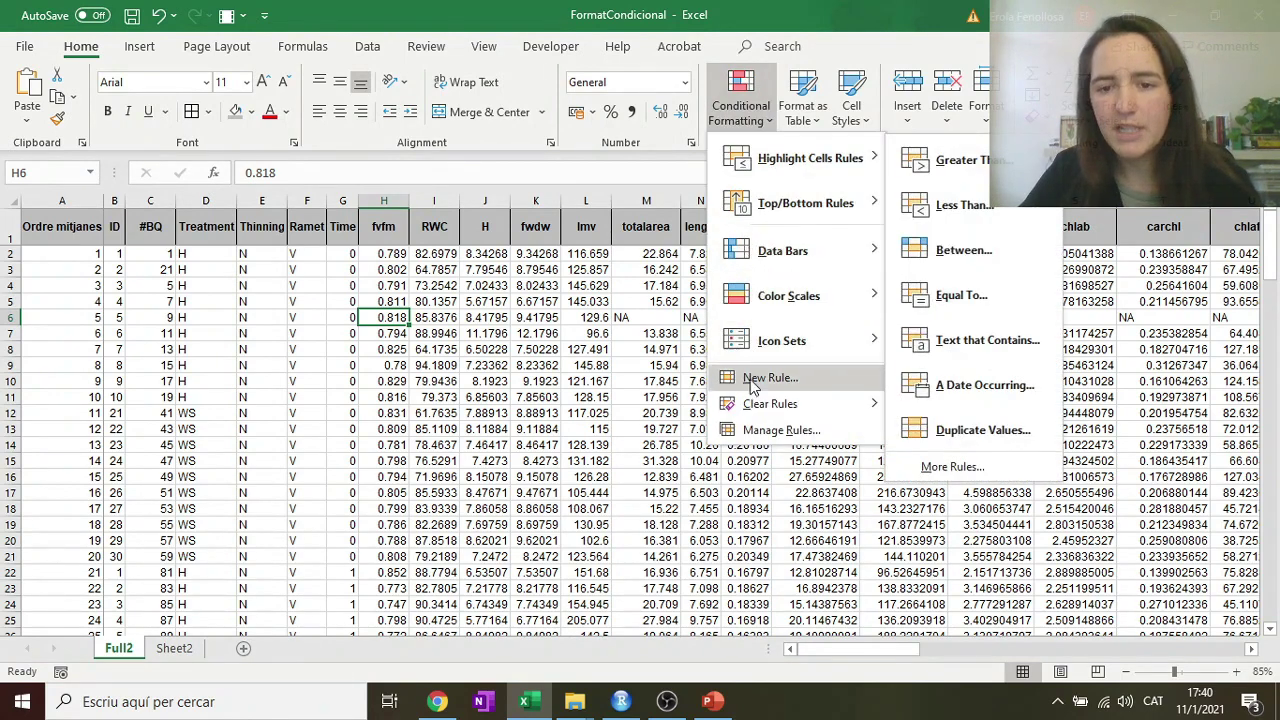
pyautogui.moveTo(777, 196)
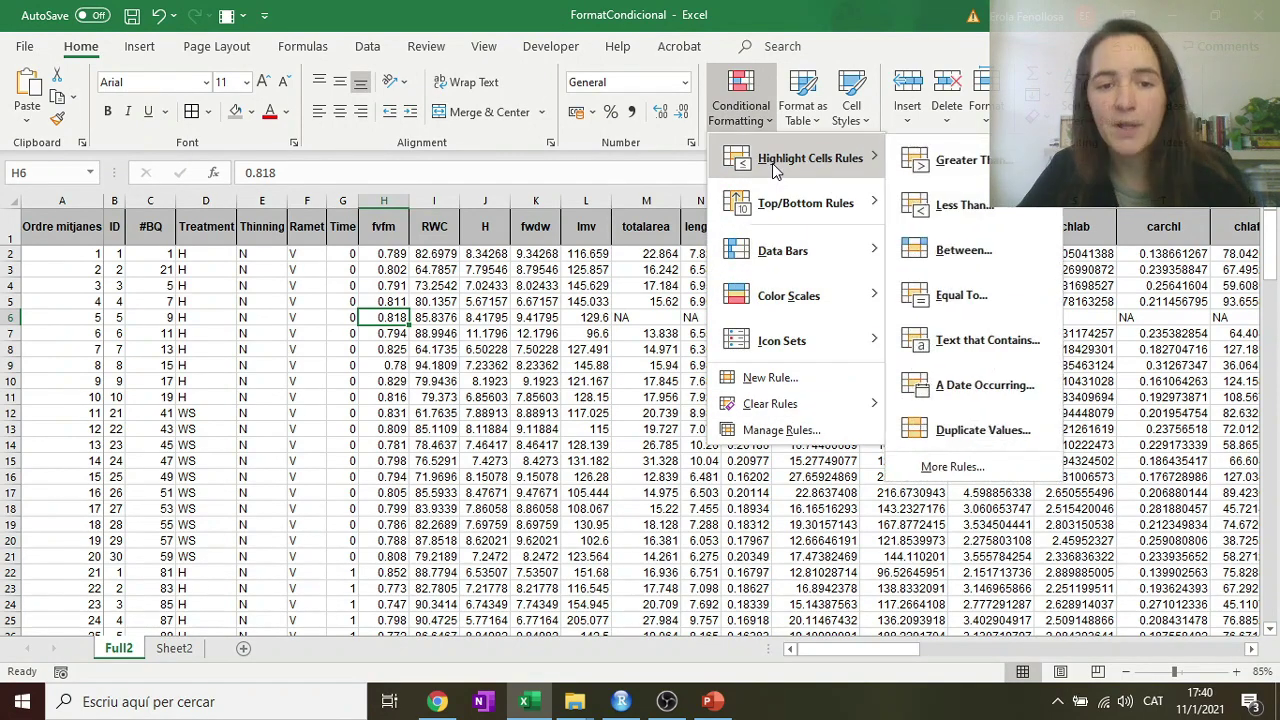
pyautogui.moveTo(787, 296)
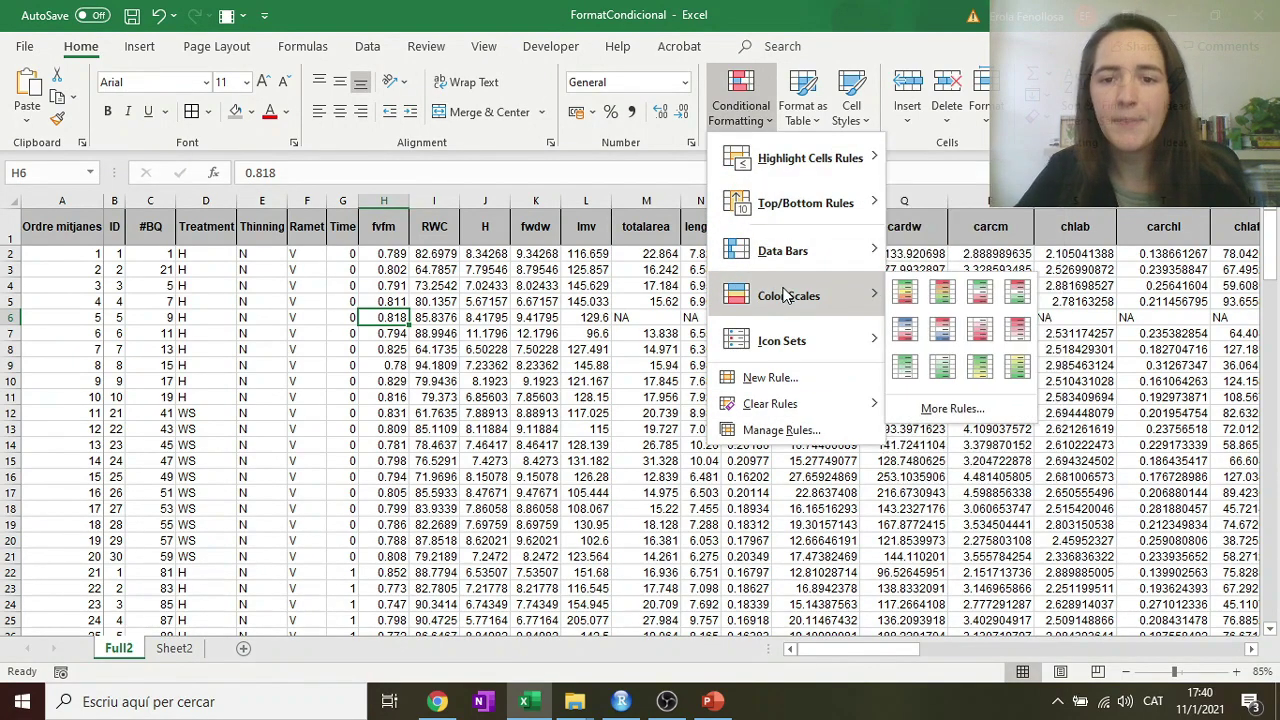
pyautogui.click(576, 314)
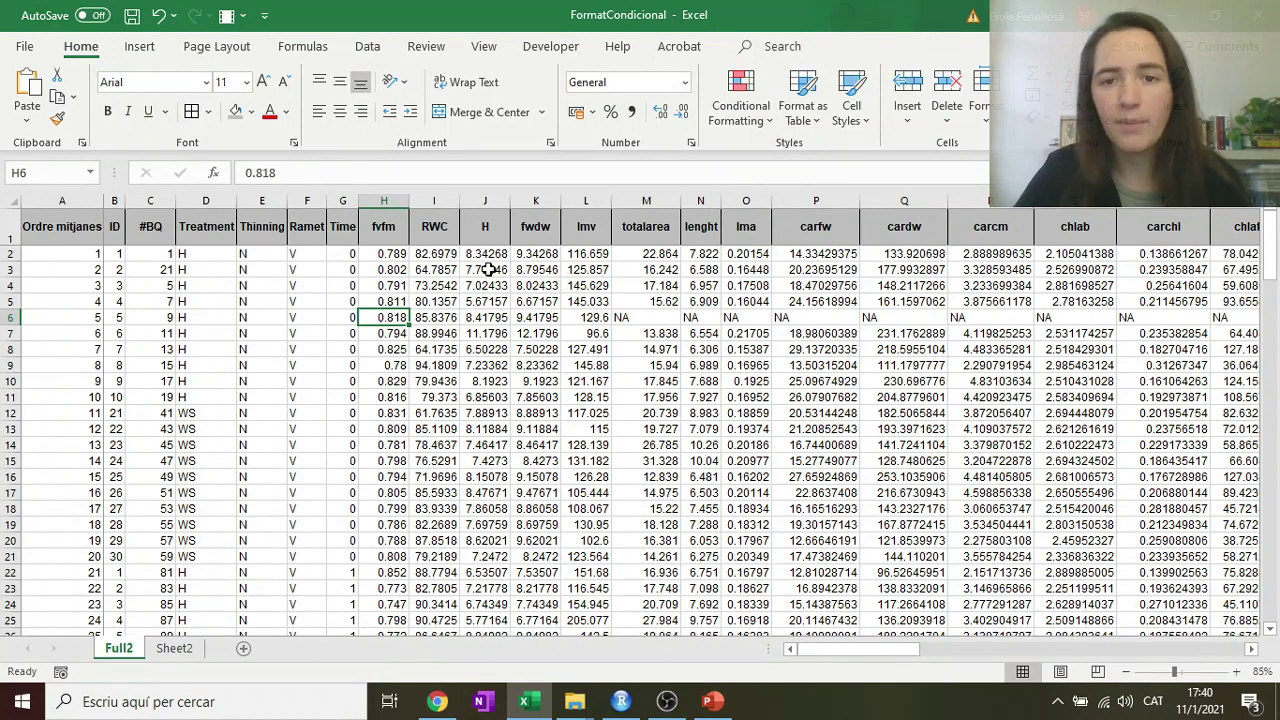
# Step: Apply a red-yellow-green color scale to column J (header H), with high values in red and low values in green
pyautogui.click(586, 270)
pyautogui.click(491, 199)
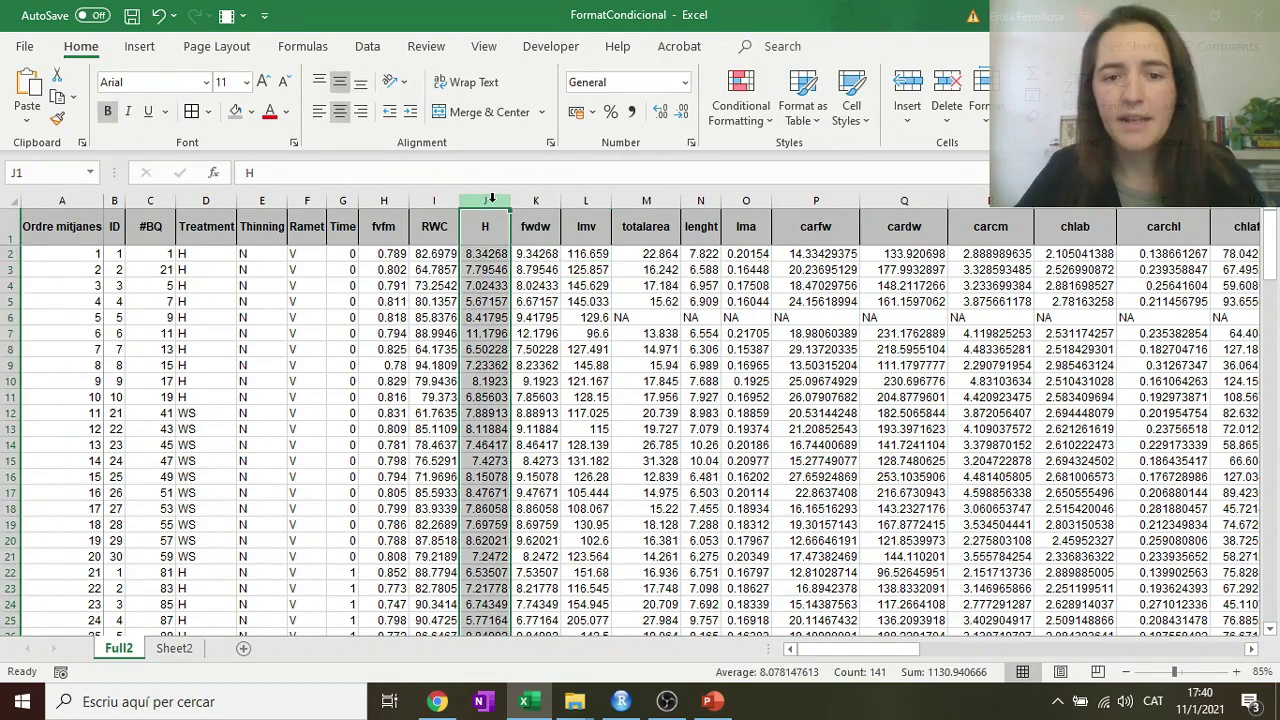
pyautogui.click(714, 116)
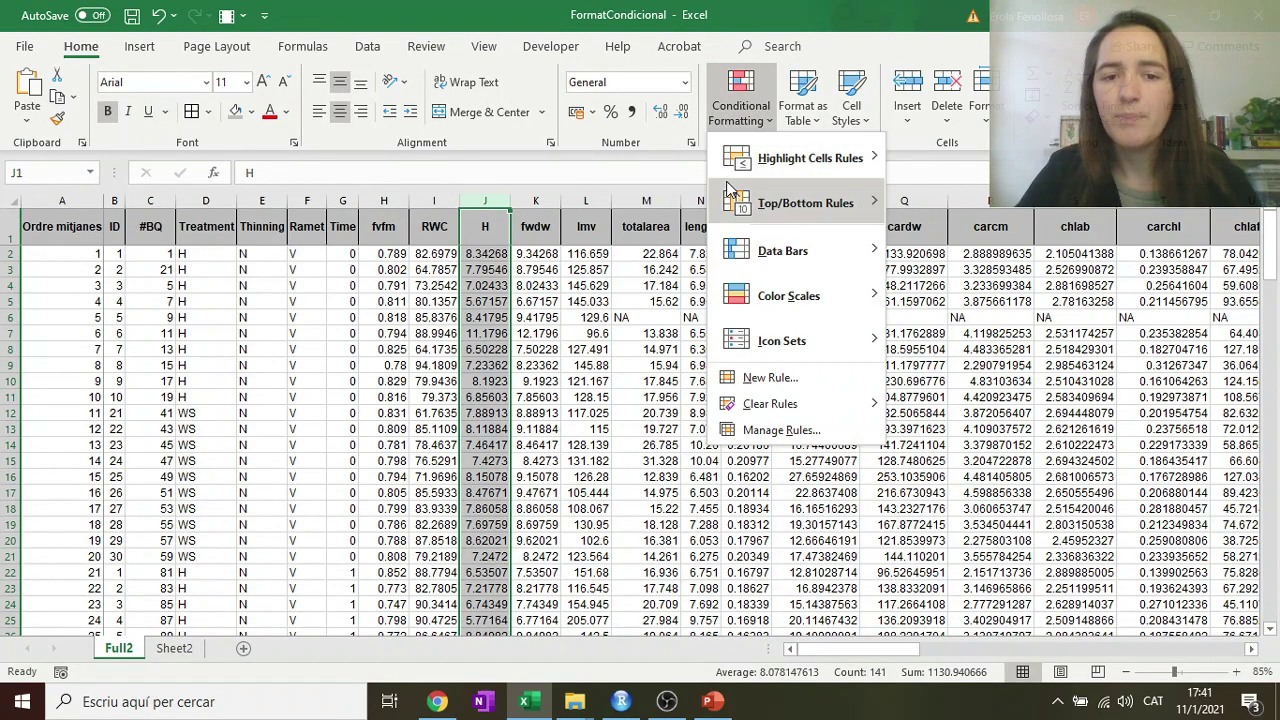
pyautogui.moveTo(729, 190)
pyautogui.moveTo(790, 295)
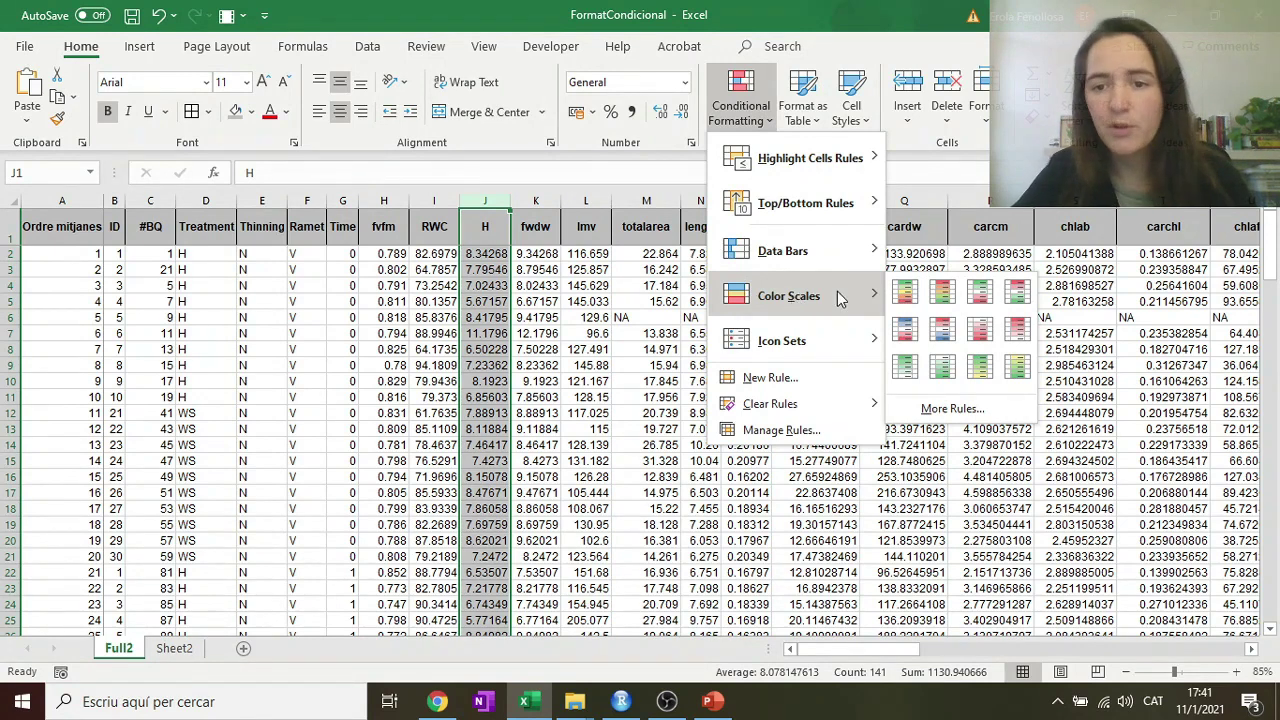
pyautogui.click(943, 292)
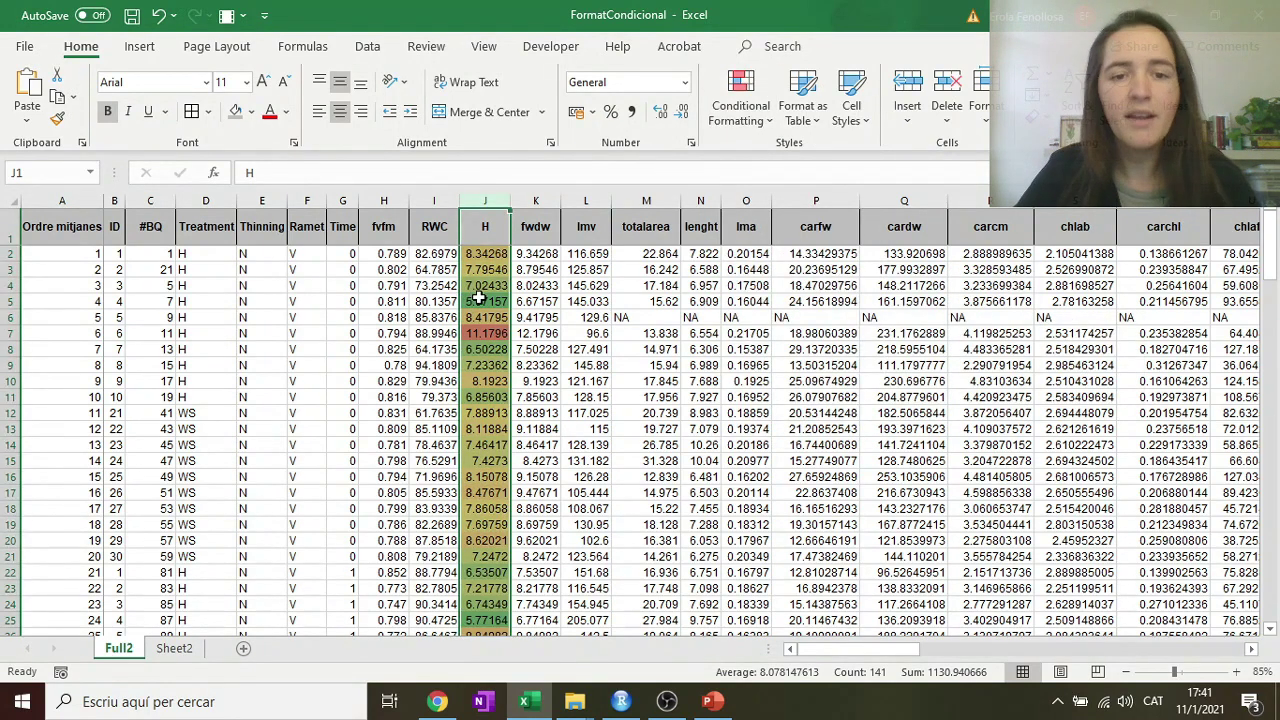
# Step: Examine the color-scaled H column from the first to the last data row for extreme high and low values
pyautogui.click(480, 300)
pyautogui.scroll(-2, 484, 300)
pyautogui.scroll(2, 485, 301)
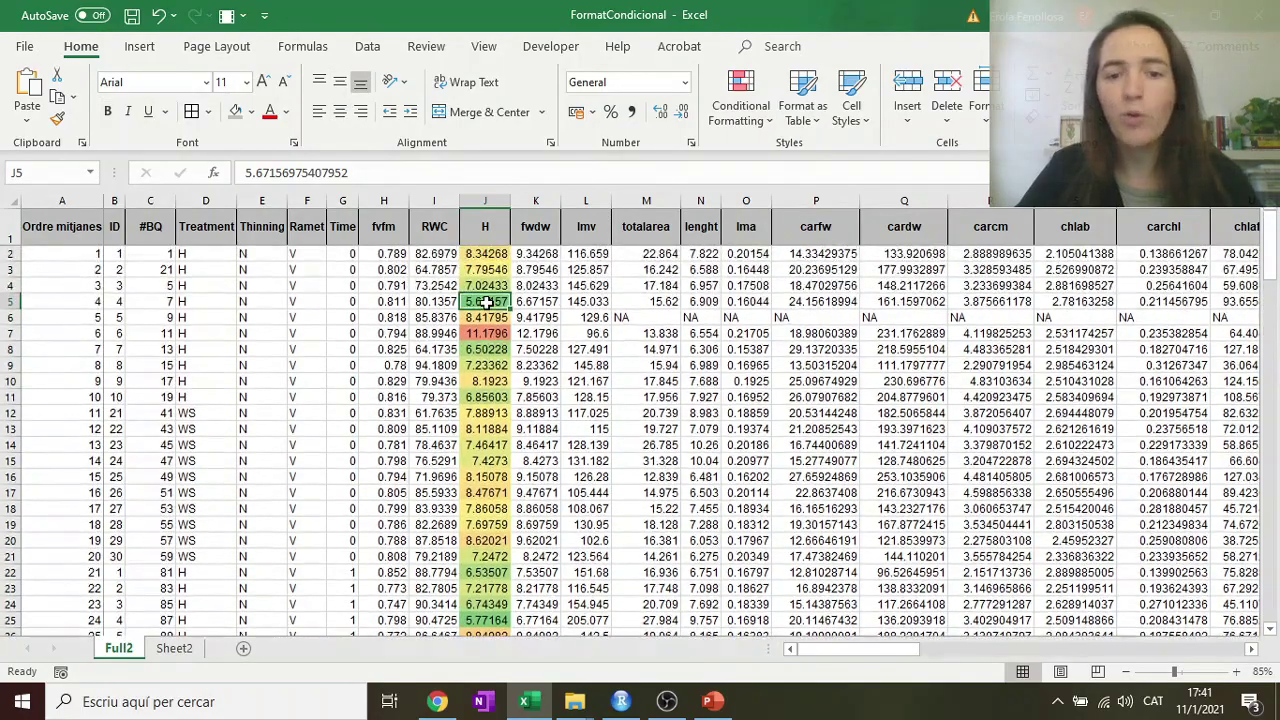
pyautogui.scroll(-16, 485, 301)
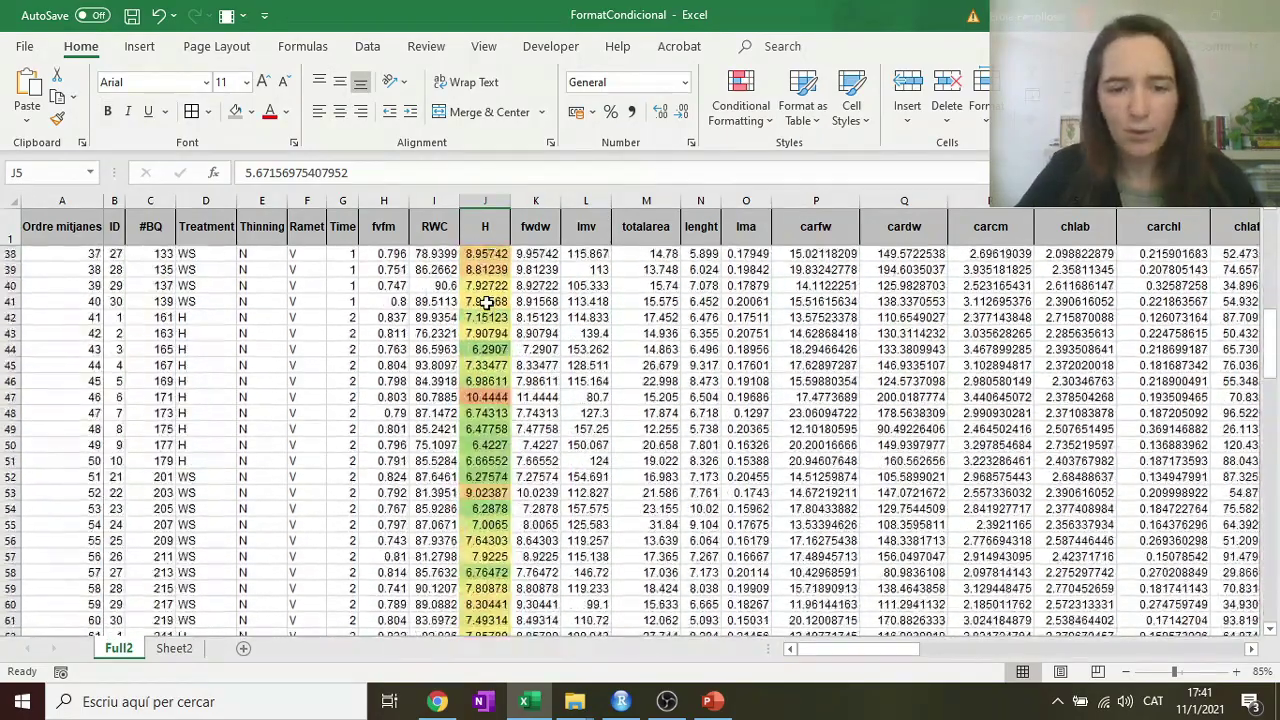
pyautogui.scroll(-14, 485, 301)
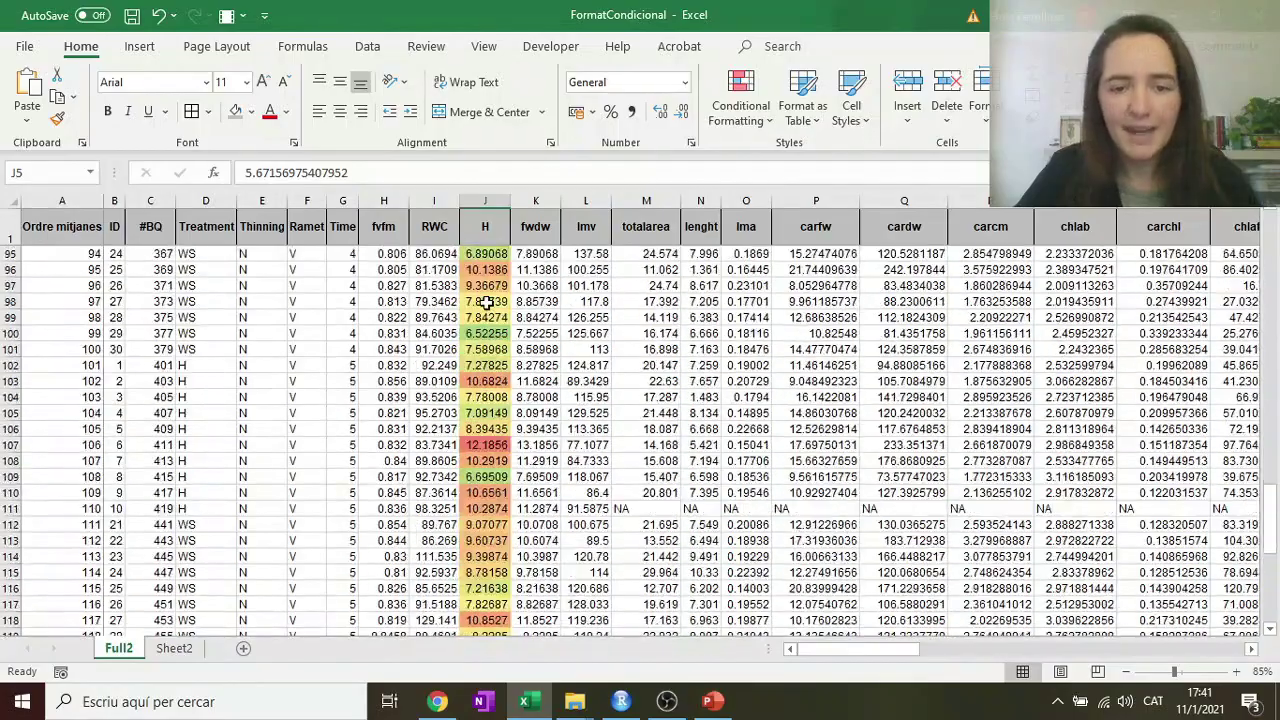
pyautogui.scroll(3, 485, 301)
pyautogui.click(487, 317)
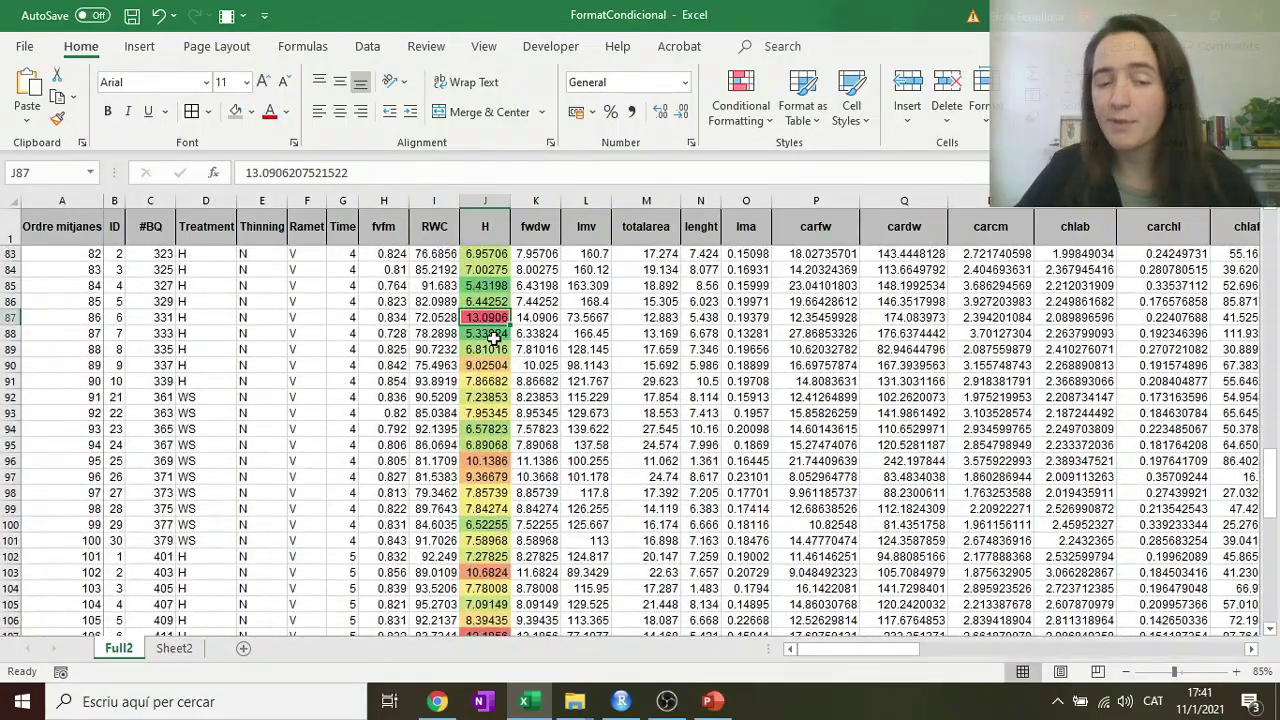
pyautogui.scroll(-17, 485, 317)
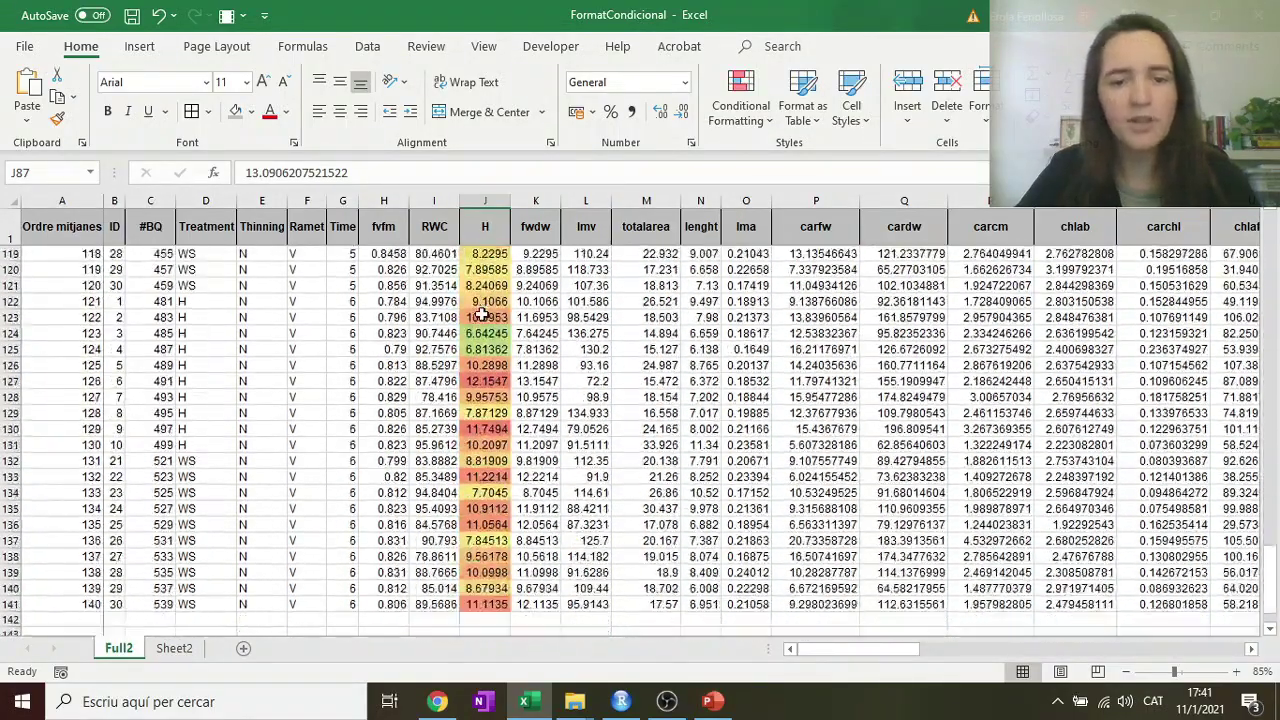
pyautogui.scroll(19, 485, 317)
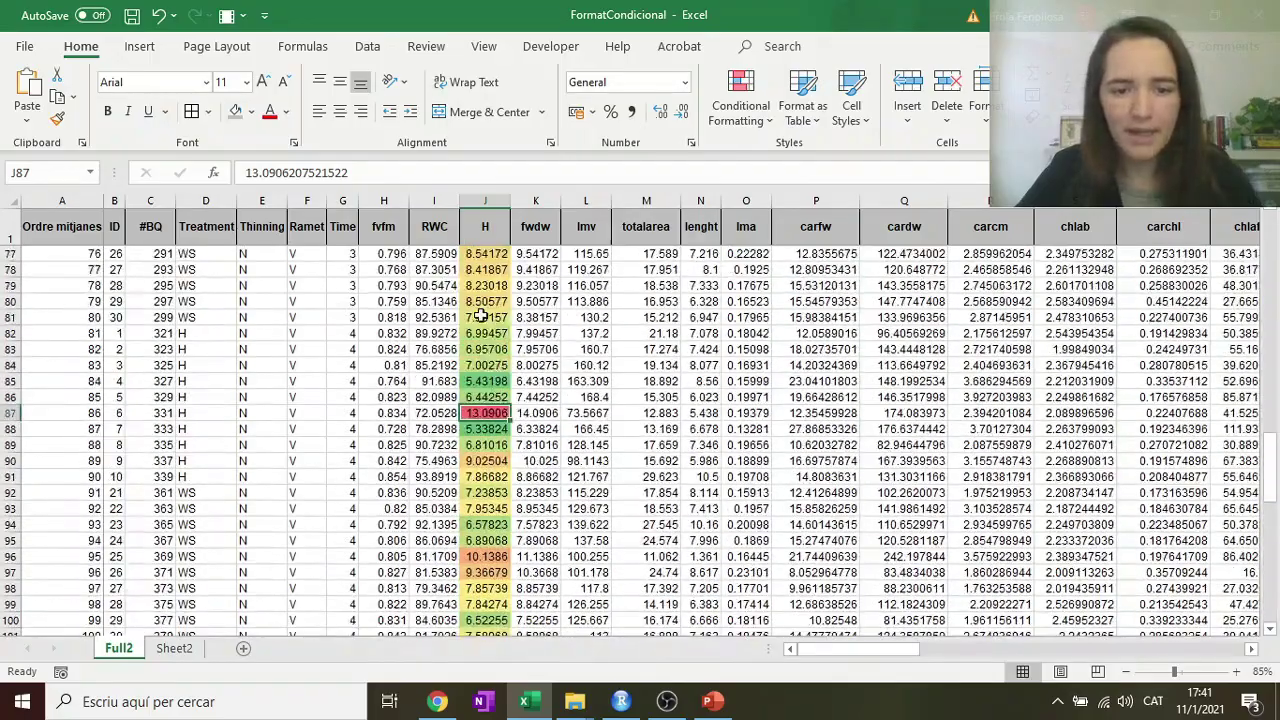
pyautogui.click(493, 430)
pyautogui.scroll(17, 493, 432)
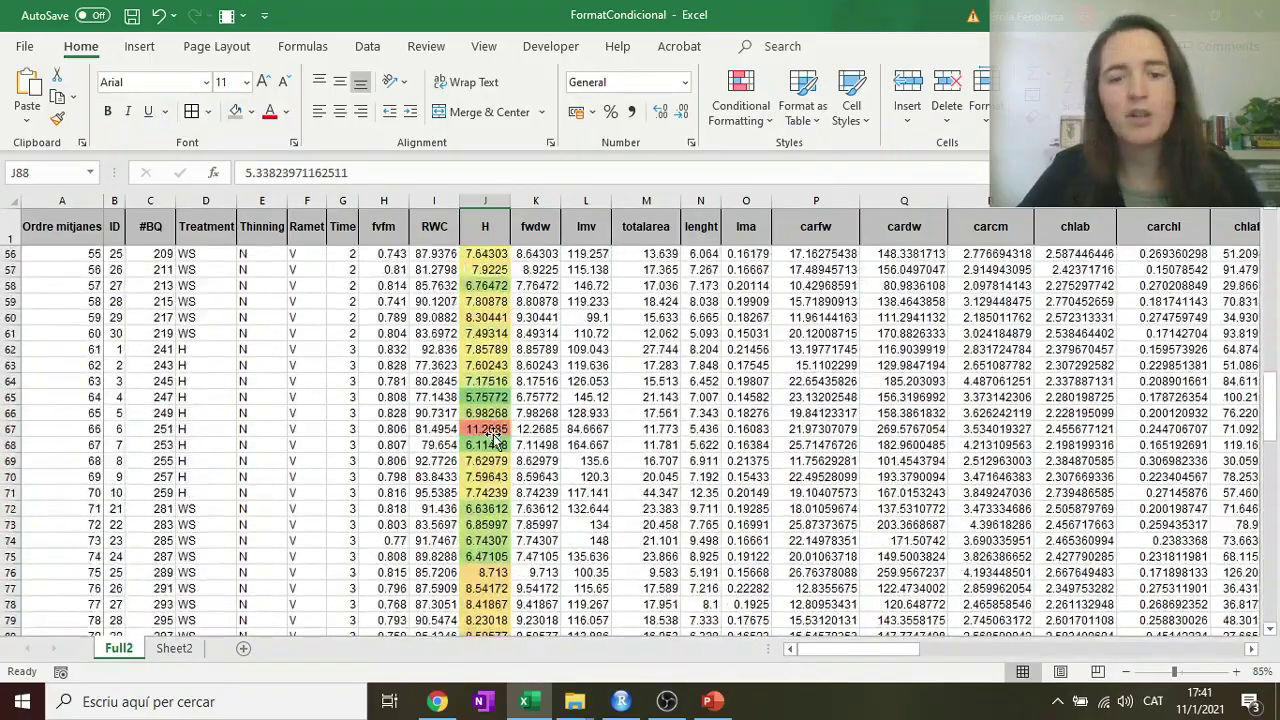
pyautogui.scroll(8, 493, 440)
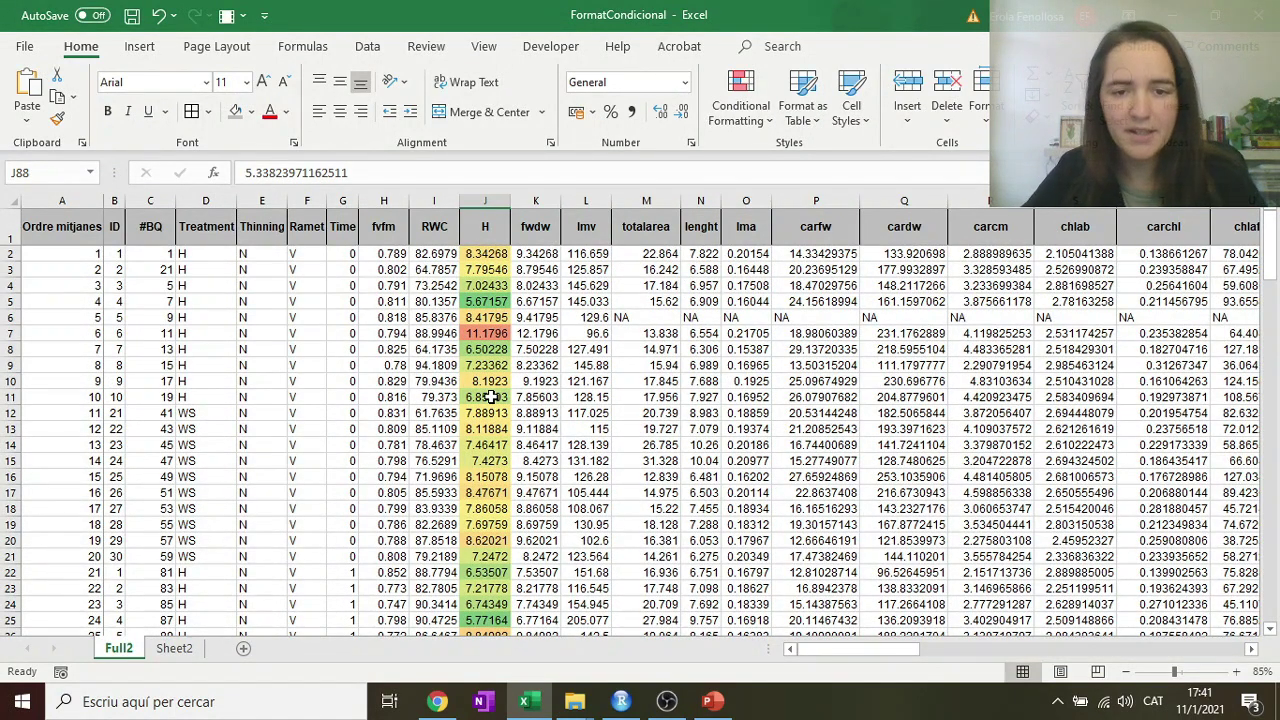
# Step: Compare the H value in cell J87 with its neighbouring cells in rows 85 to 88 at a 70% zoom
pyautogui.click(487, 397)
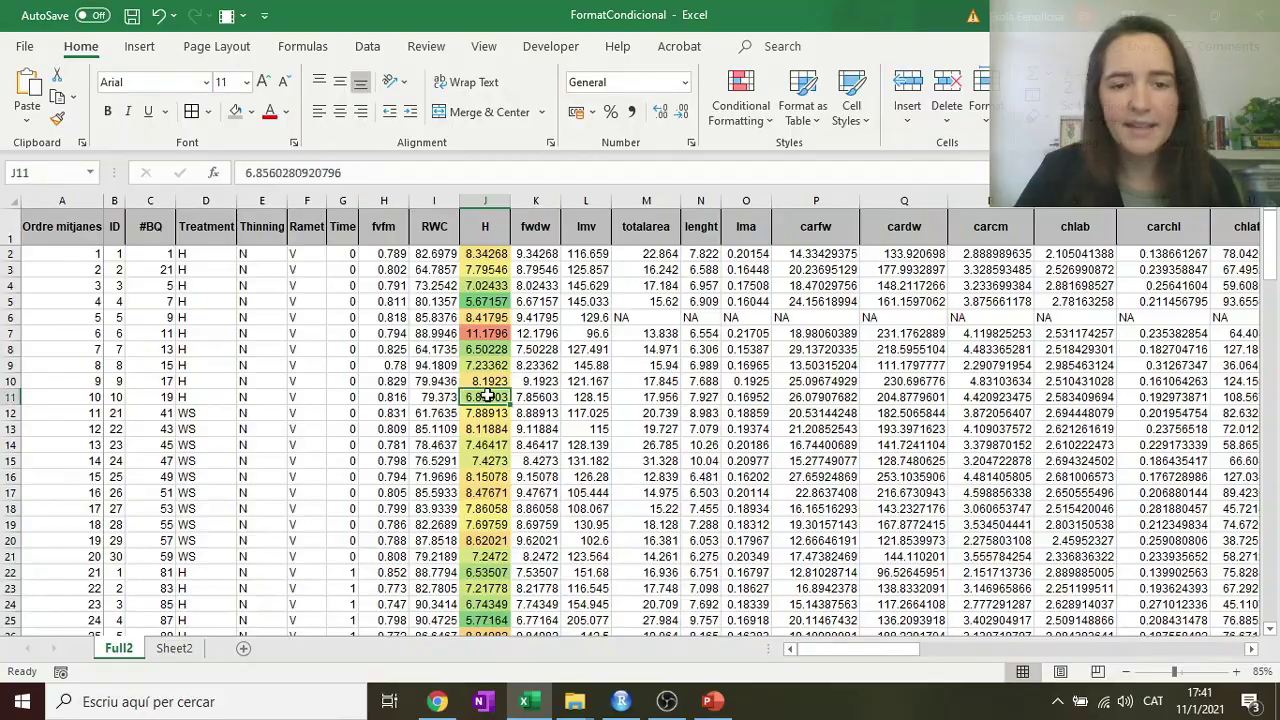
pyautogui.scroll(-1, 480, 390)
pyautogui.scroll(-3, 460, 375)
pyautogui.scroll(-14, 448, 368)
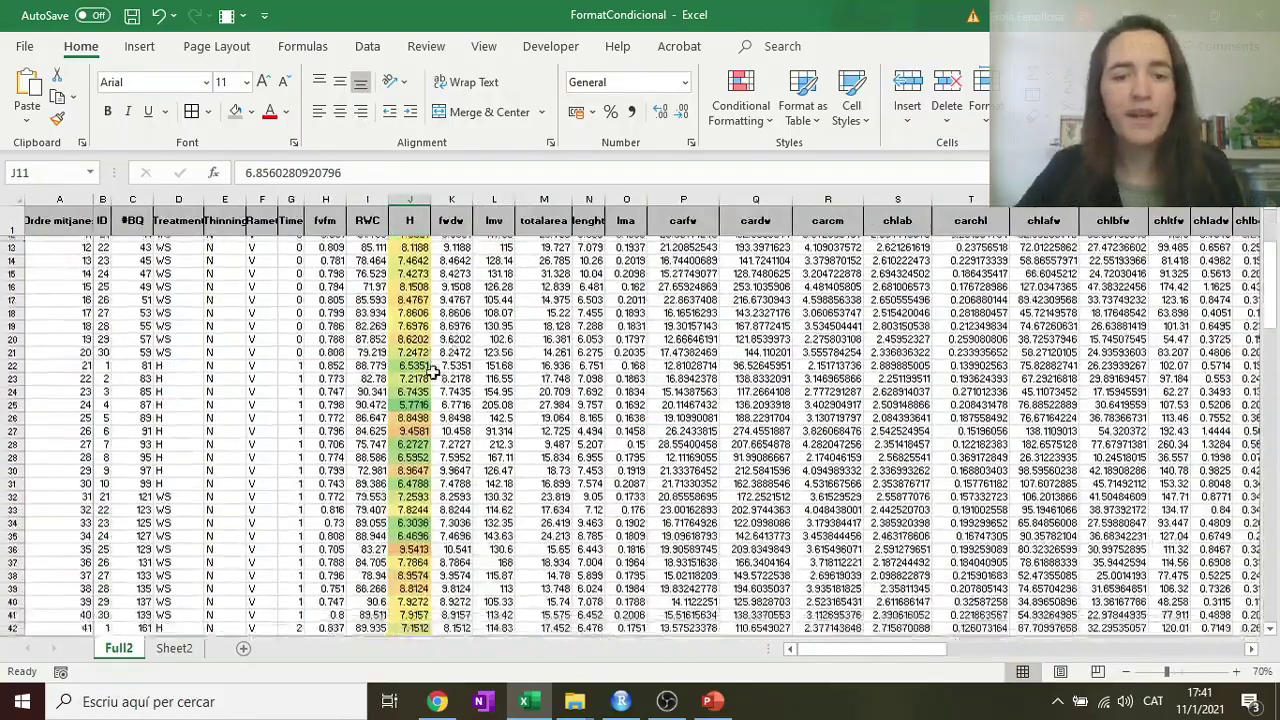
pyautogui.scroll(-6, 432, 372)
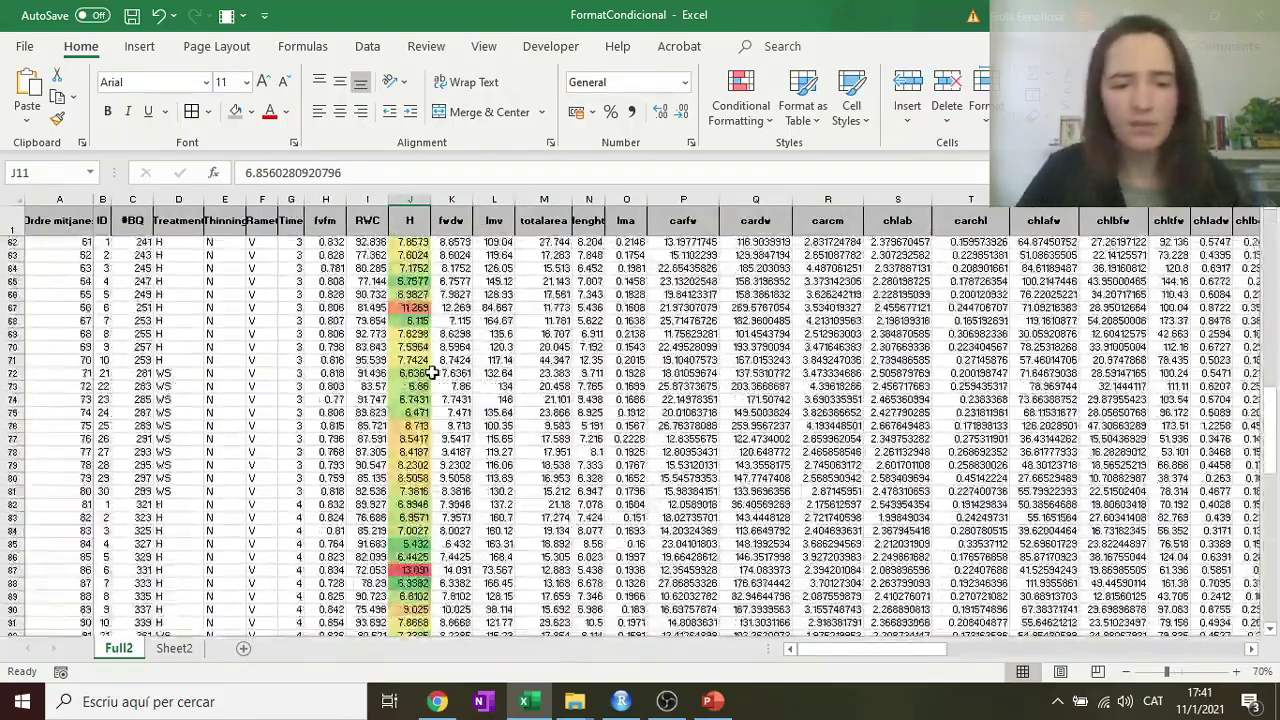
pyautogui.scroll(-3, 437, 490)
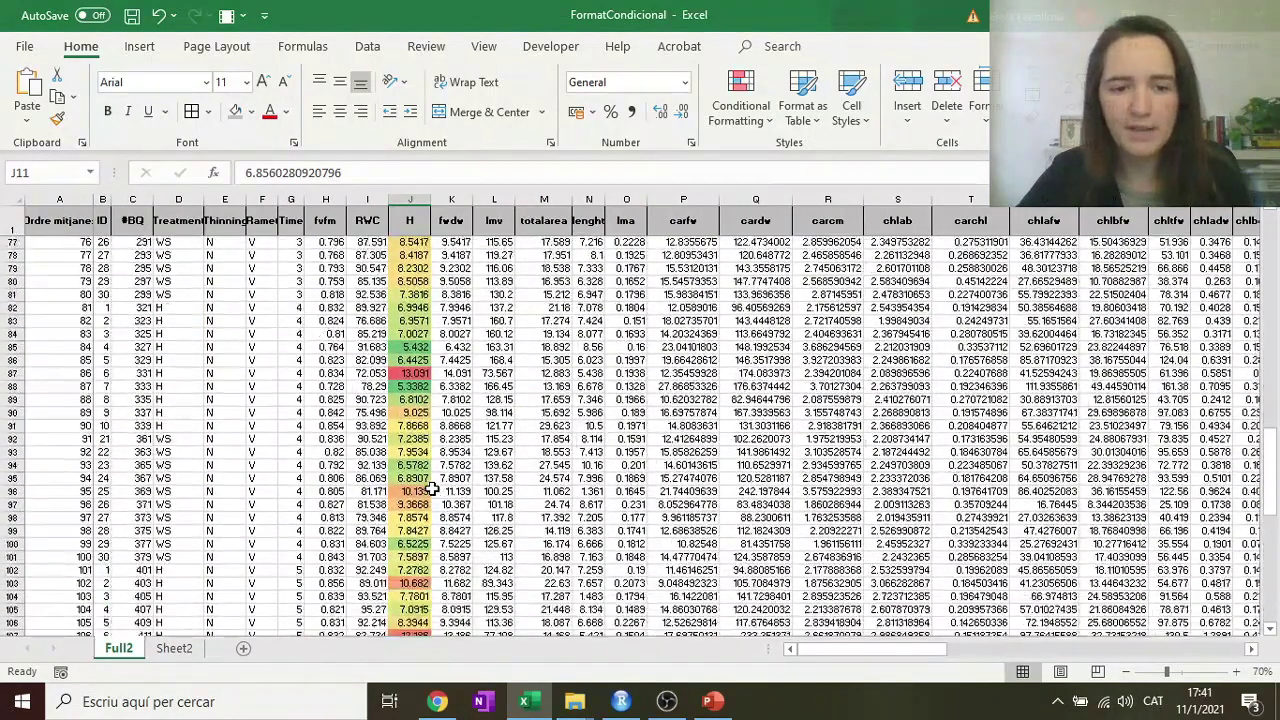
pyautogui.moveTo(410, 305); pyautogui.dragTo(440, 355)
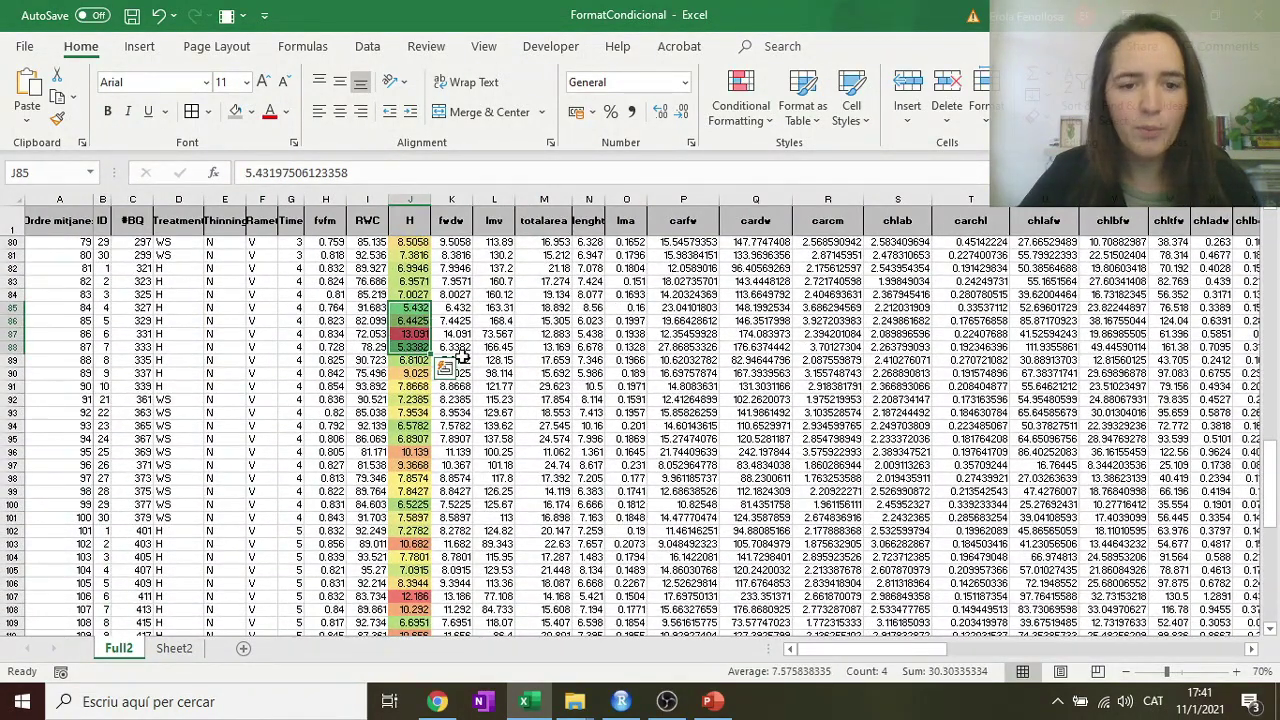
pyautogui.click(484, 359)
pyautogui.moveTo(408, 307); pyautogui.dragTo(412, 319)
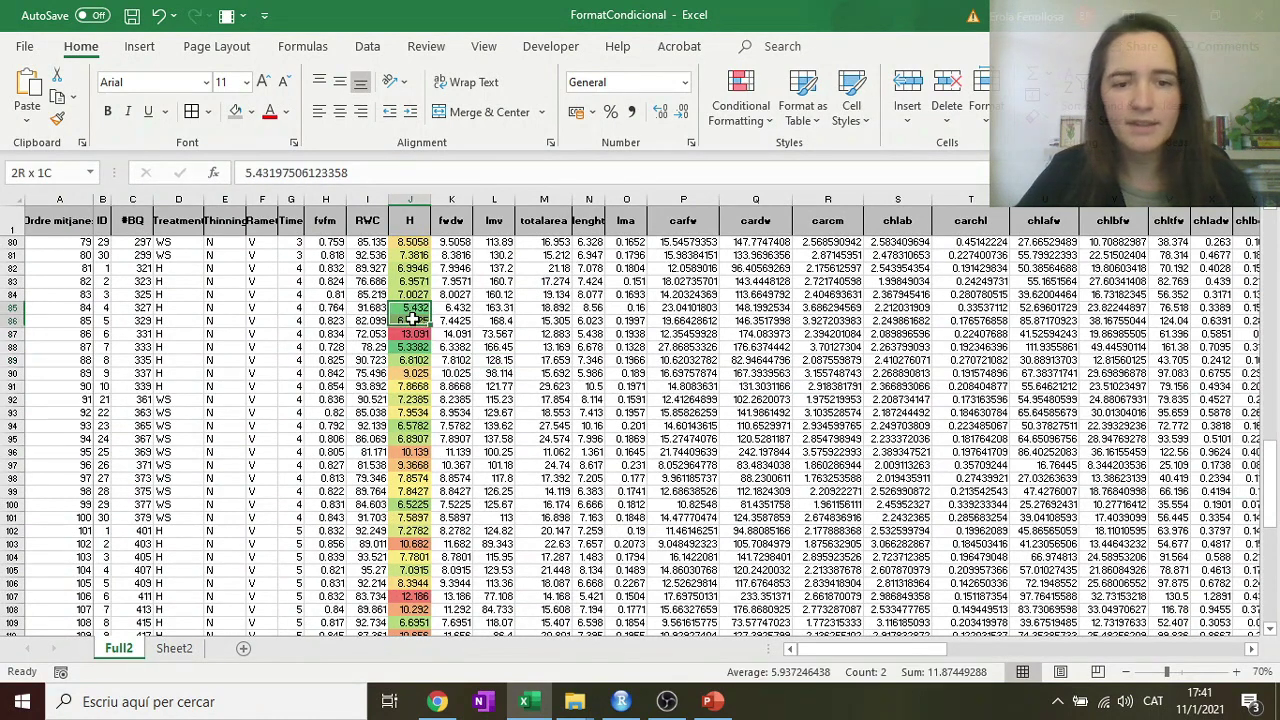
pyautogui.click(412, 333)
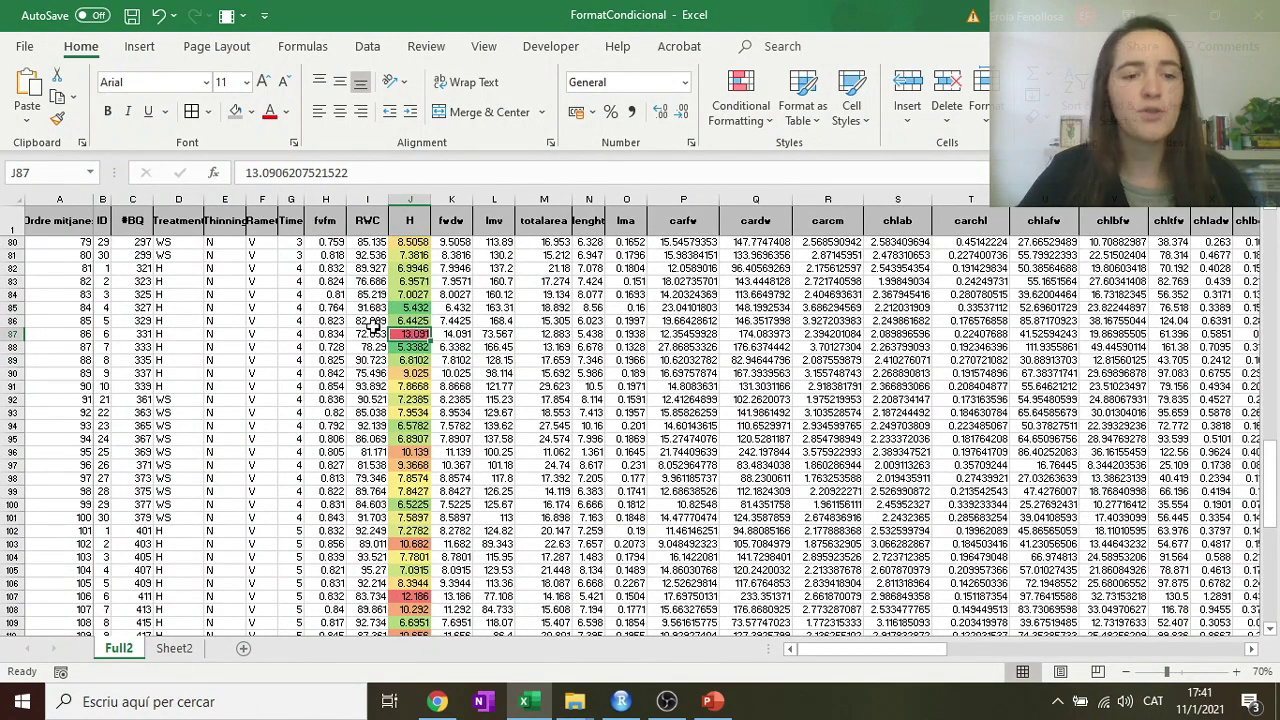
# Step: Add bottom borders to rows 91 and 81 to mark off the block of treatment H at time 4
pyautogui.moveTo(20, 386)
pyautogui.mouseDown()
pyautogui.moveTo(18, 268)
pyautogui.moveTo(12, 388)
pyautogui.mouseUp()
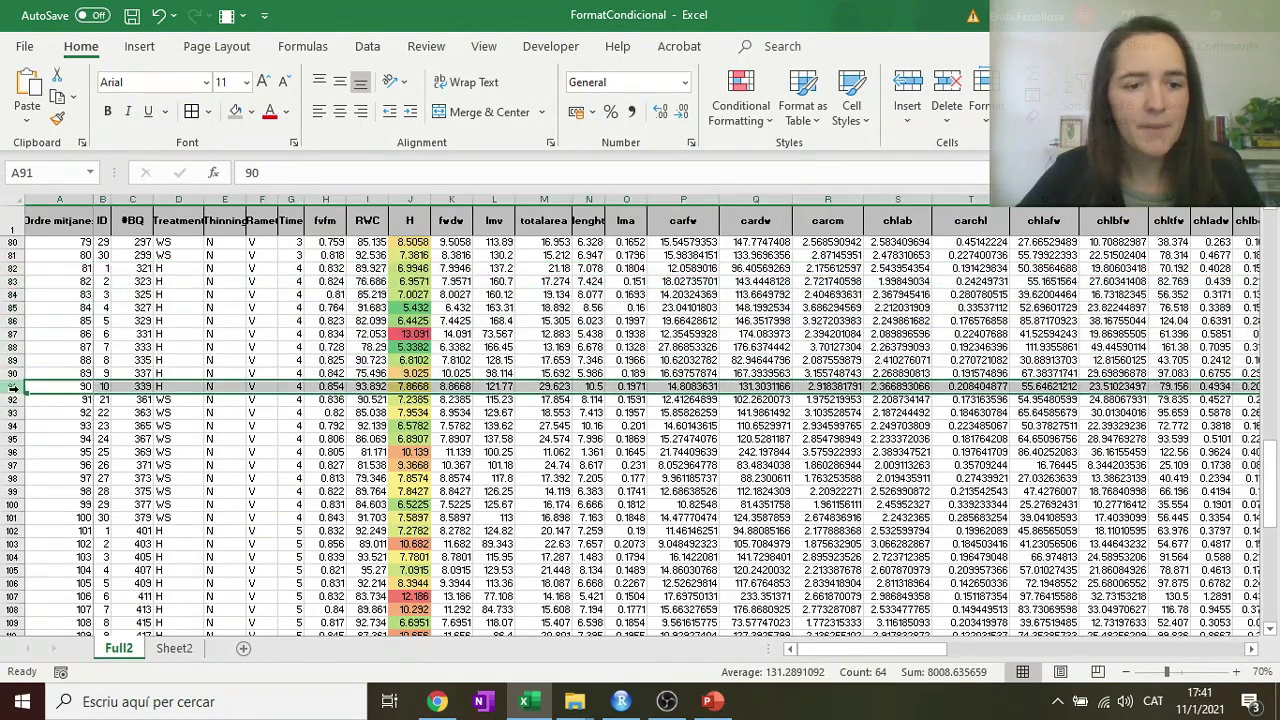
pyautogui.click(205, 111)
pyautogui.click(190, 266)
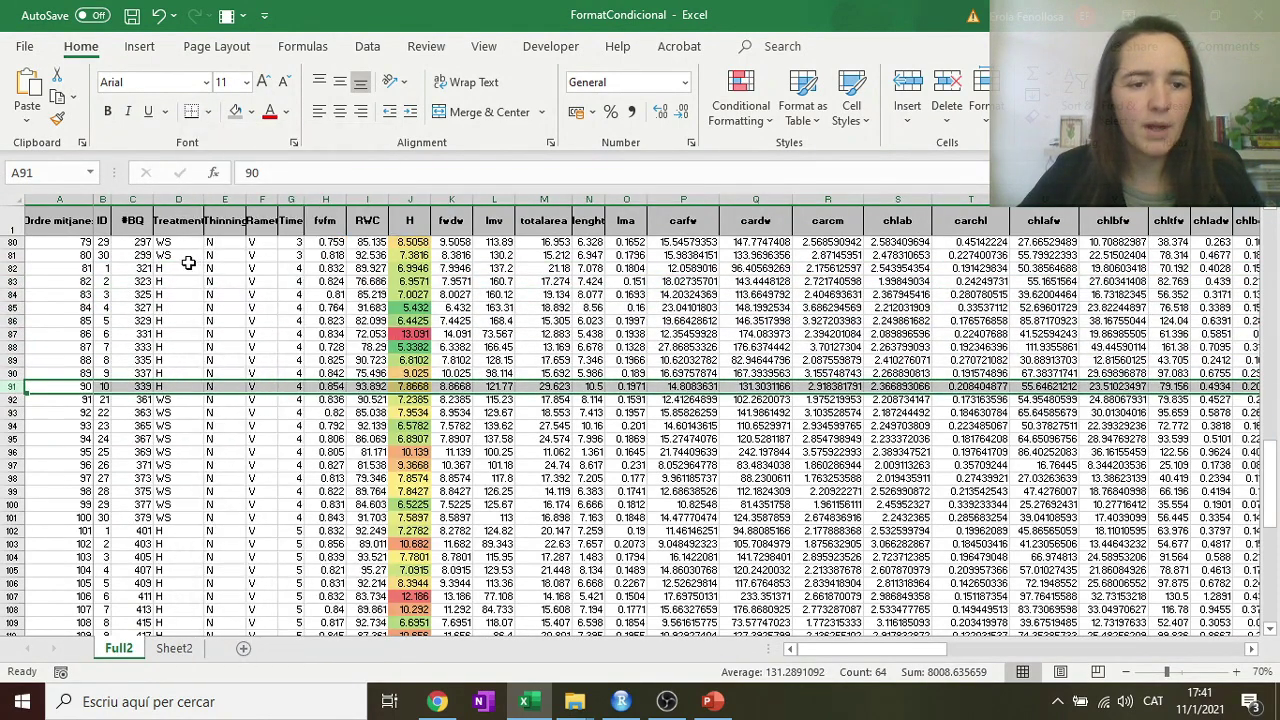
pyautogui.click(18, 256)
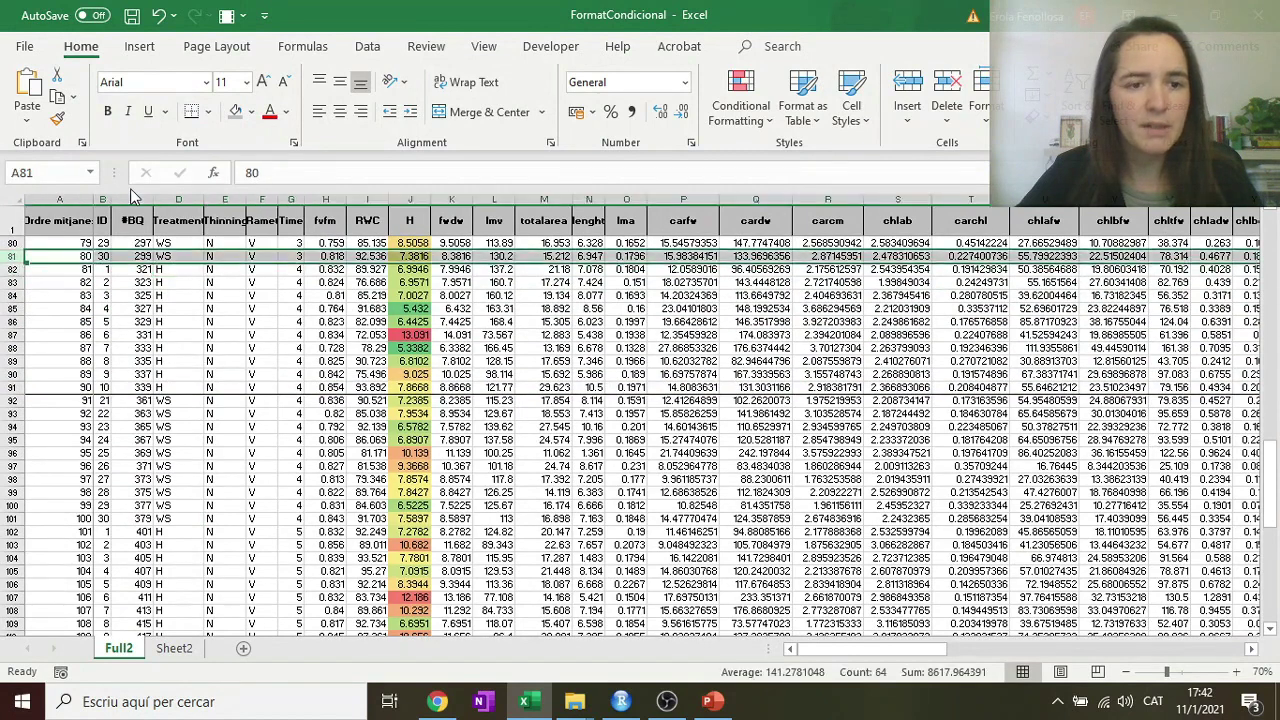
# Step: Examine the H values of the bordered treatment group in cells J82 to J91 against the preceding rows
pyautogui.moveTo(180, 272); pyautogui.dragTo(186, 390)
pyautogui.moveTo(410, 387); pyautogui.dragTo(412, 270)
pyautogui.scroll(2, 486, 378)
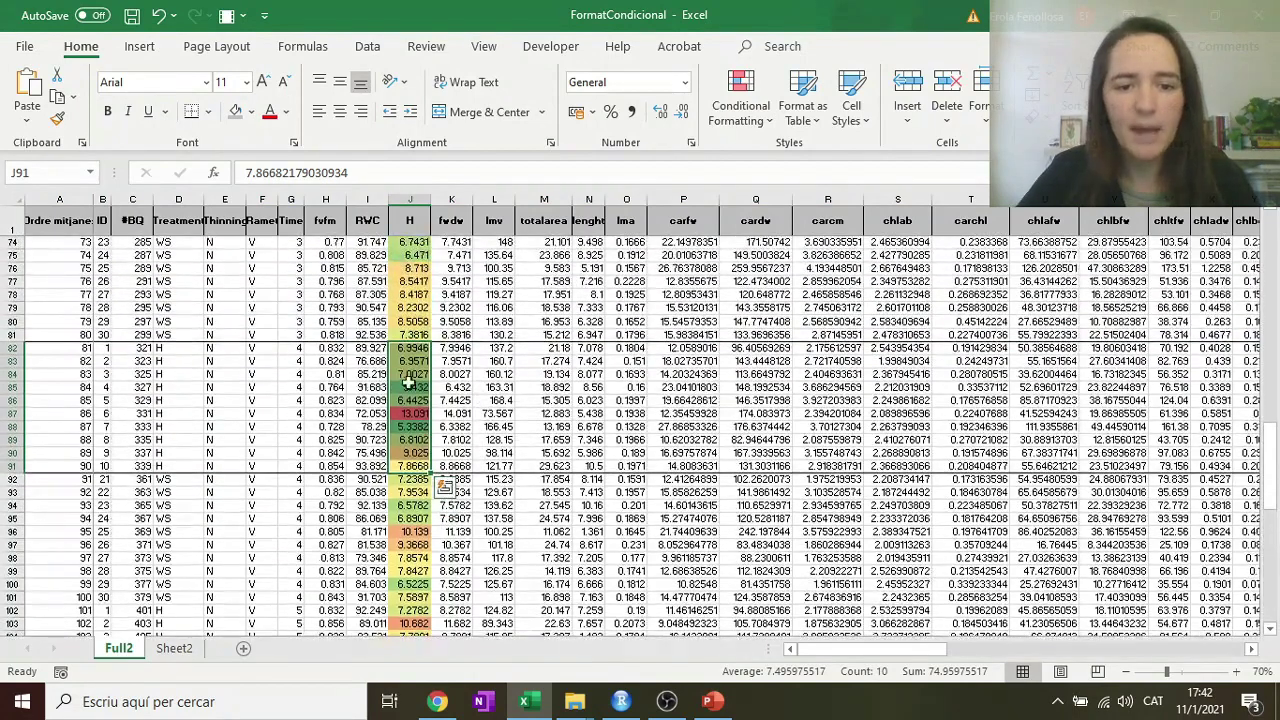
pyautogui.click(412, 398)
pyautogui.moveTo(412, 350); pyautogui.dragTo(411, 466)
pyautogui.scroll(2, 412, 464)
pyautogui.scroll(2, 412, 464)
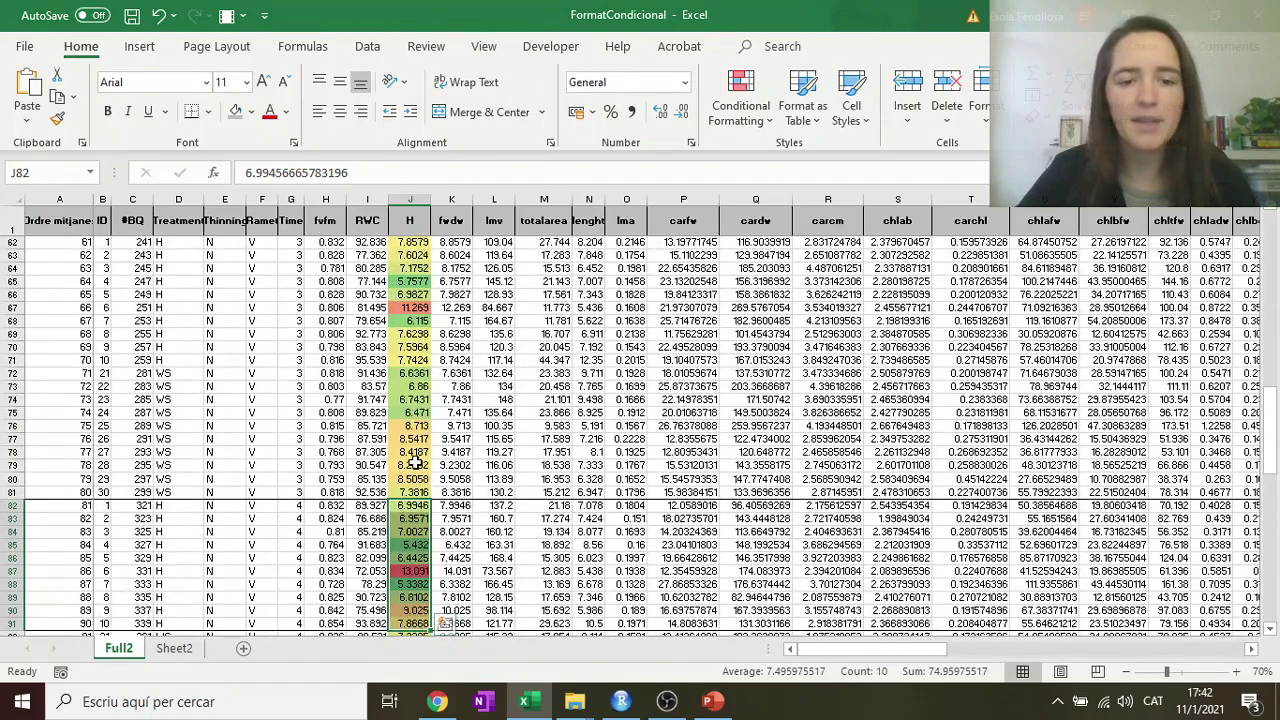
# Step: Undo the bottom borders added to rows 81 and 91
pyautogui.click(450, 439)
pyautogui.scroll(-1, 455, 442)
pyautogui.hotkey('ctrl', 'z')
pyautogui.hotkey('ctrl', 'z')
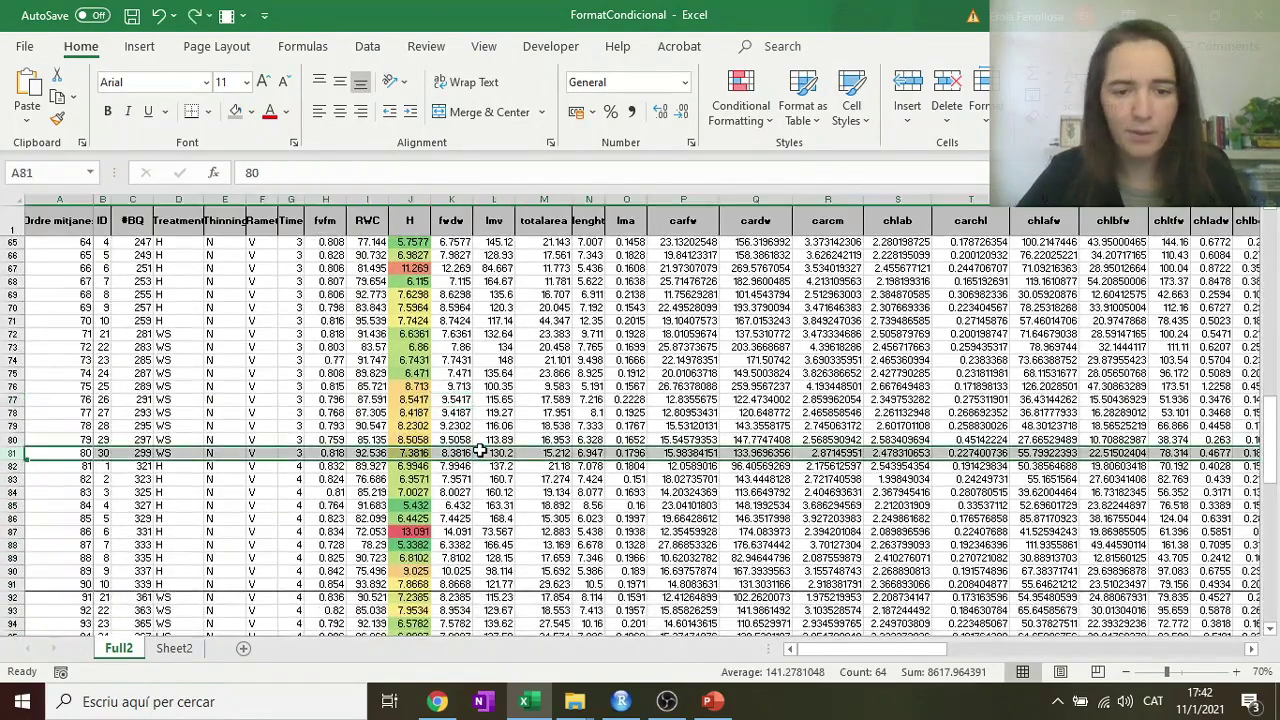
pyautogui.click(490, 491)
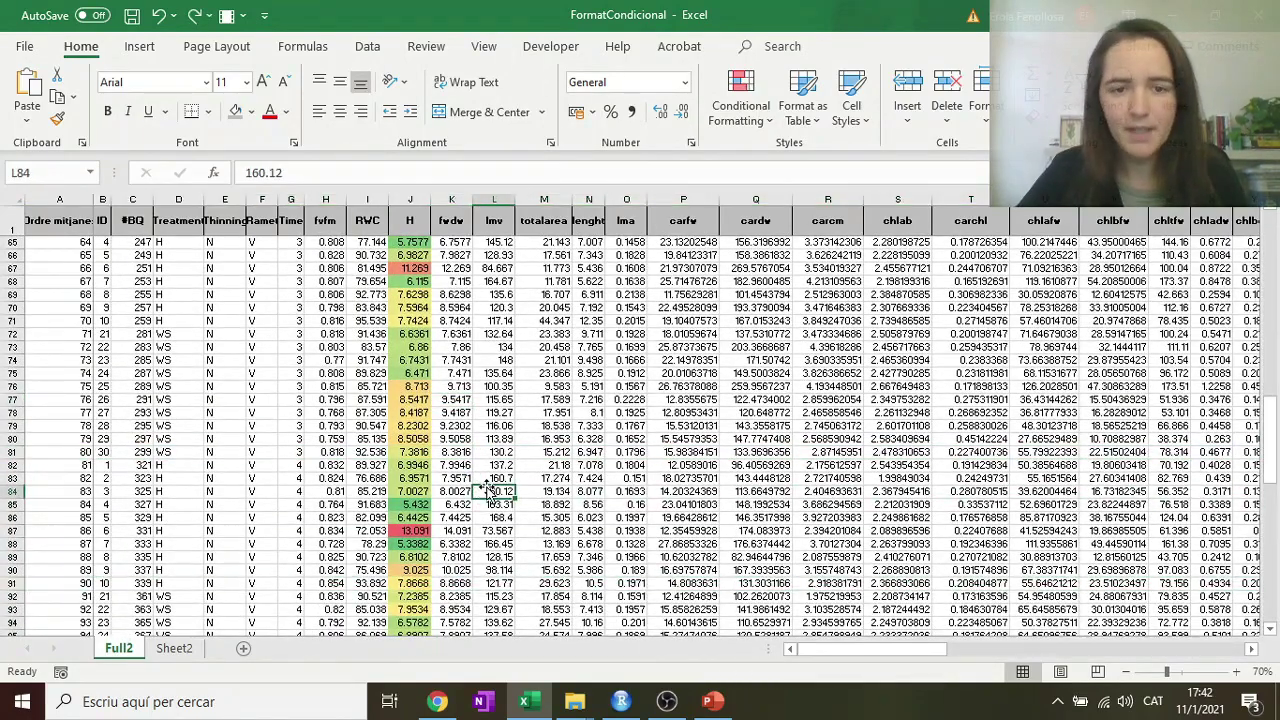
pyautogui.scroll(3, 490, 488)
pyautogui.scroll(8, 490, 488)
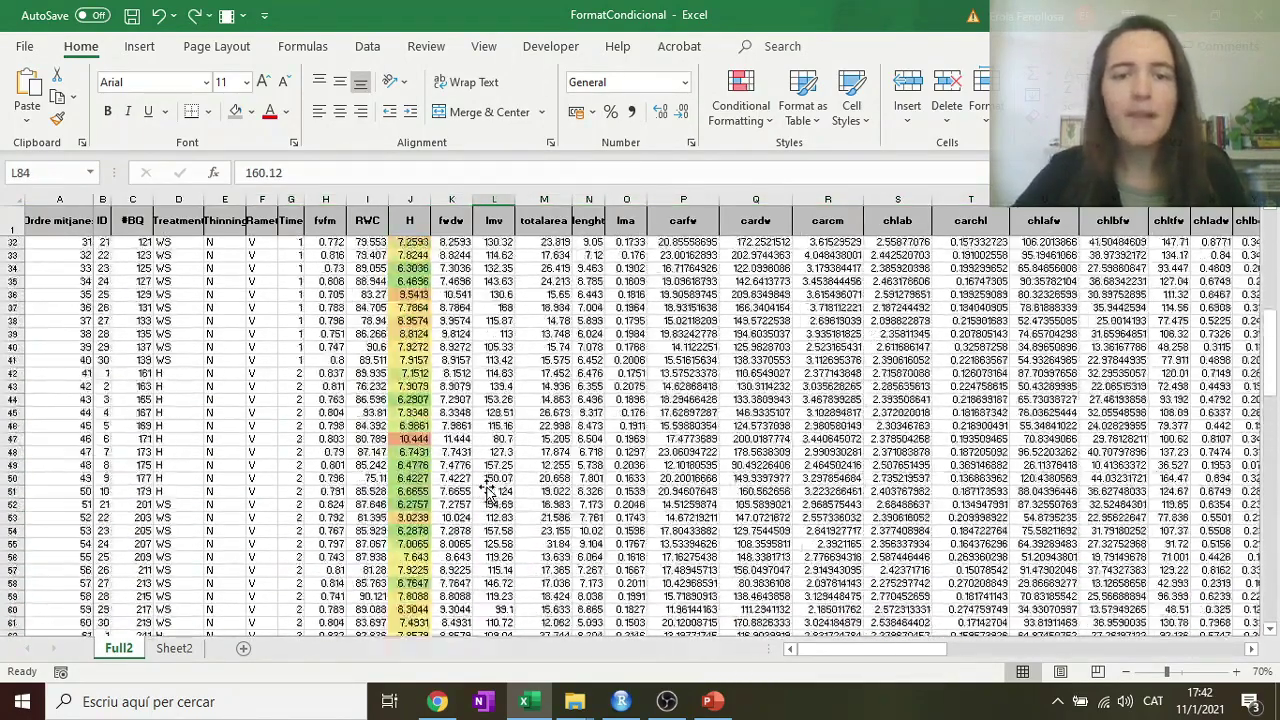
# Step: Apply the red-yellow-green color scale to columns K through R (fwdw to carcm) as one selection and check the coloring across the rows
pyautogui.click(451, 200)
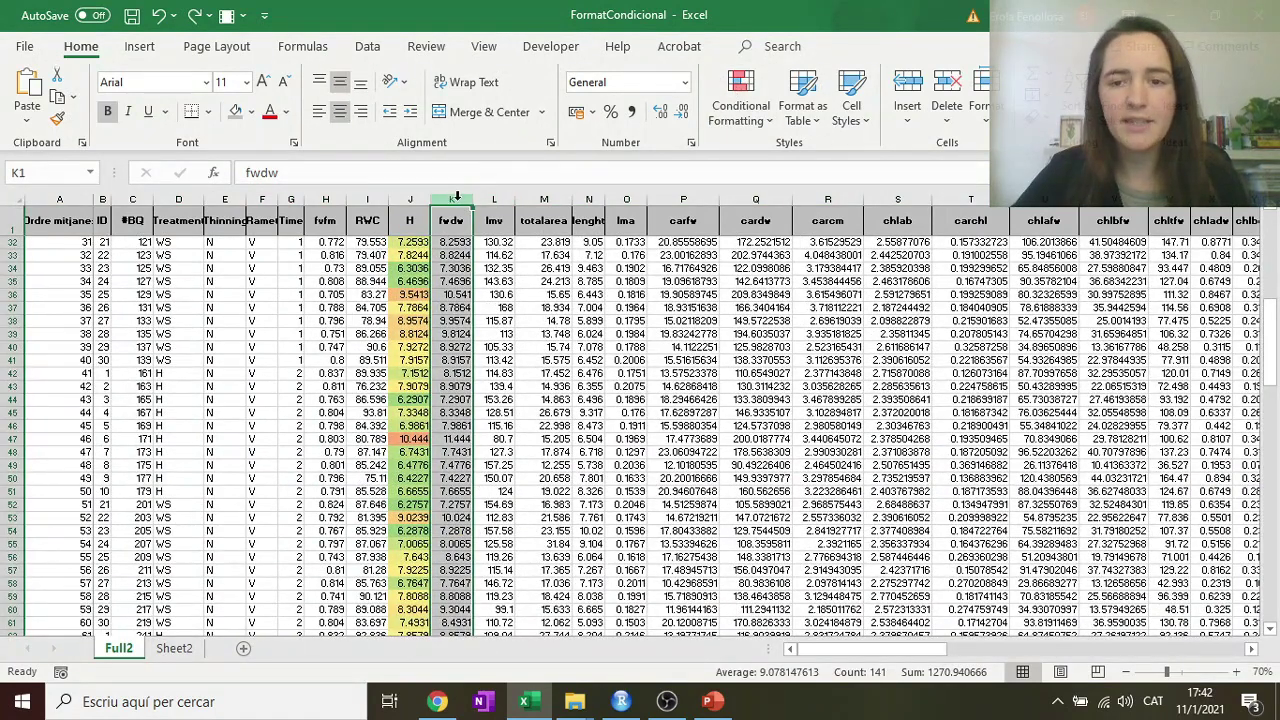
pyautogui.moveTo(452, 200); pyautogui.dragTo(849, 211)
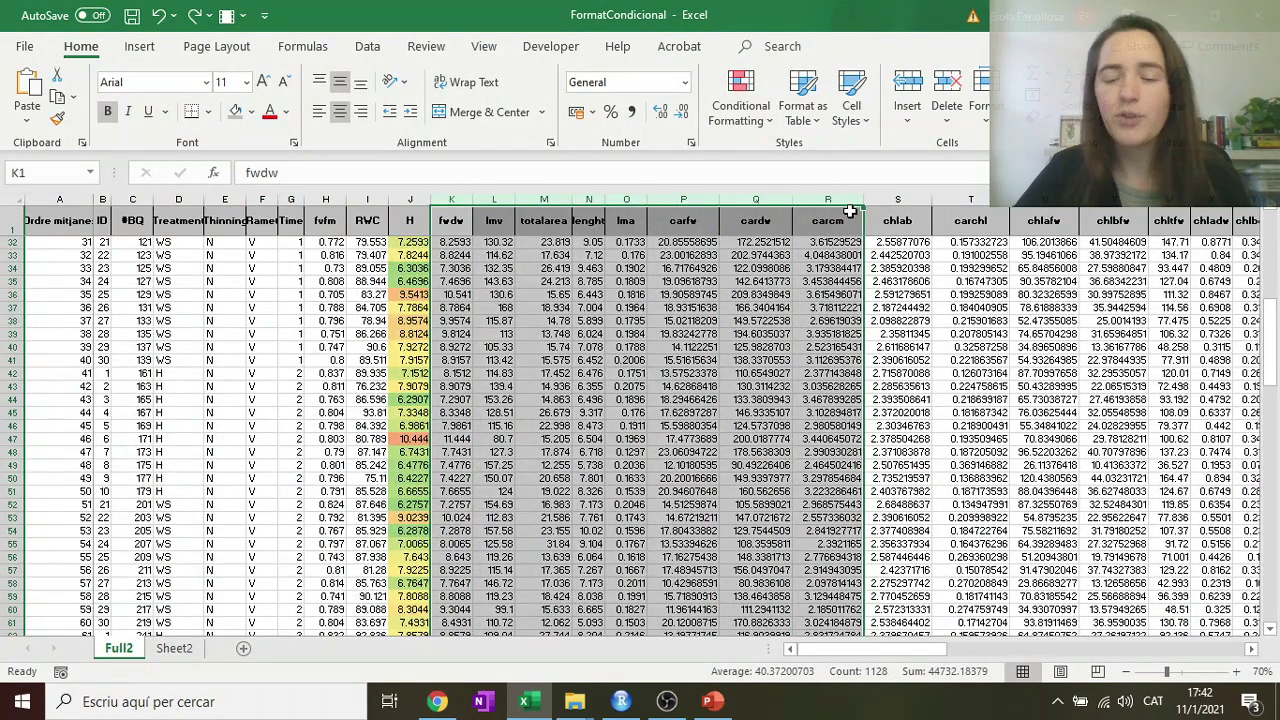
pyautogui.click(741, 100)
pyautogui.moveTo(748, 295)
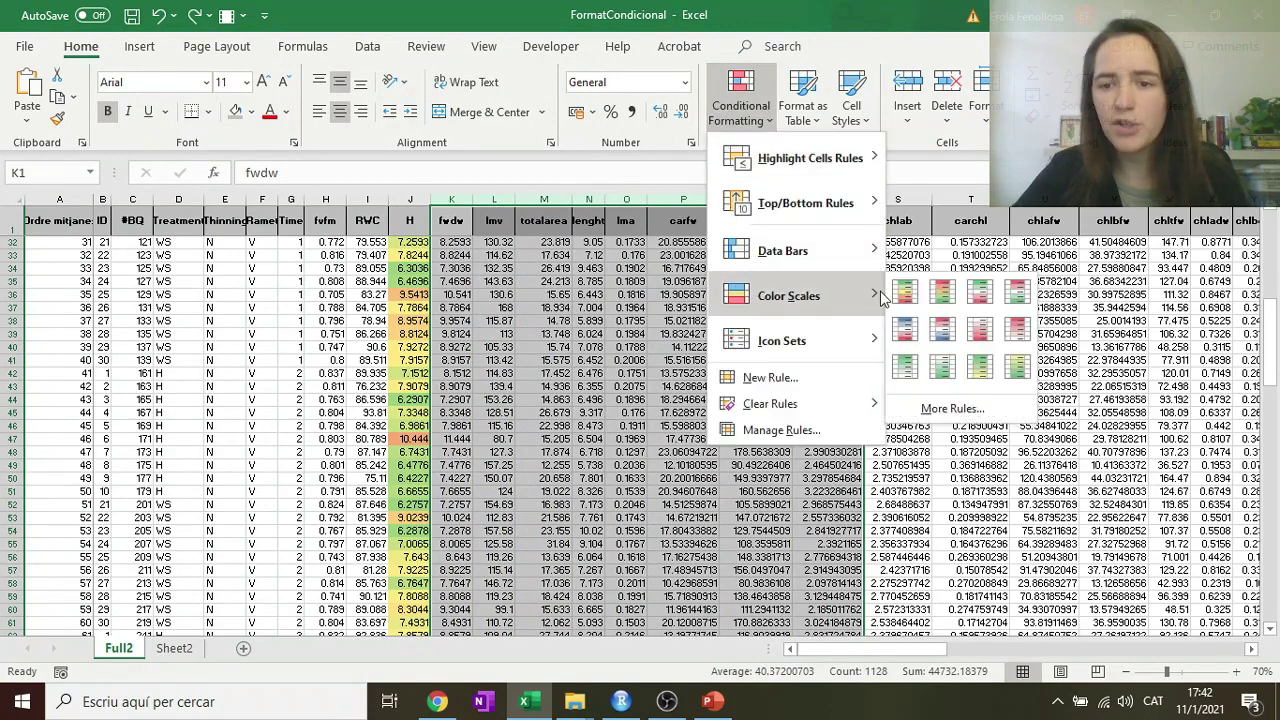
pyautogui.click(938, 298)
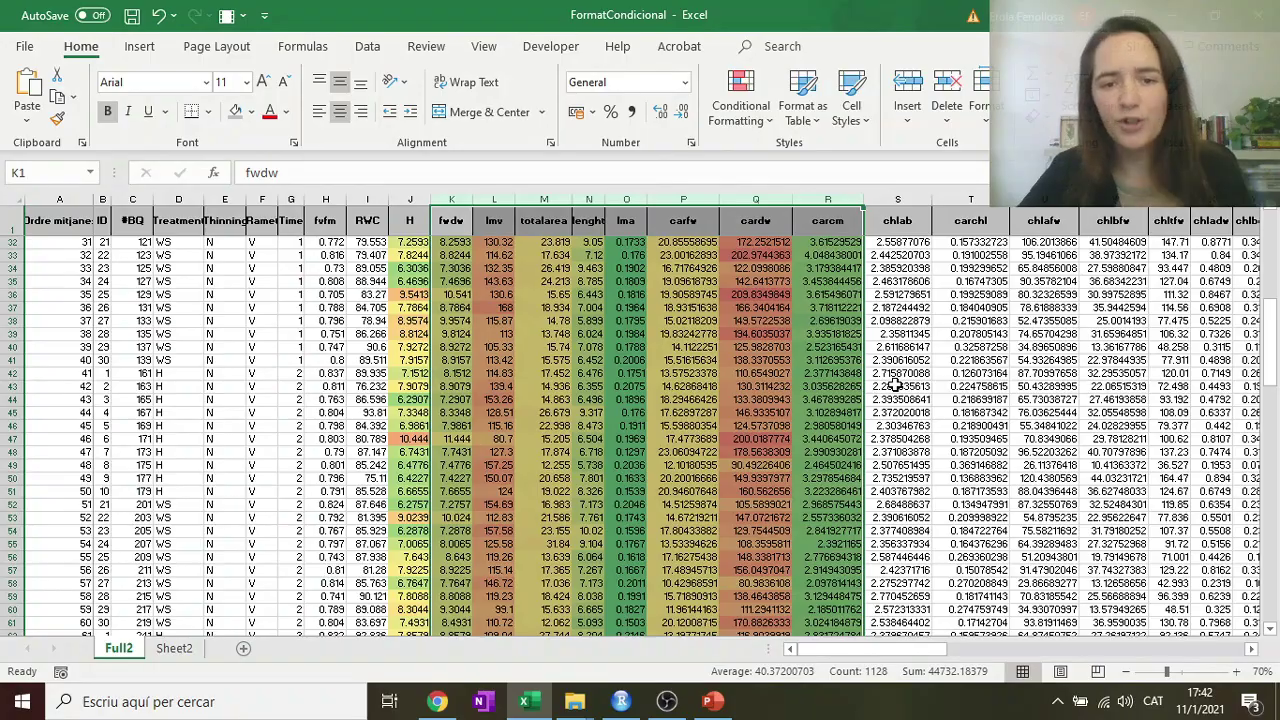
pyautogui.scroll(-7, 886, 386)
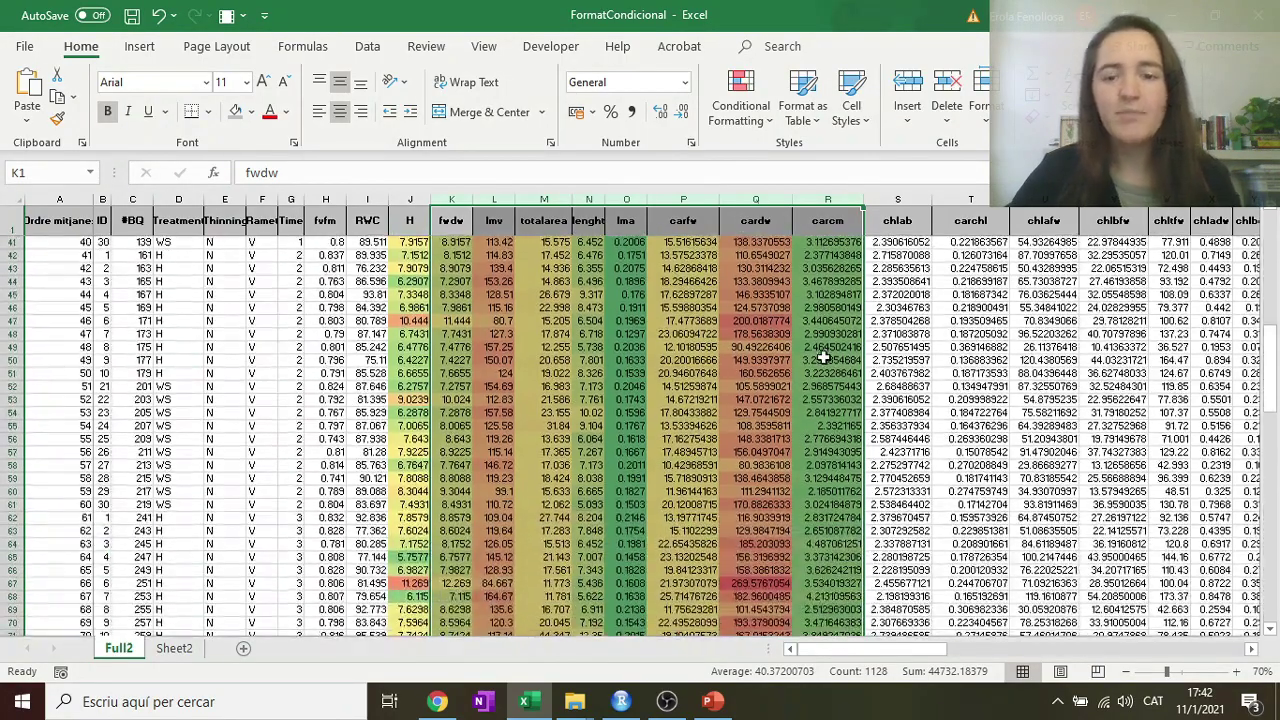
pyautogui.scroll(15, 787, 370)
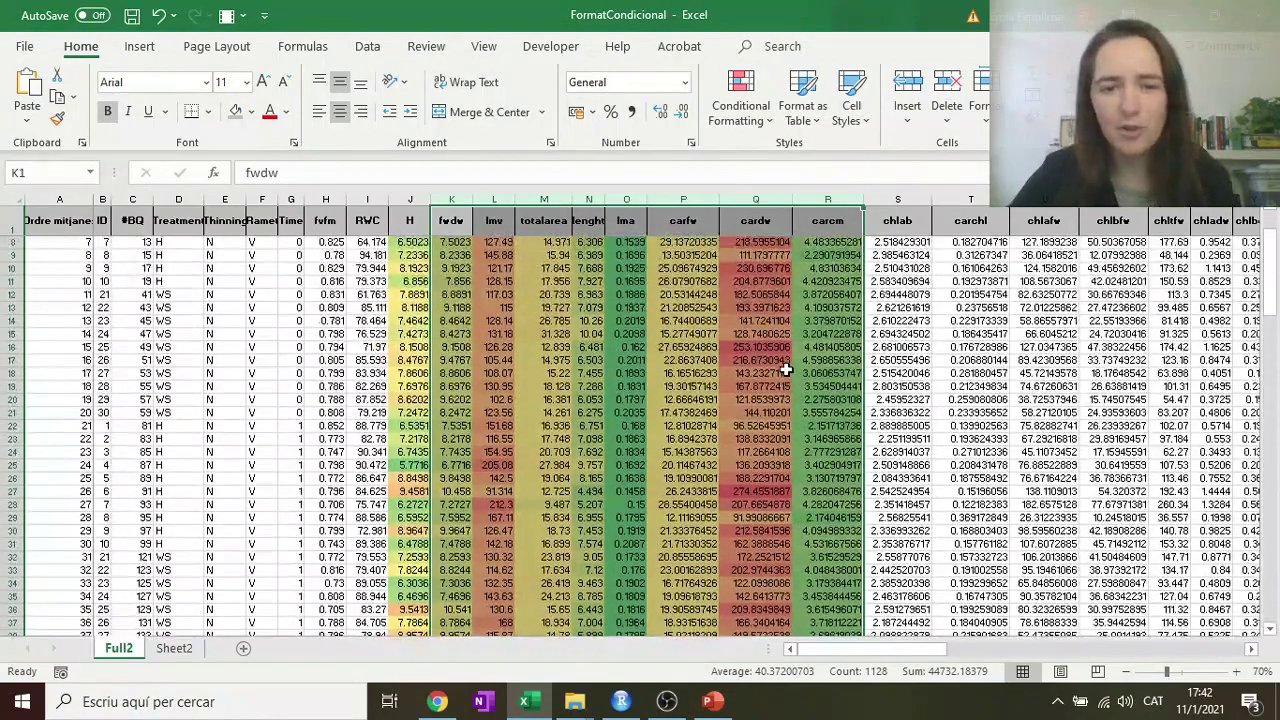
pyautogui.scroll(2, 787, 370)
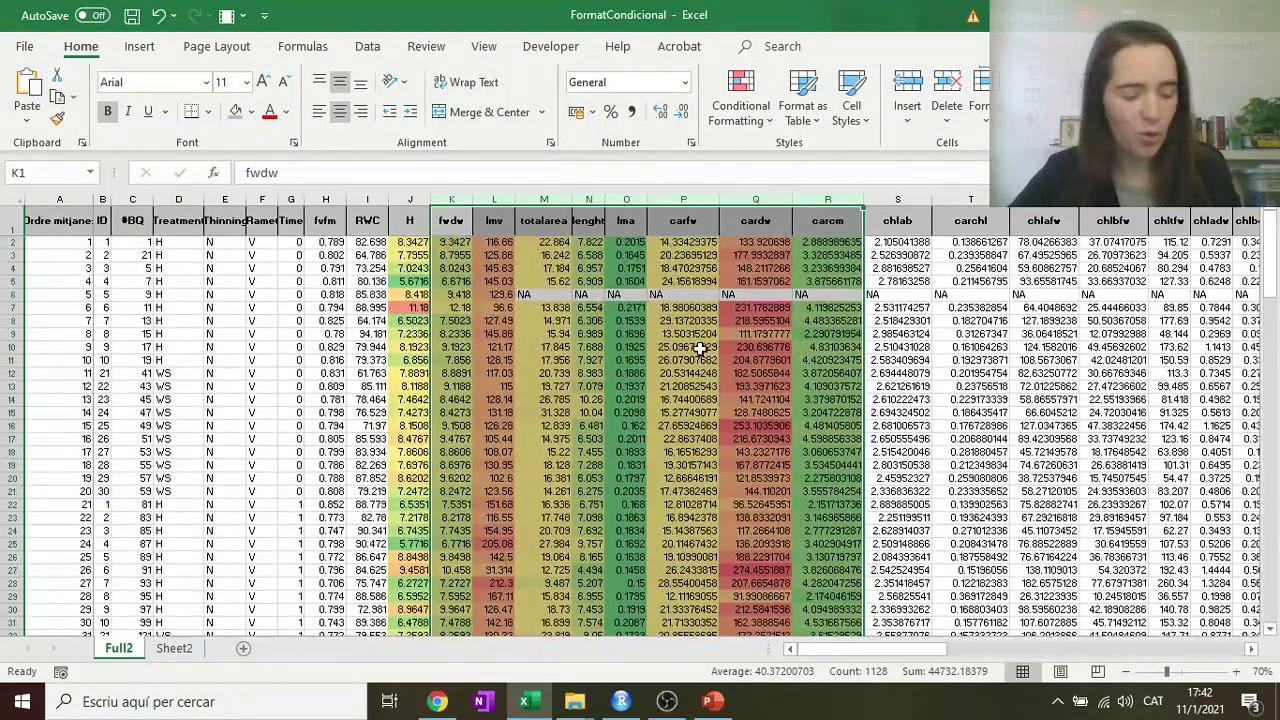
# Step: Apply the red-yellow-green color scale to column K (fwdw) alone, with high values in red
pyautogui.click(468, 200)
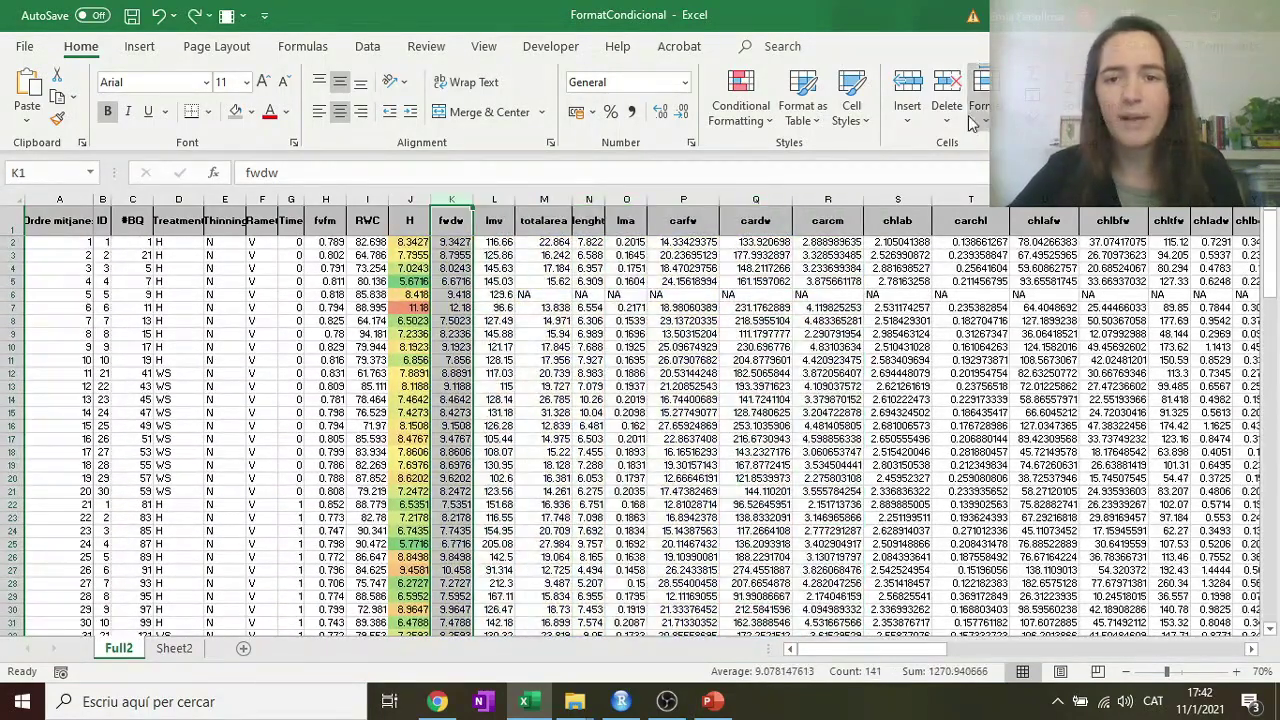
pyautogui.click(741, 105)
pyautogui.moveTo(765, 290)
pyautogui.click(942, 294)
# Step: Give column L (lmv) its own red-yellow-green color scale, with high values in red
pyautogui.click(494, 201)
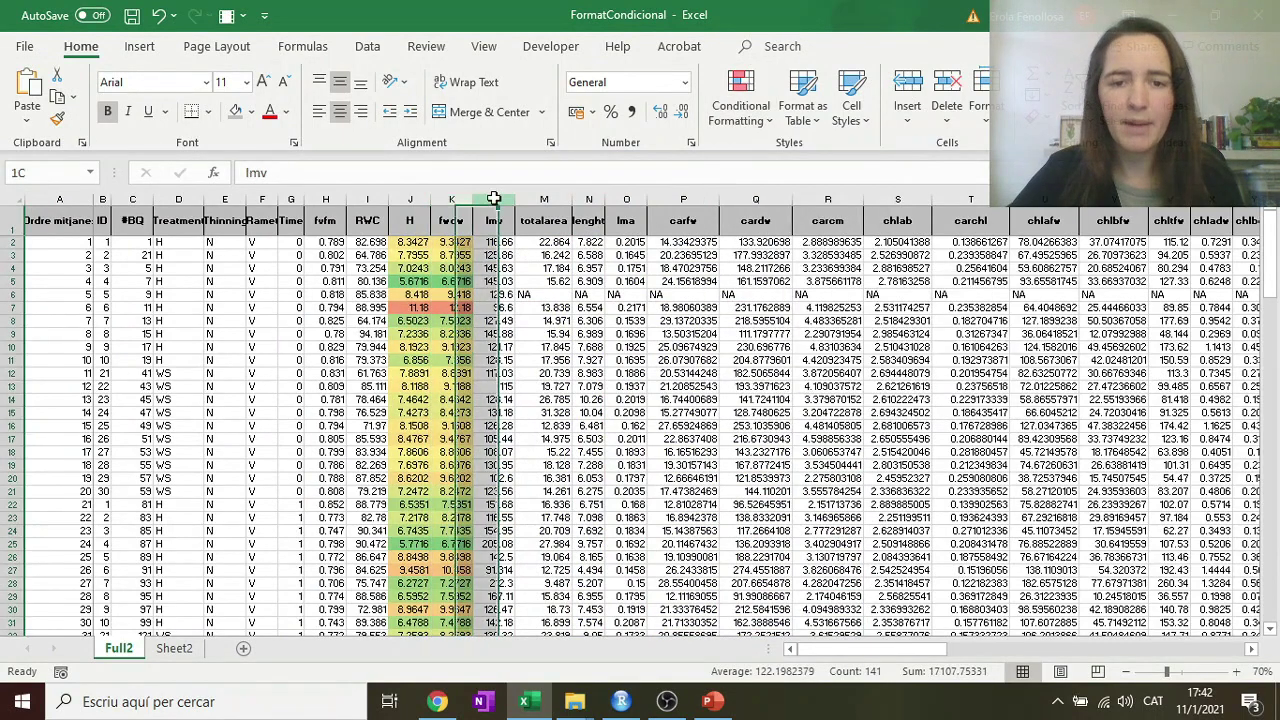
pyautogui.click(766, 113)
pyautogui.moveTo(783, 289)
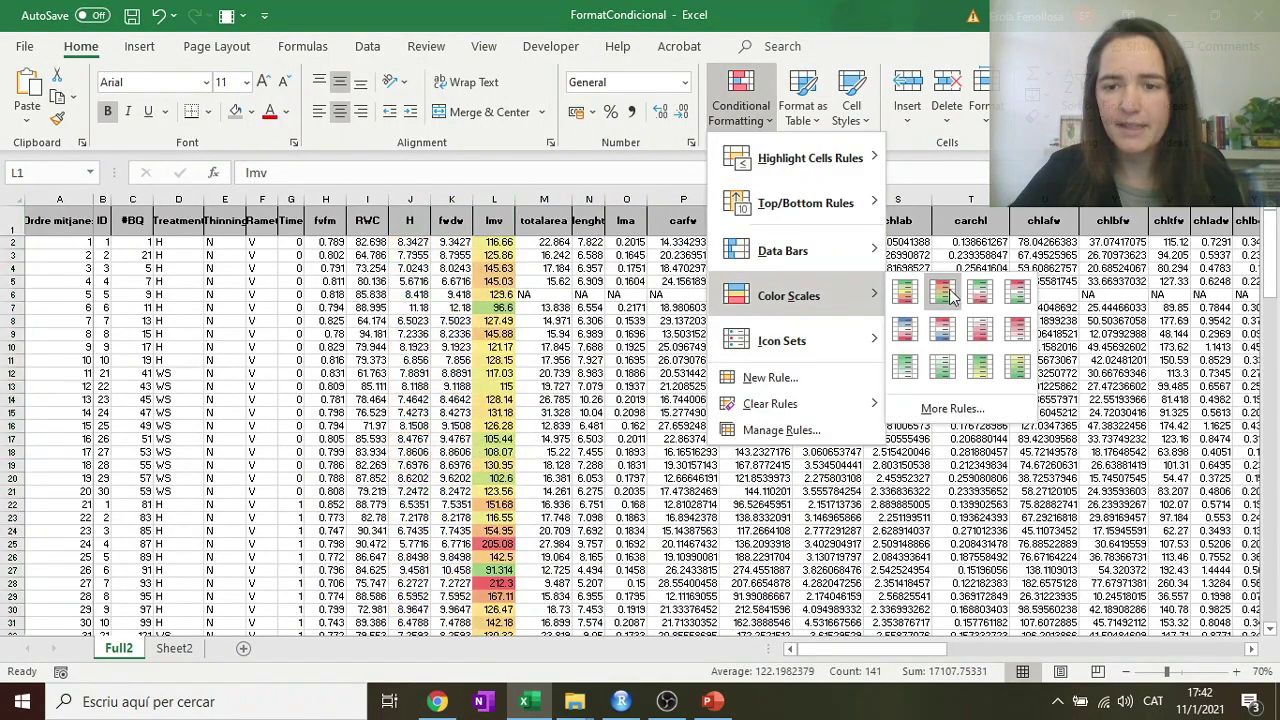
pyautogui.click(945, 296)
# Step: Give column M (totalarea) its own red-yellow-green color scale, with high values in red
pyautogui.click(556, 201)
pyautogui.click(741, 108)
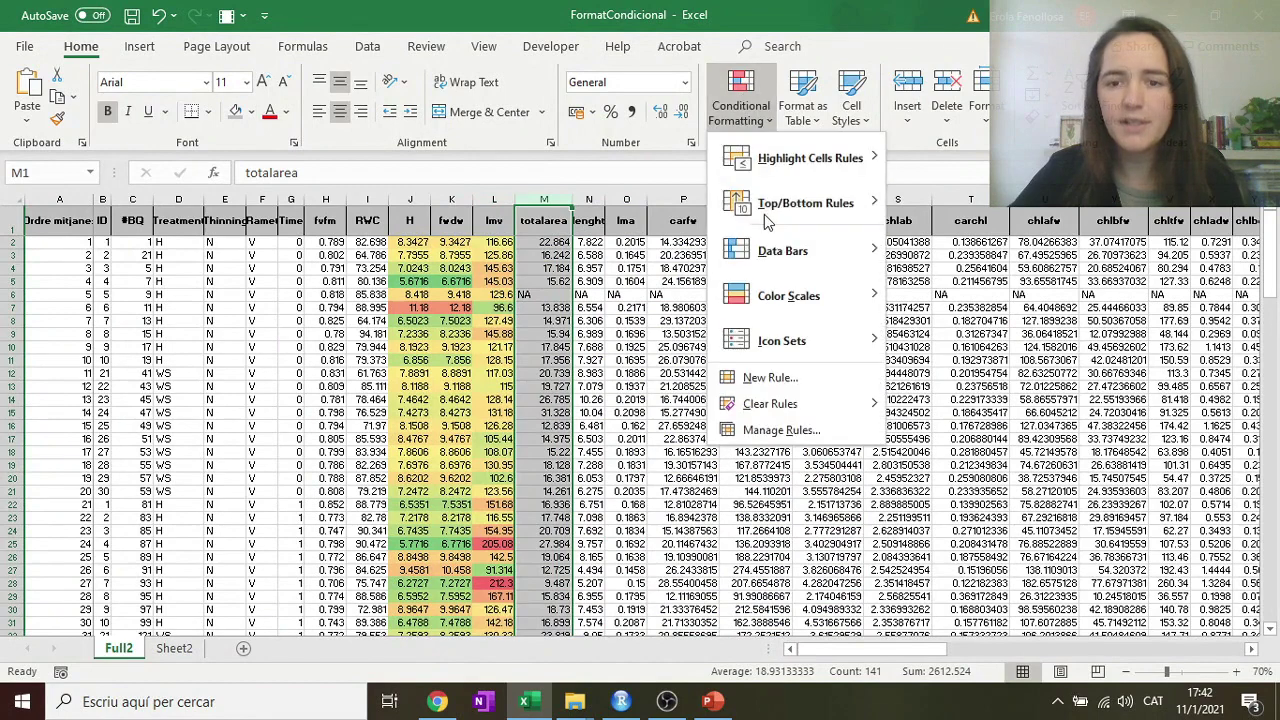
pyautogui.moveTo(788, 295)
pyautogui.click(940, 294)
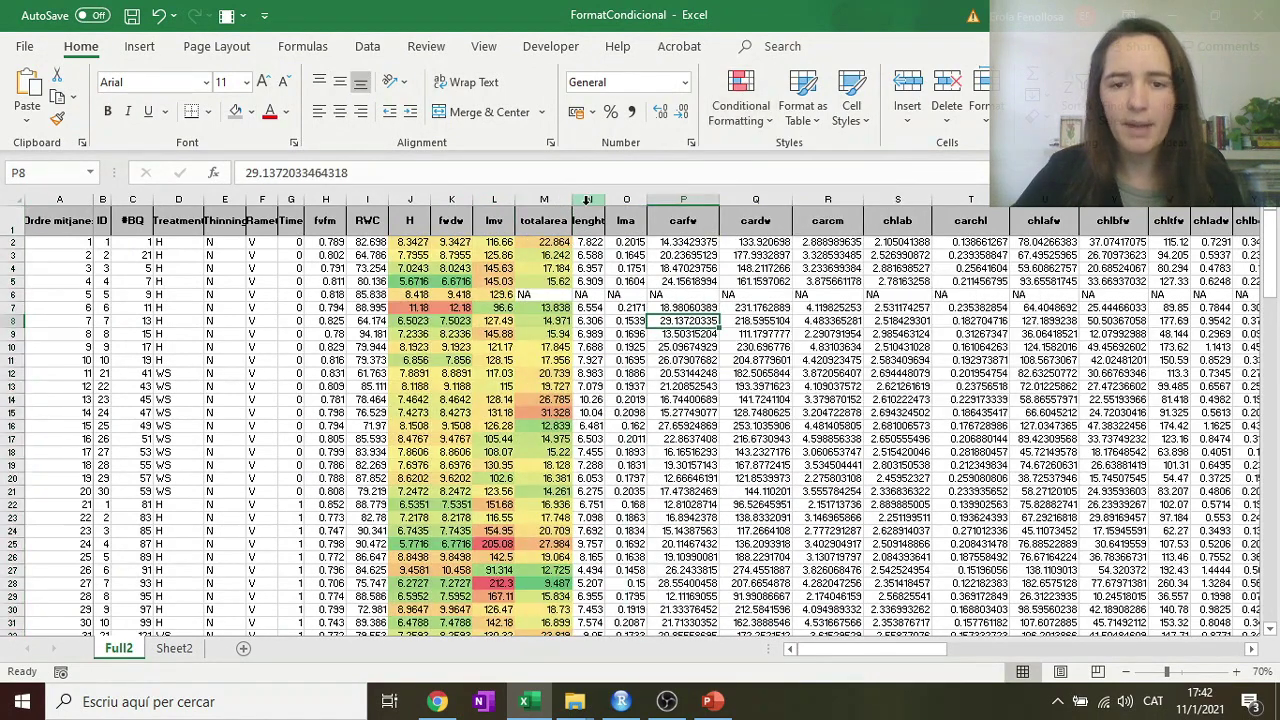
pyautogui.click(589, 201)
pyautogui.click(745, 110)
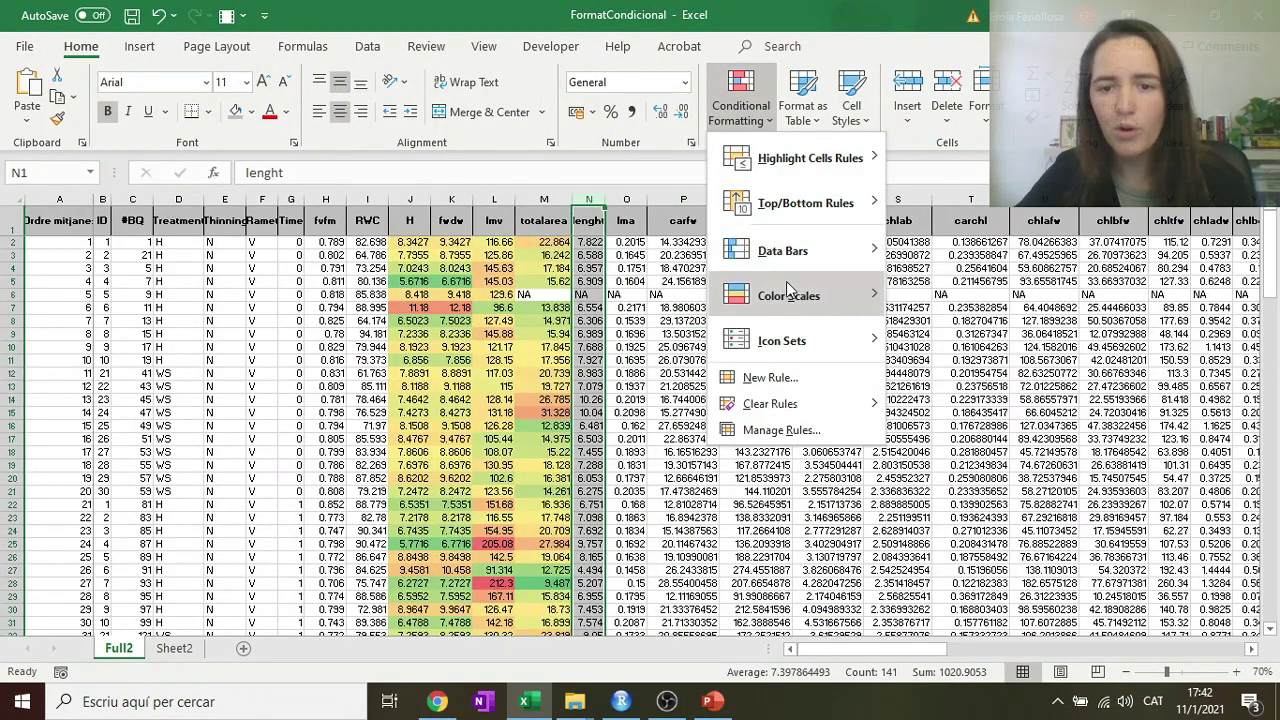
pyautogui.moveTo(786, 298)
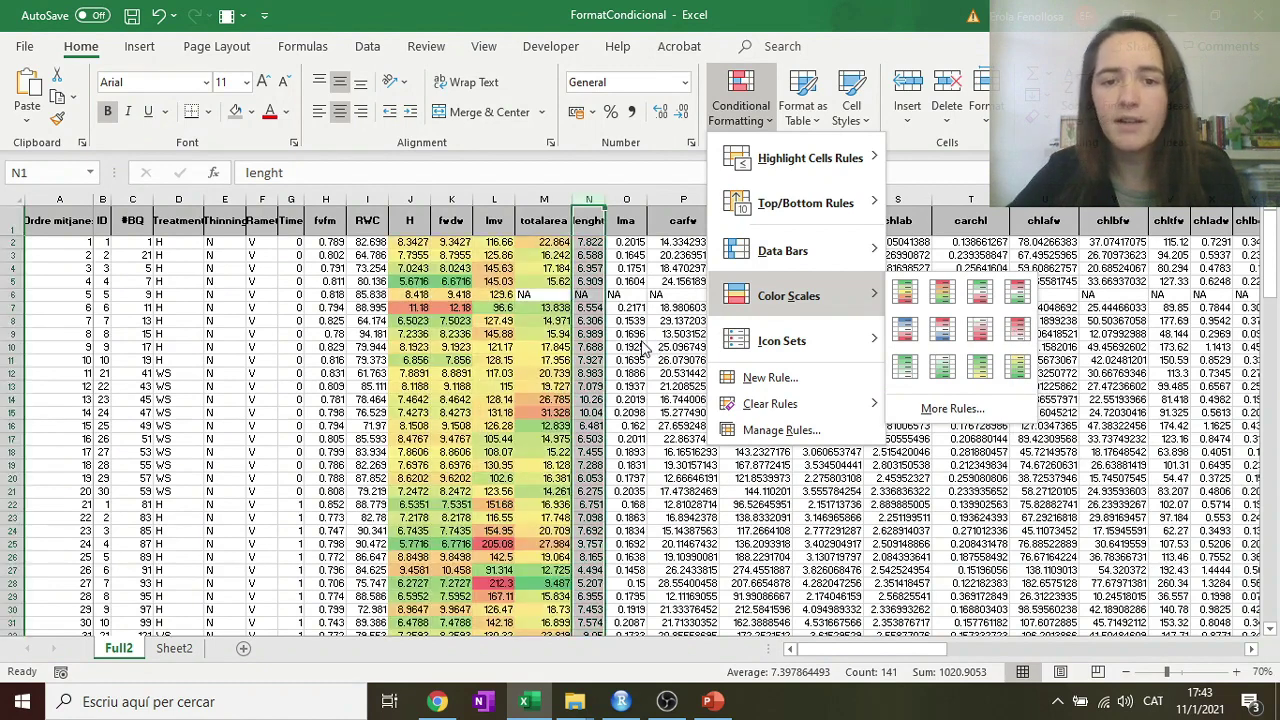
pyautogui.click(979, 291)
pyautogui.click(641, 359)
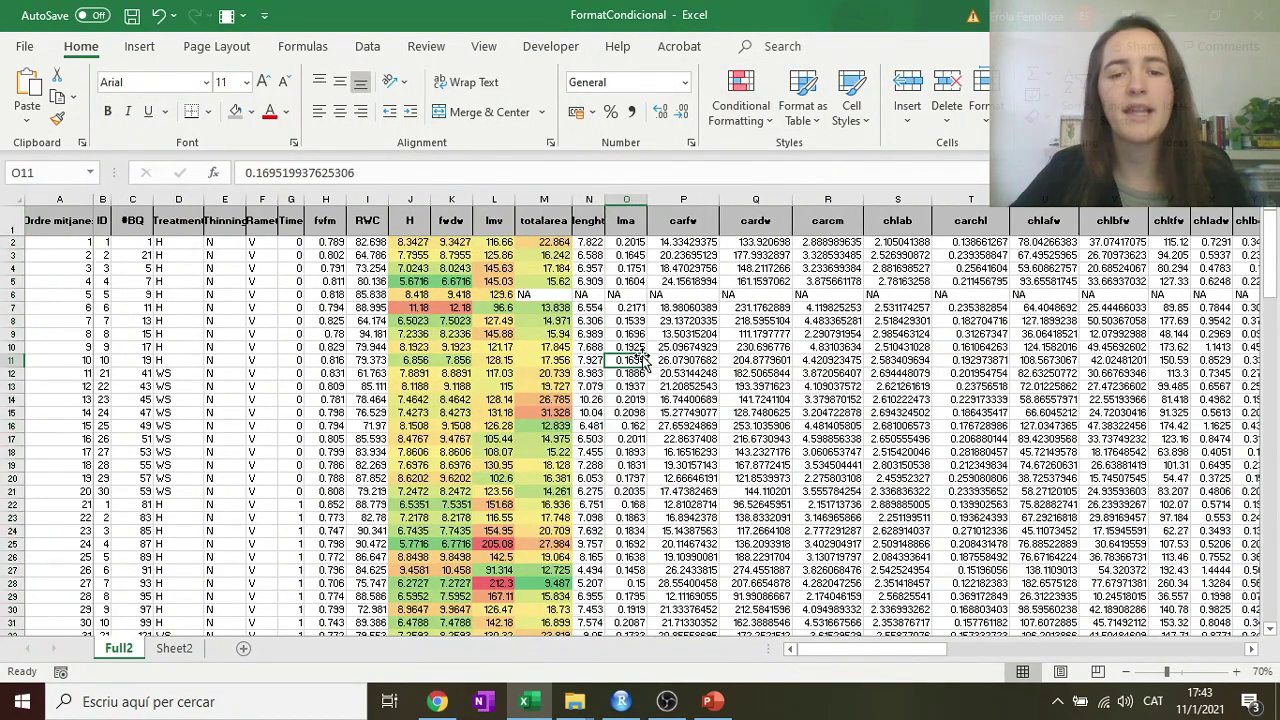
pyautogui.click(490, 200)
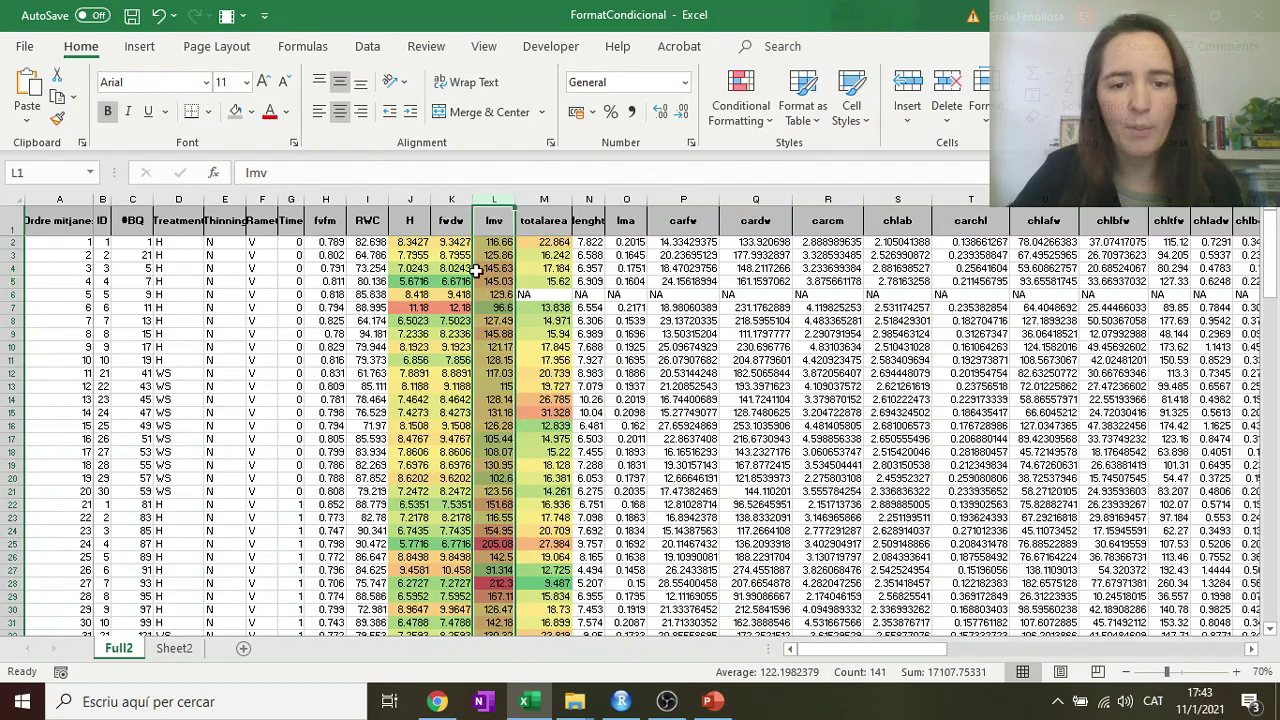
pyautogui.click(534, 346)
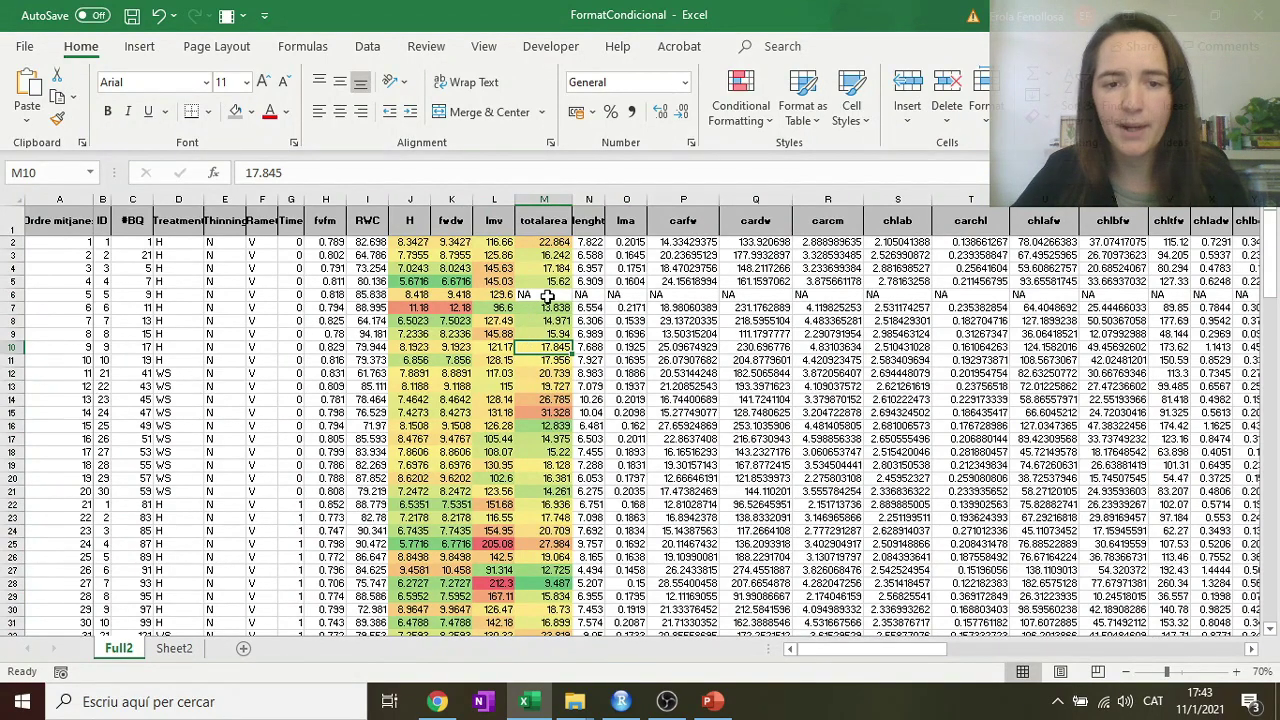
pyautogui.moveTo(868, 651)
pyautogui.mouseDown()
pyautogui.moveTo(912, 651)
pyautogui.moveTo(862, 651)
pyautogui.mouseUp()
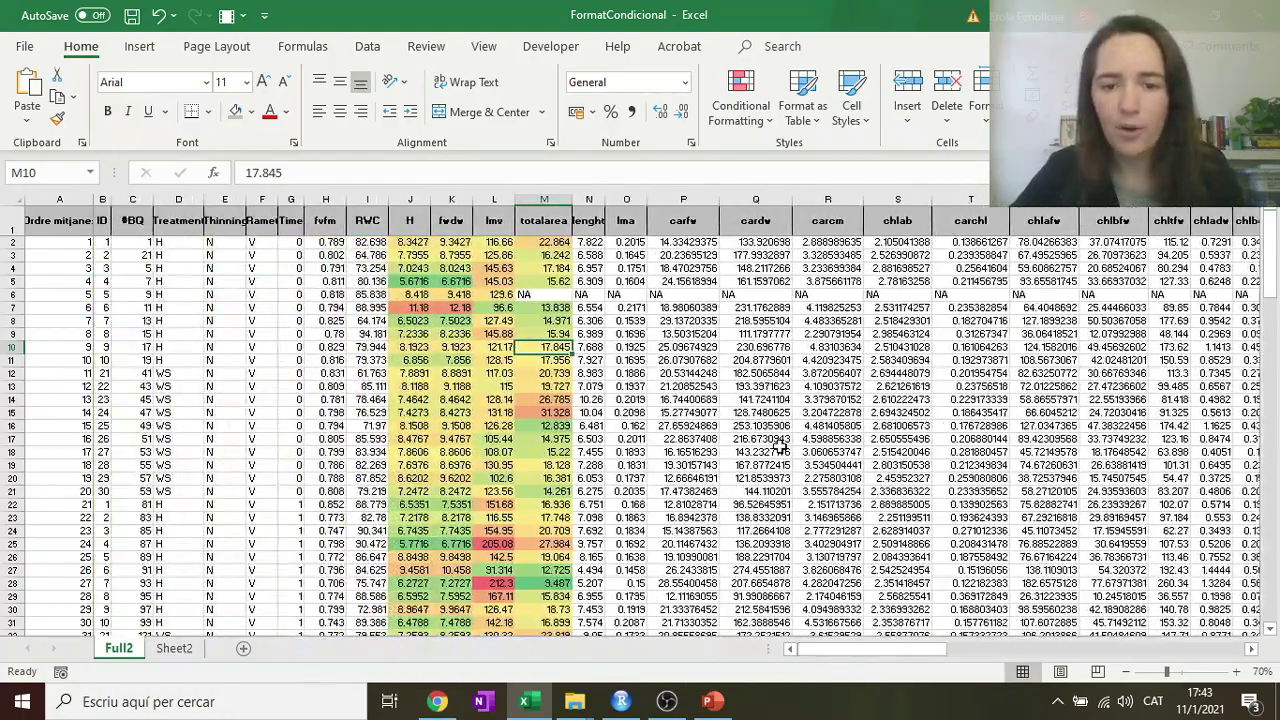
# Step: Give column P (carfw) its own red-yellow-green color scale, with high values in red
pyautogui.click(681, 201)
pyautogui.click(740, 97)
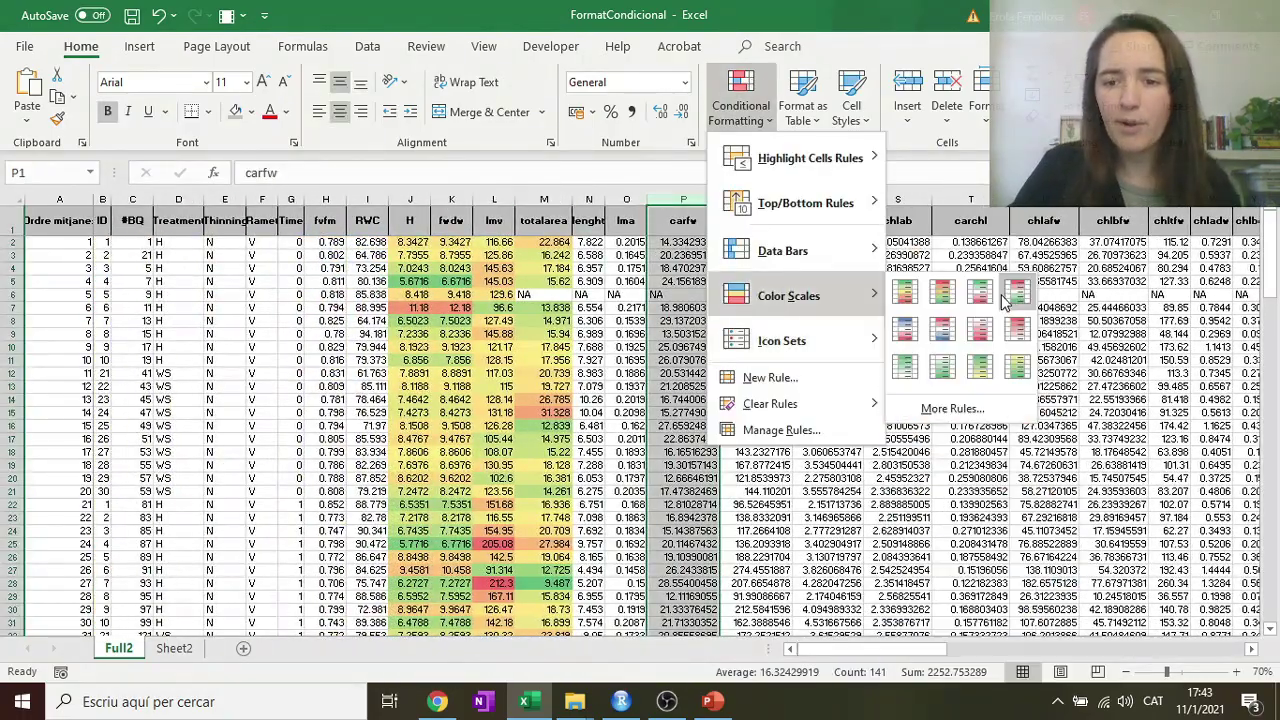
pyautogui.click(948, 300)
pyautogui.click(584, 318)
pyautogui.click(697, 298)
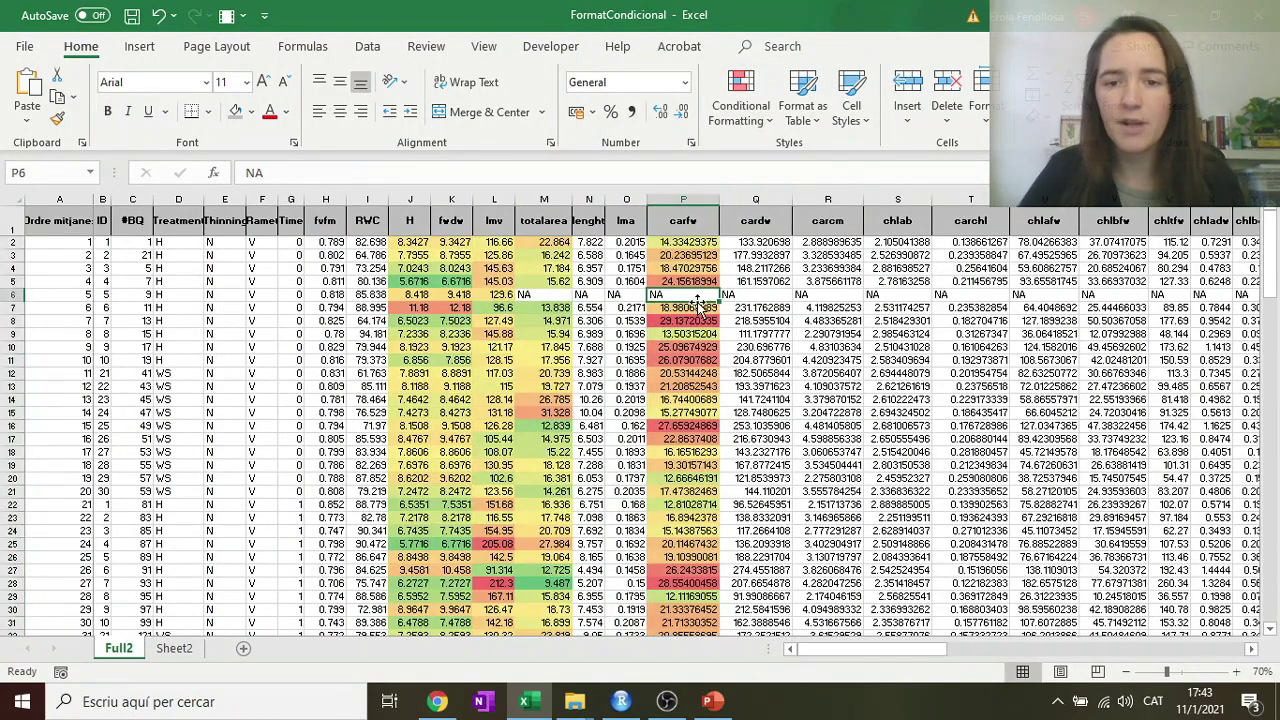
# Step: Examine the coloring of column P (carfw) down to the last rows, looking for trends and NA cells
pyautogui.press('Up')
pyautogui.press('Down')
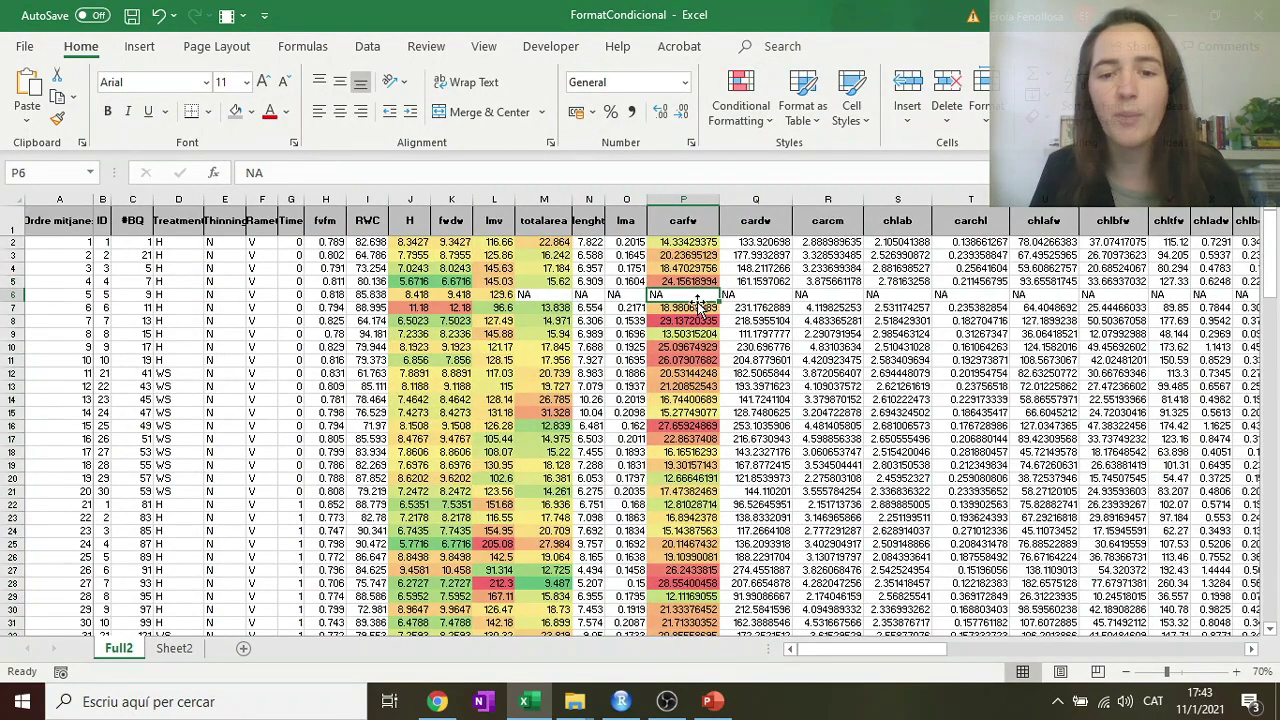
pyautogui.scroll(-2, 690, 303)
pyautogui.scroll(2, 690, 303)
pyautogui.press('Down')
pyautogui.press('Down')
pyautogui.press('Down')
pyautogui.press('Down')
pyautogui.click(681, 296)
pyautogui.scroll(-1, 688, 310)
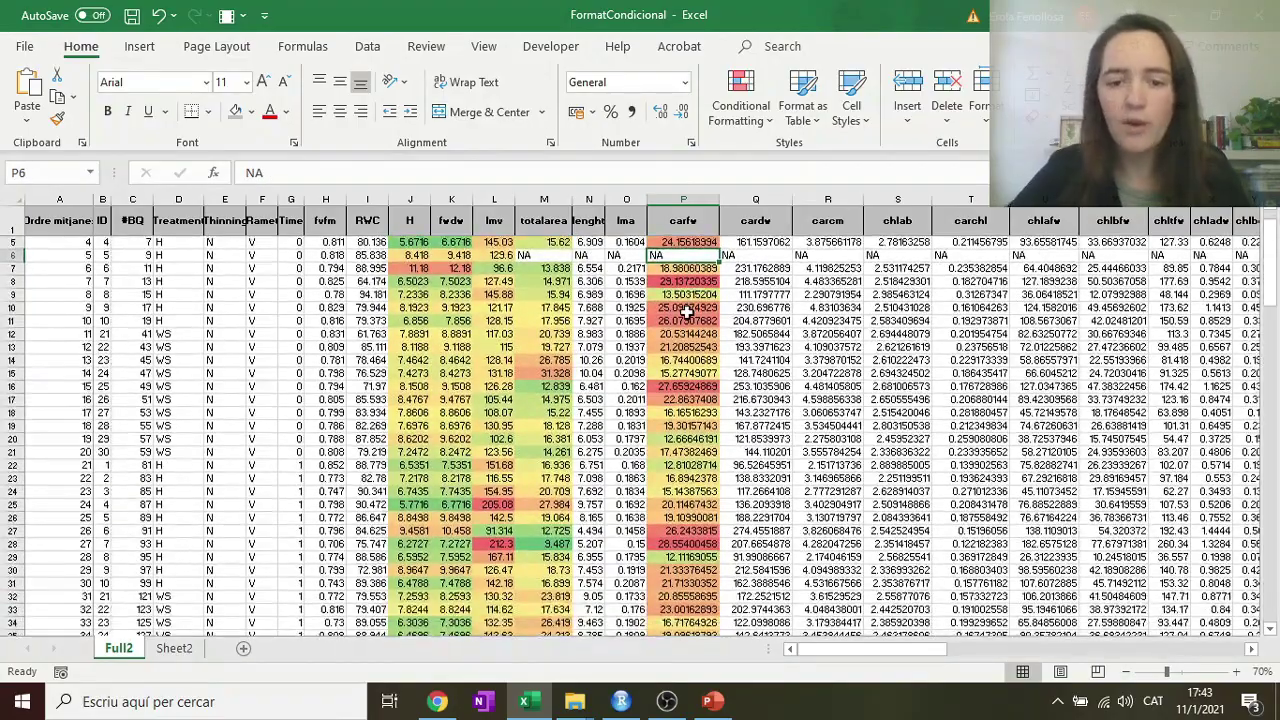
pyautogui.scroll(-20, 686, 312)
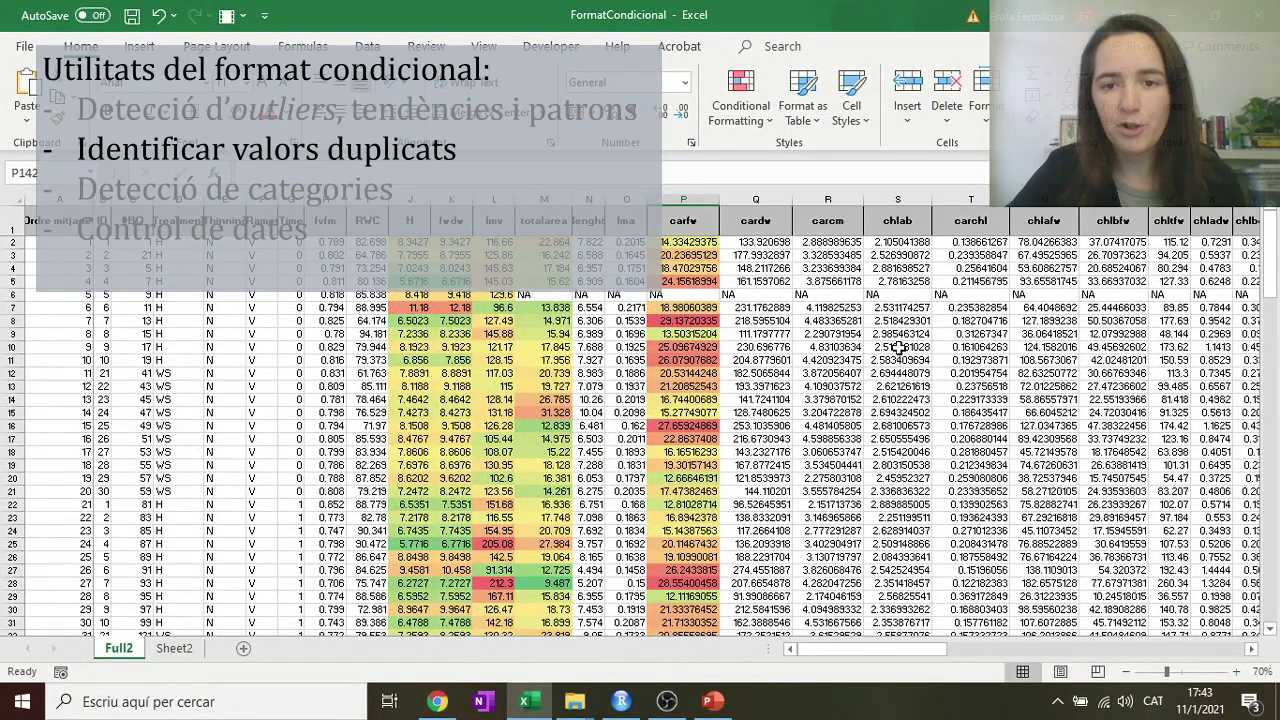
pyautogui.click(738, 268)
pyautogui.click(740, 112)
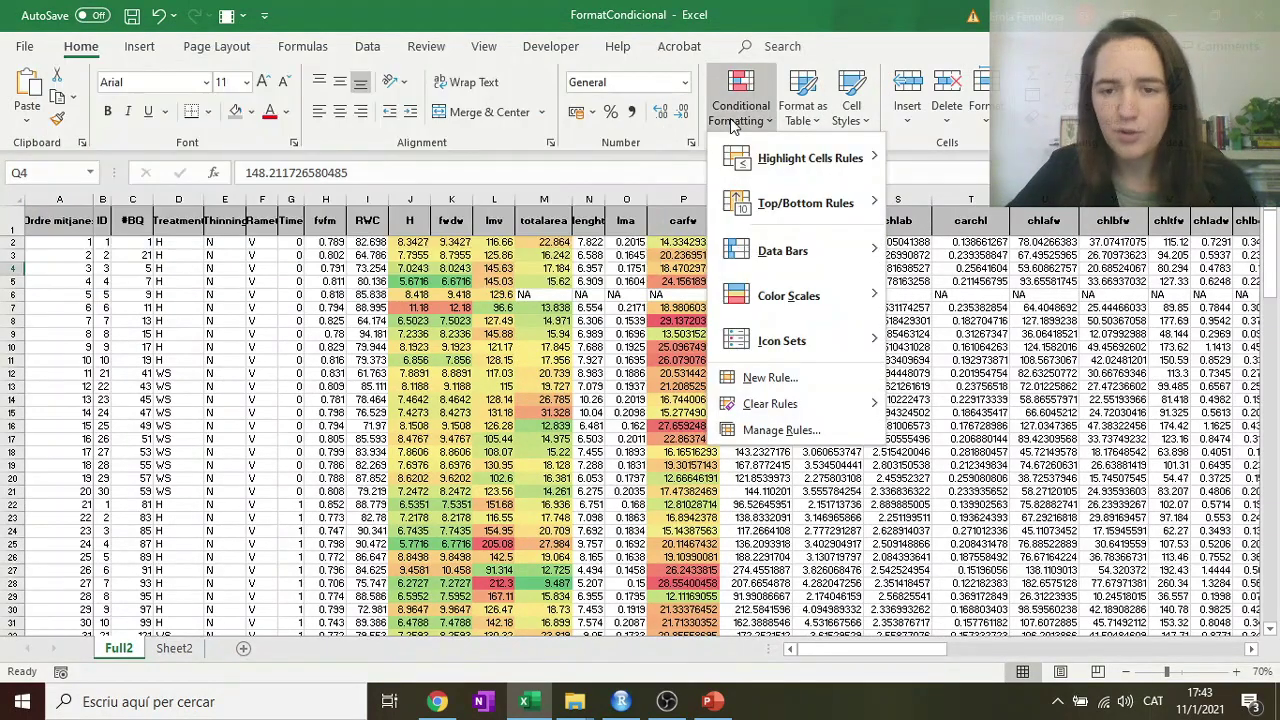
pyautogui.moveTo(762, 165)
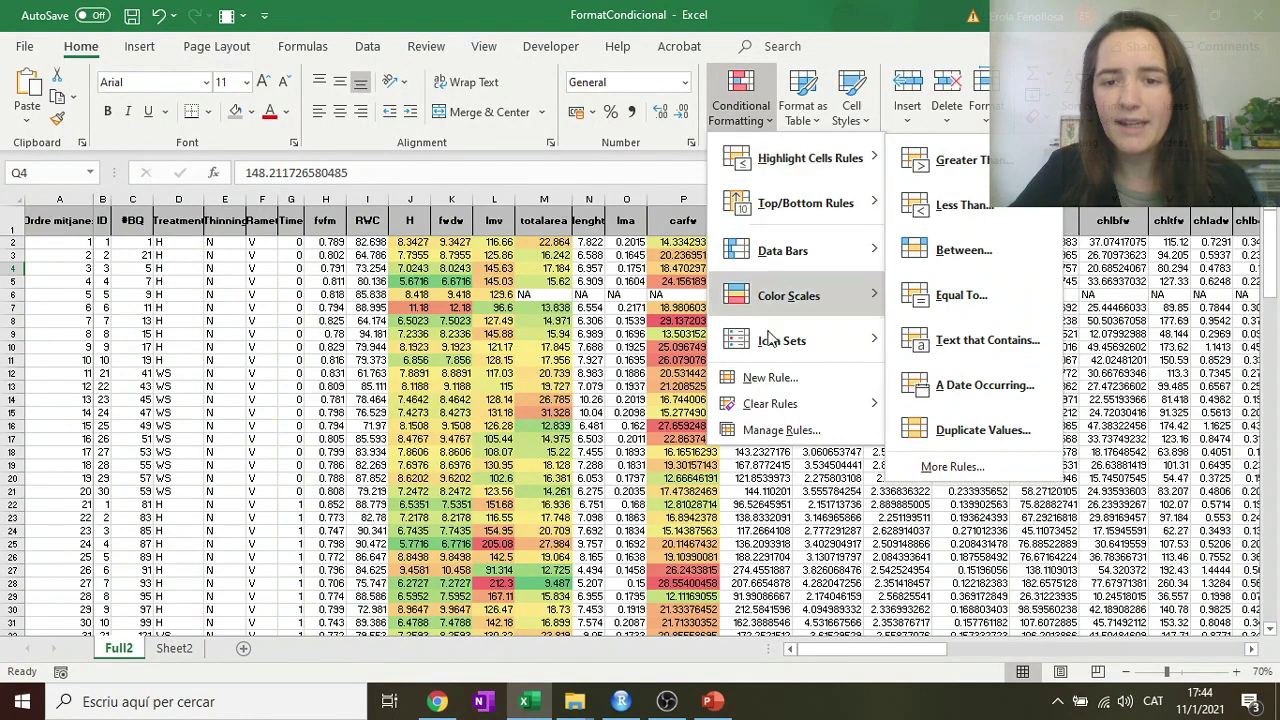
pyautogui.moveTo(795, 305)
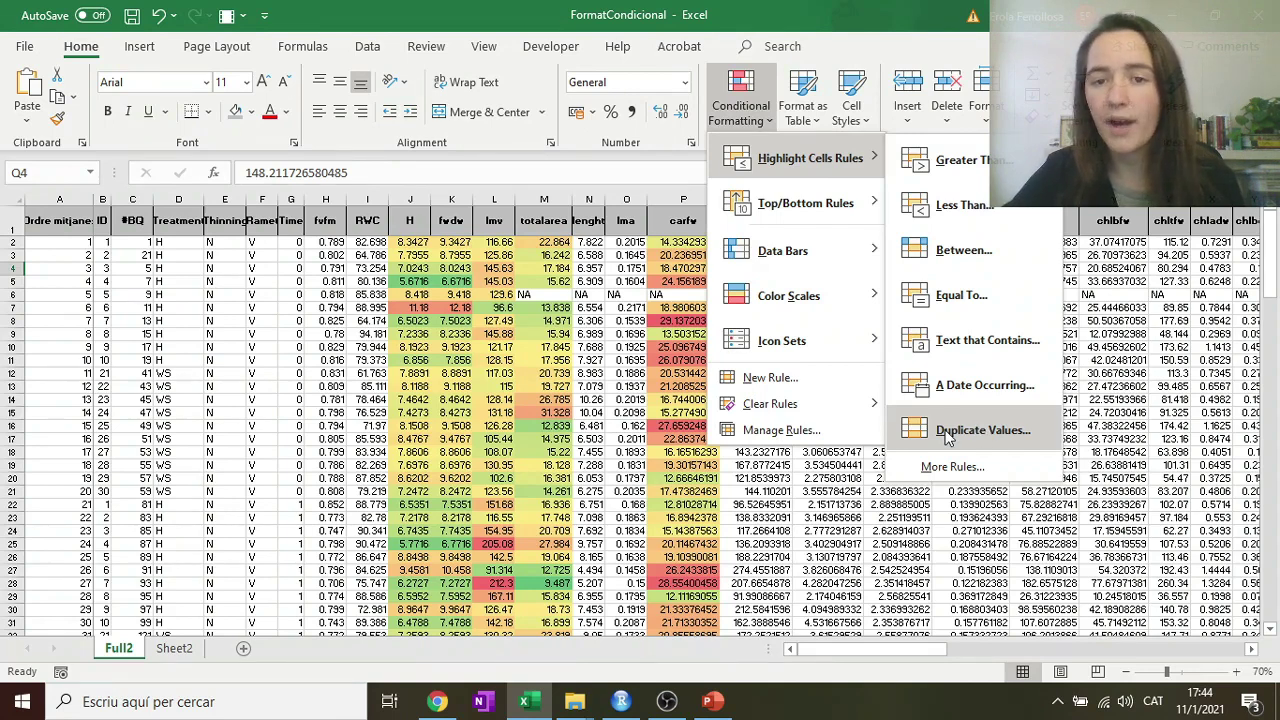
pyautogui.click(632, 418)
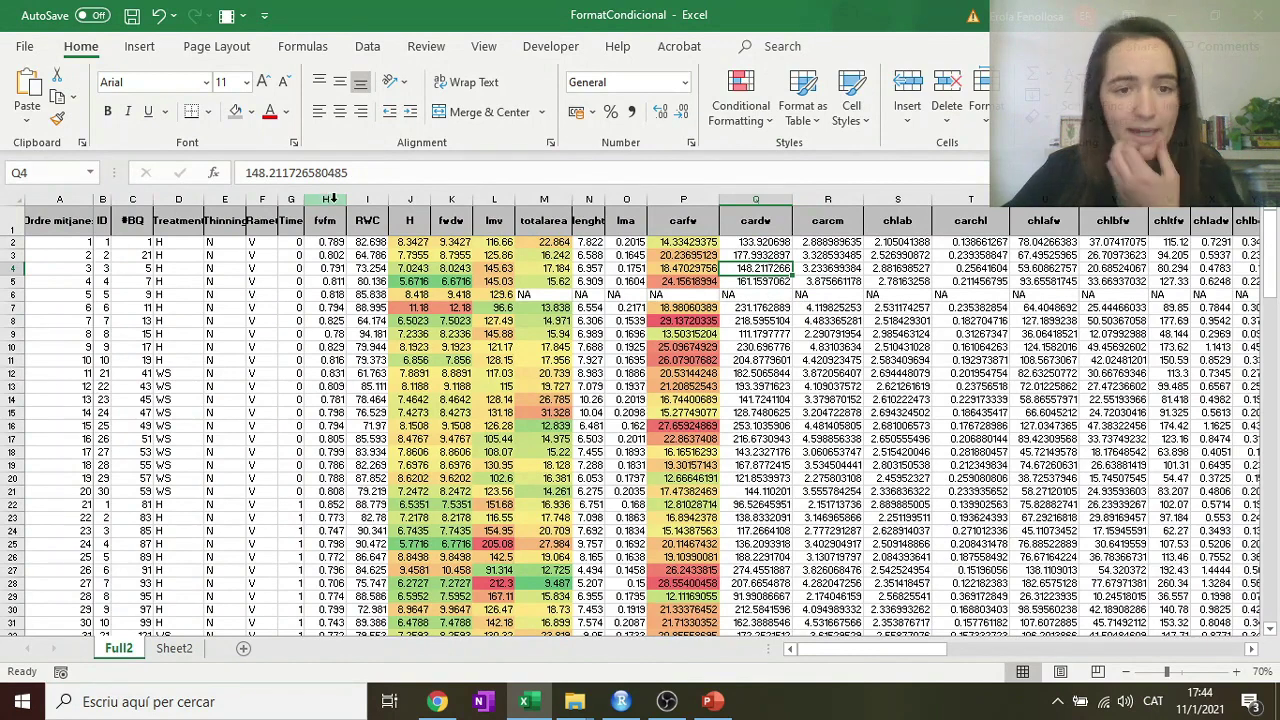
# Step: Highlight duplicate values in column I (RWC) with Red Text and check the whole column for marked cells
pyautogui.click(367, 200)
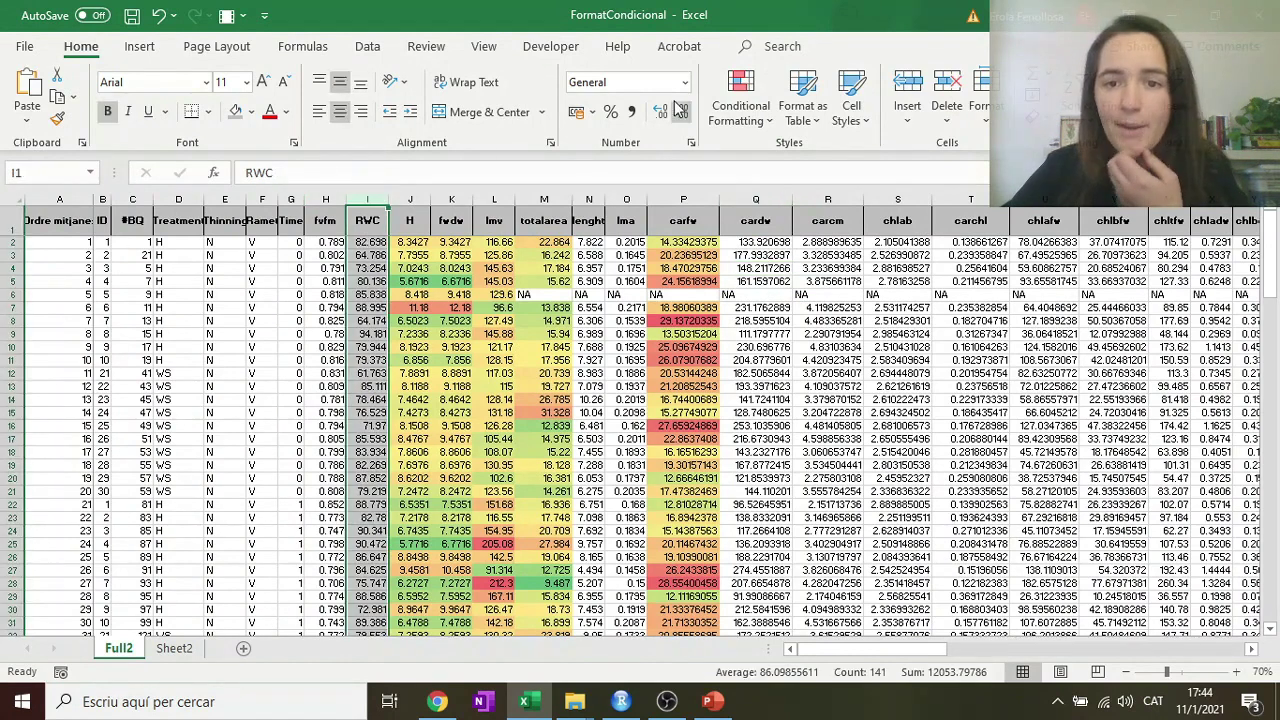
pyautogui.click(727, 93)
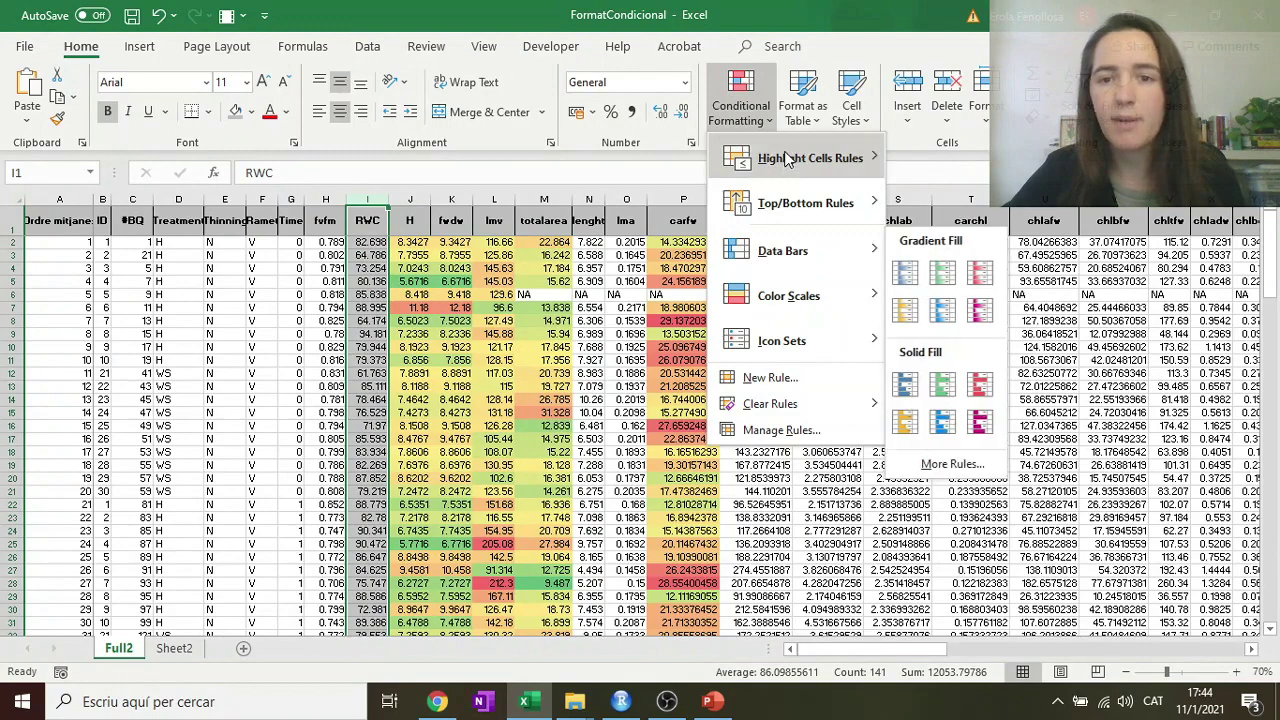
pyautogui.click(985, 431)
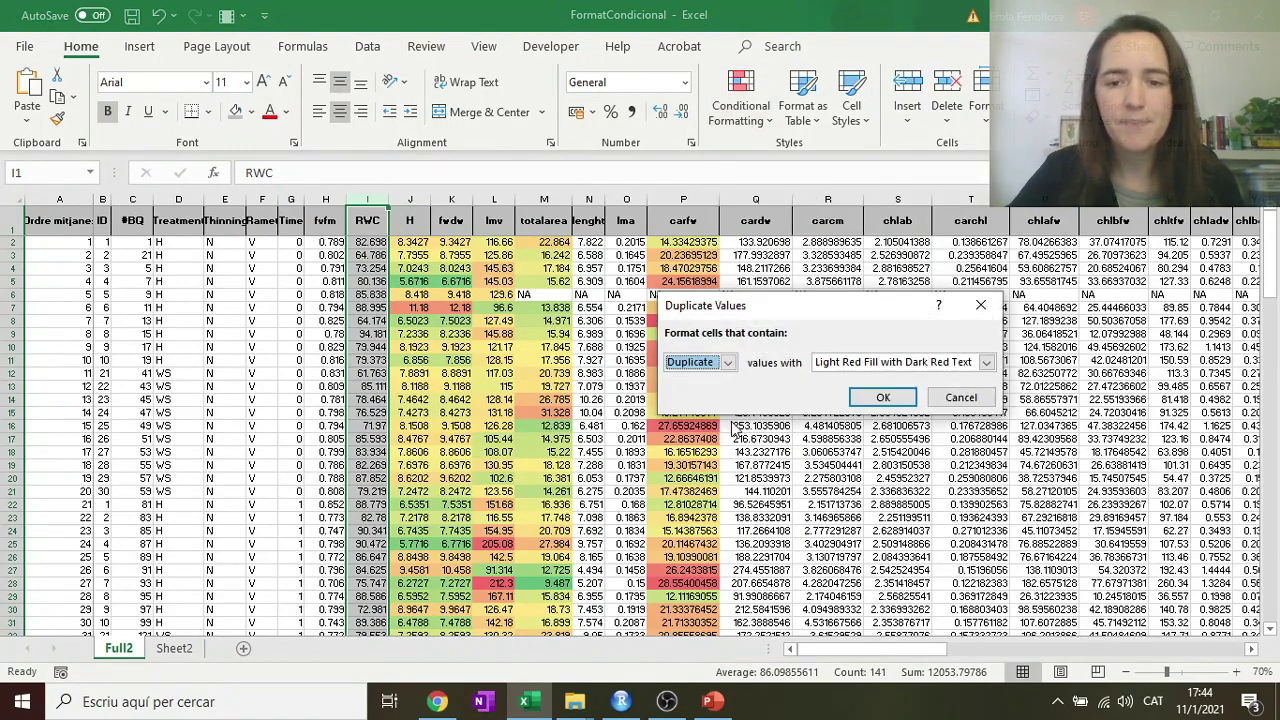
pyautogui.click(986, 362)
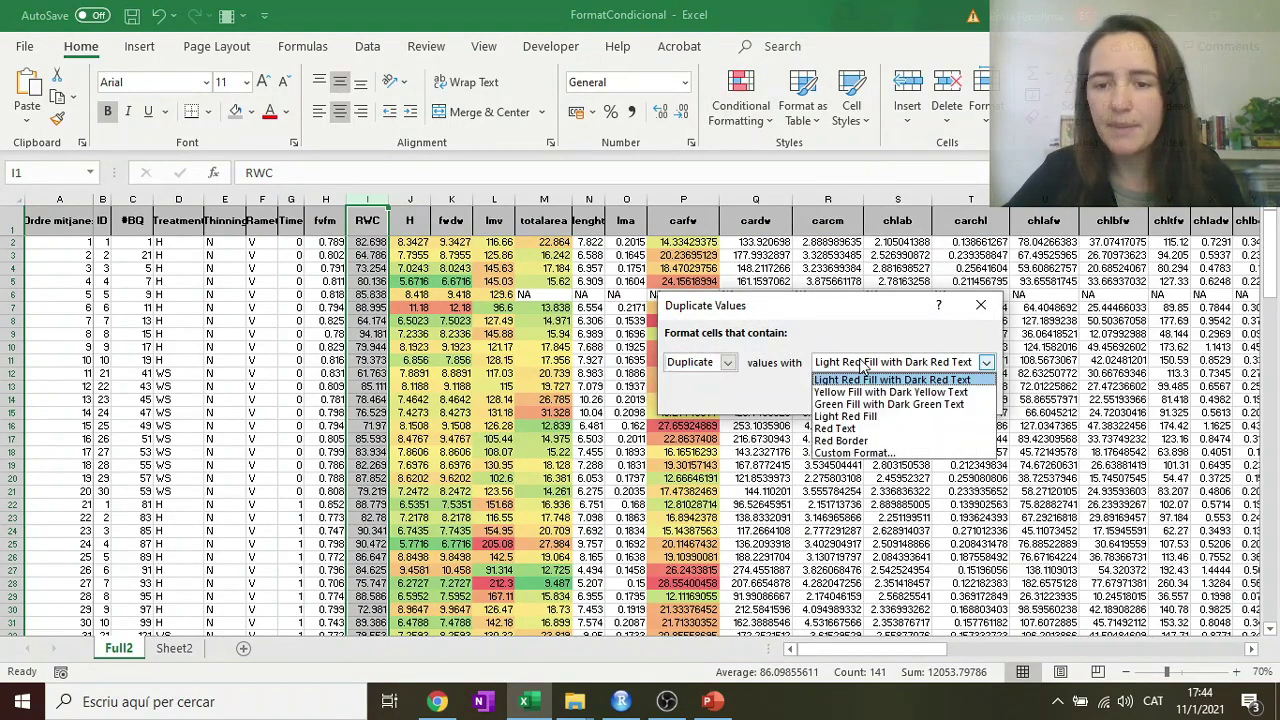
pyautogui.click(868, 430)
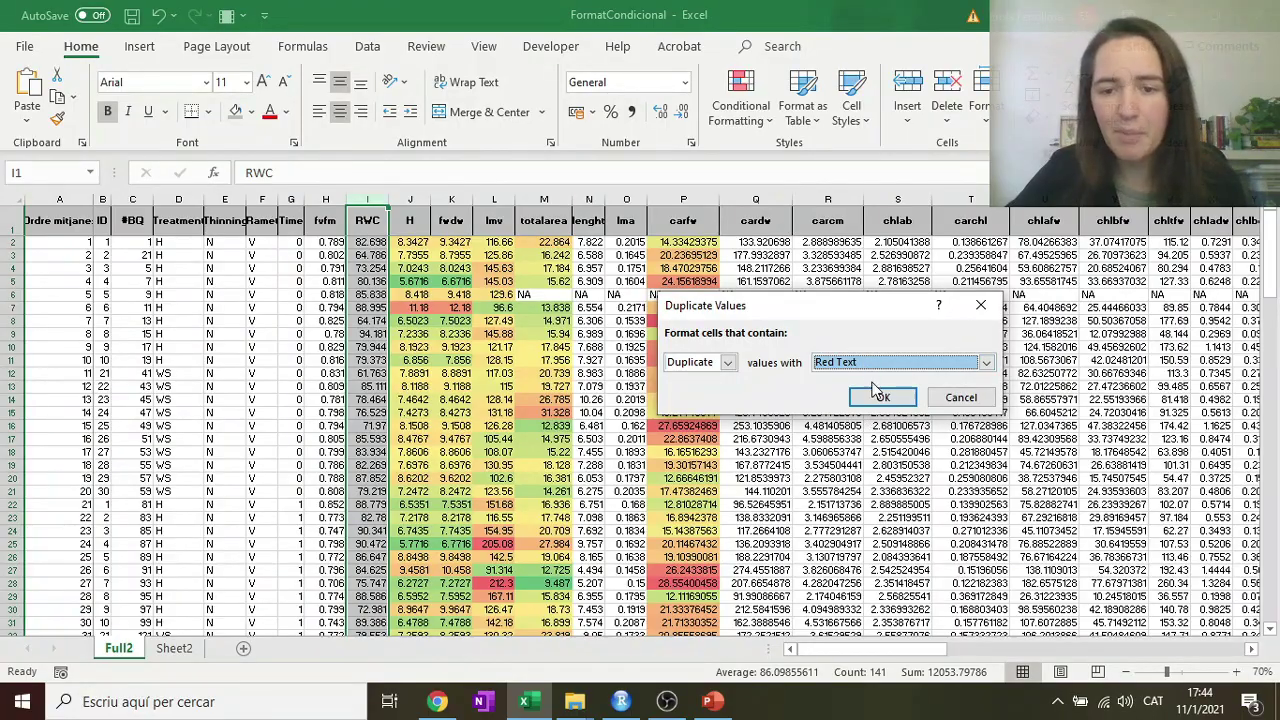
pyautogui.click(871, 391)
pyautogui.scroll(-18, 381, 385)
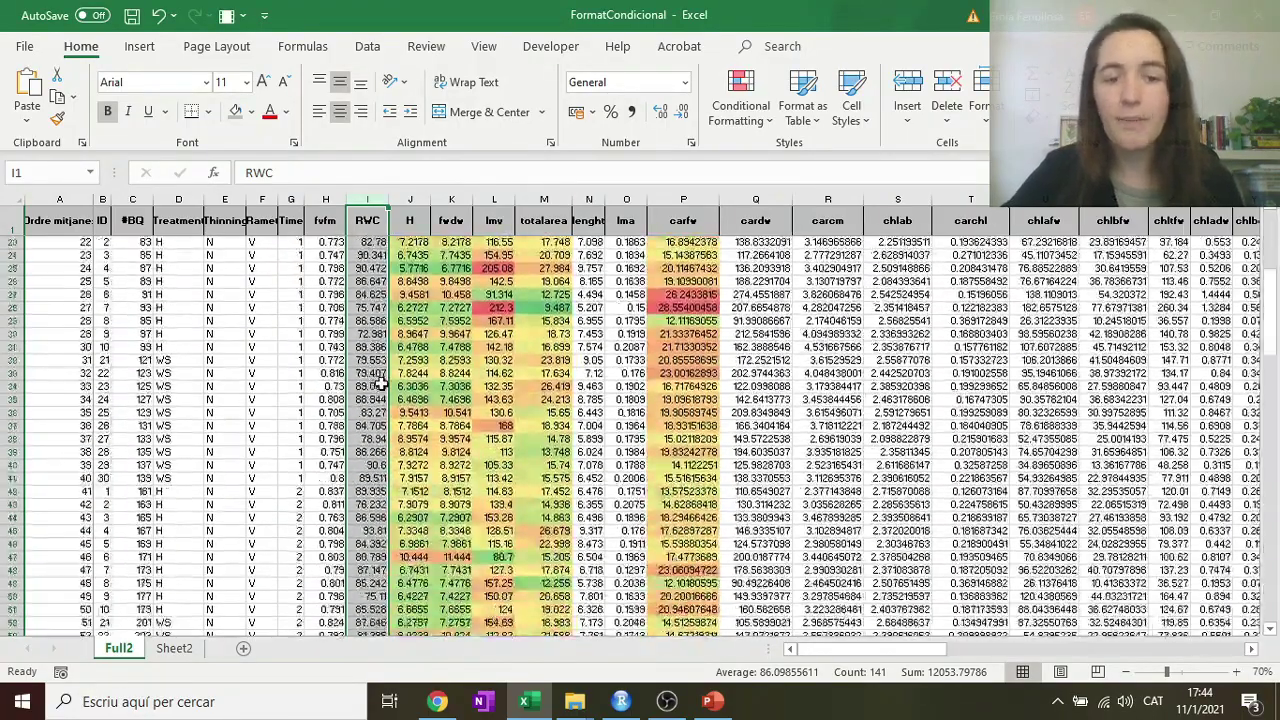
pyautogui.scroll(-20, 381, 385)
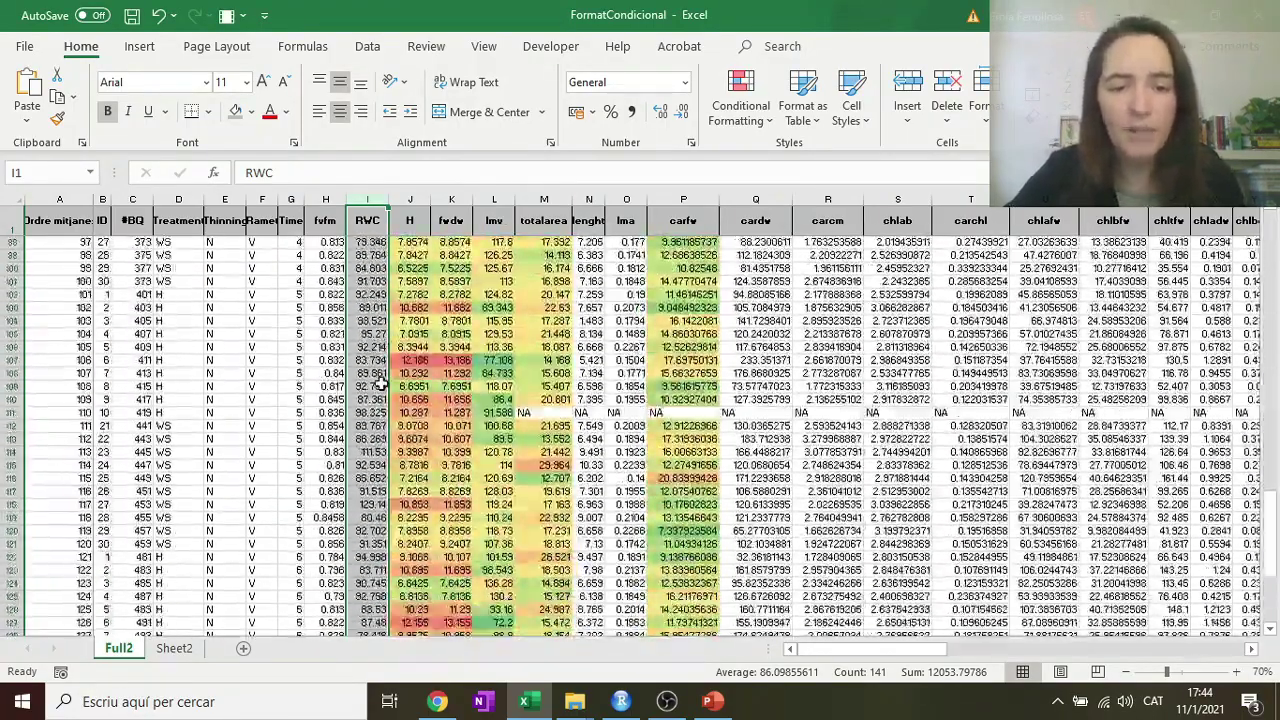
pyautogui.scroll(20, 378, 383)
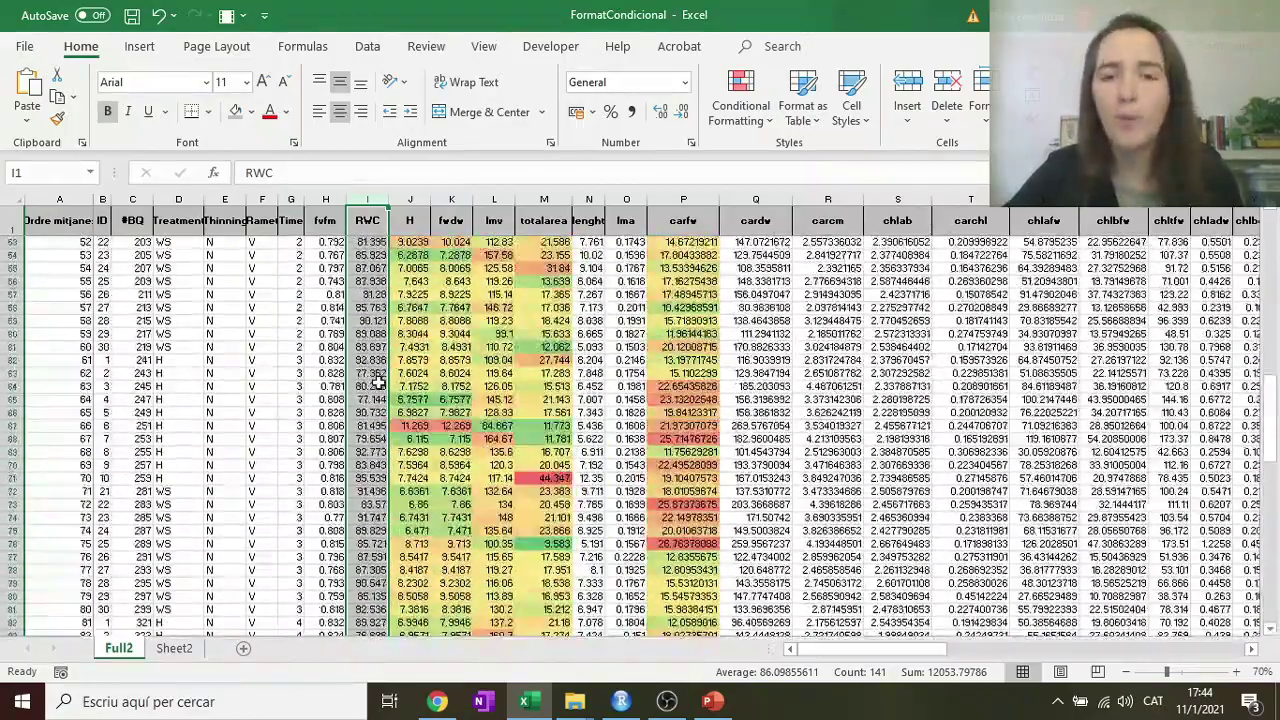
pyautogui.scroll(2, 378, 383)
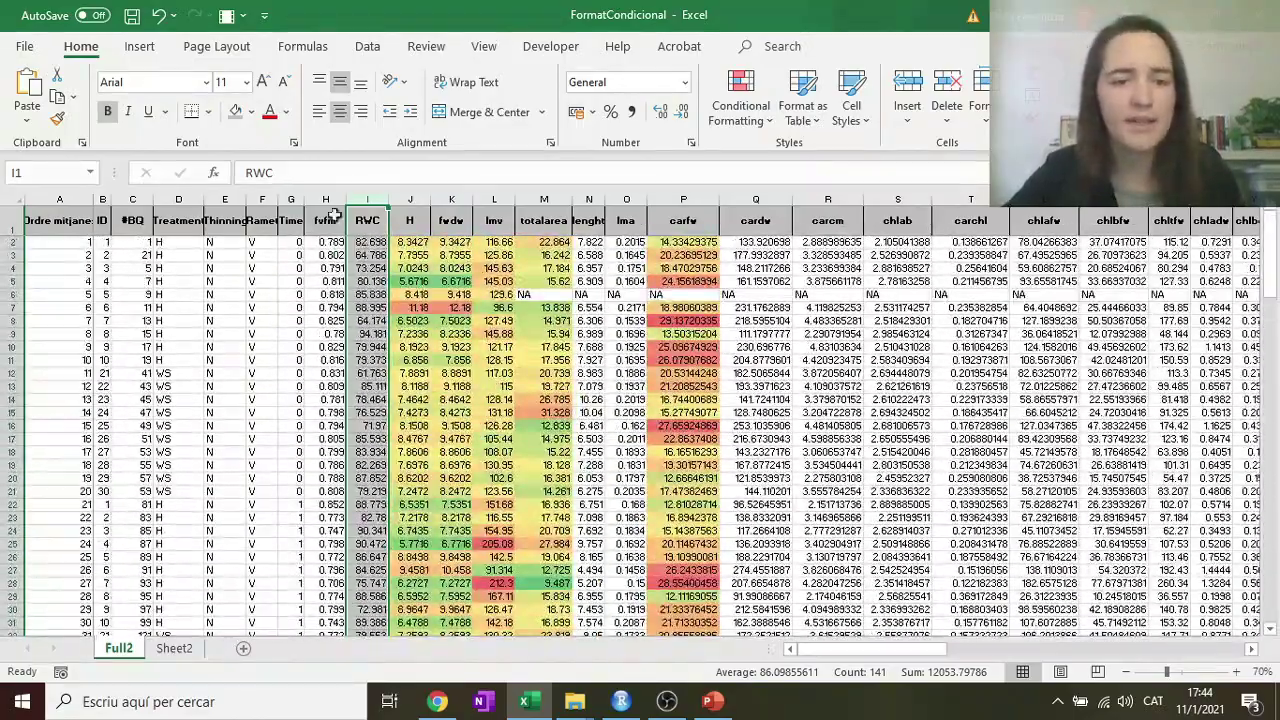
# Step: Widen column G (Time) slightly and highlight its duplicate values with Green Fill with Dark Green Text
pyautogui.click(289, 199)
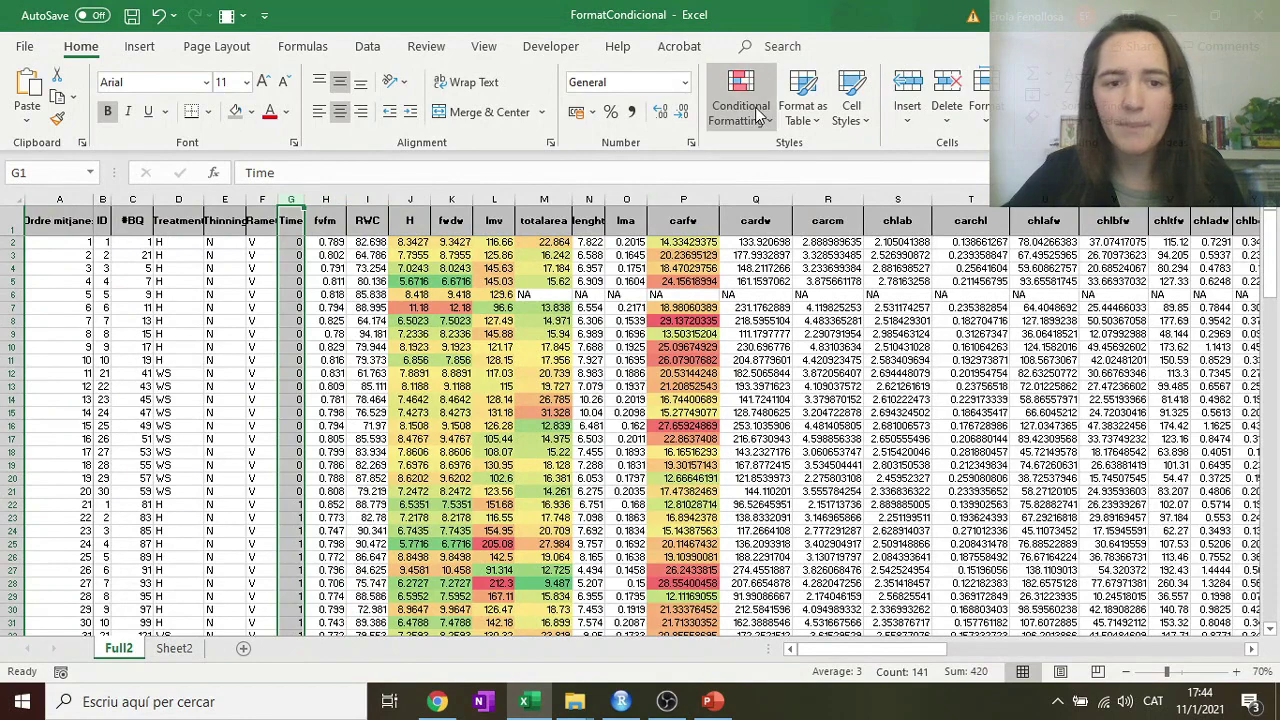
pyautogui.moveTo(305, 200); pyautogui.dragTo(313, 200)
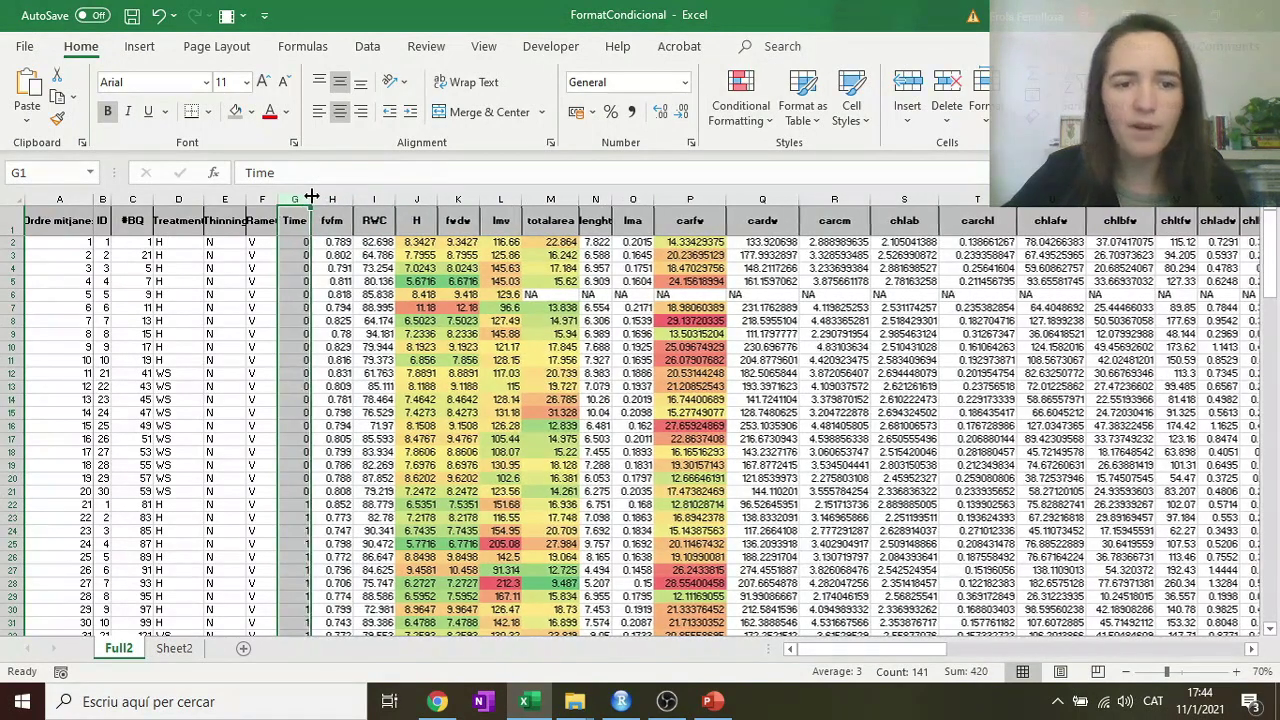
pyautogui.click(752, 106)
pyautogui.moveTo(792, 168)
pyautogui.click(966, 432)
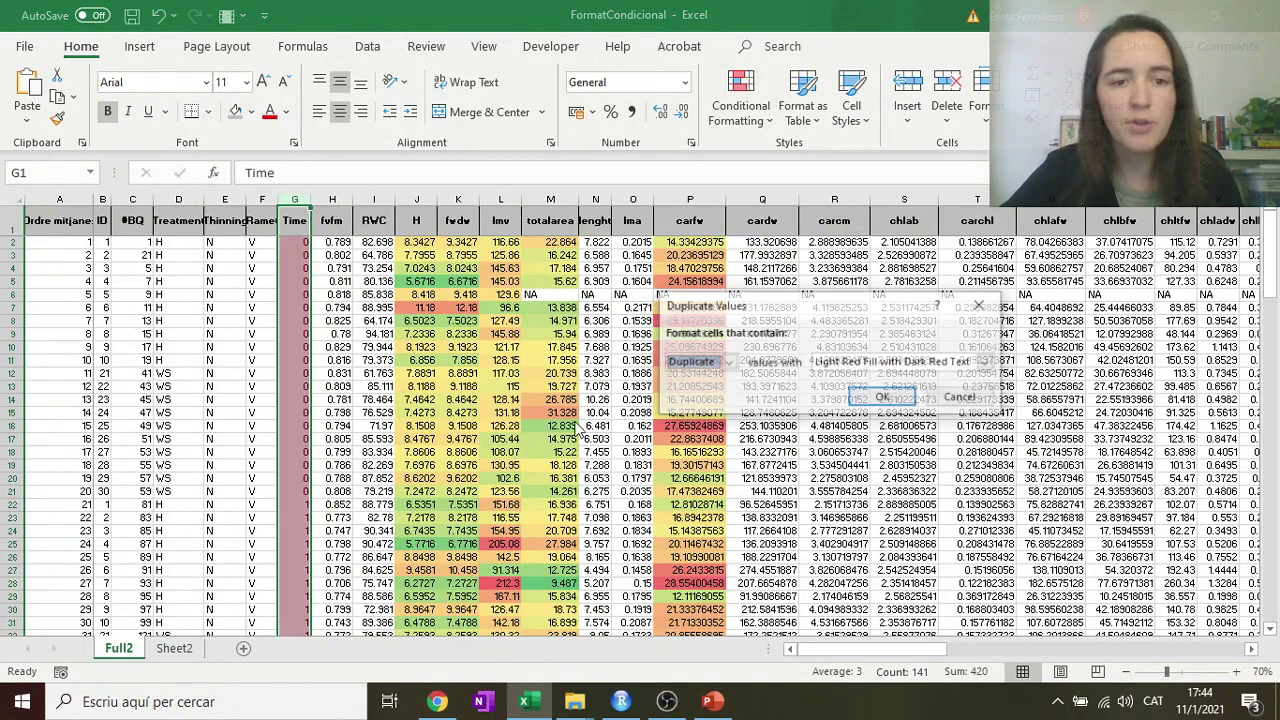
pyautogui.click(915, 363)
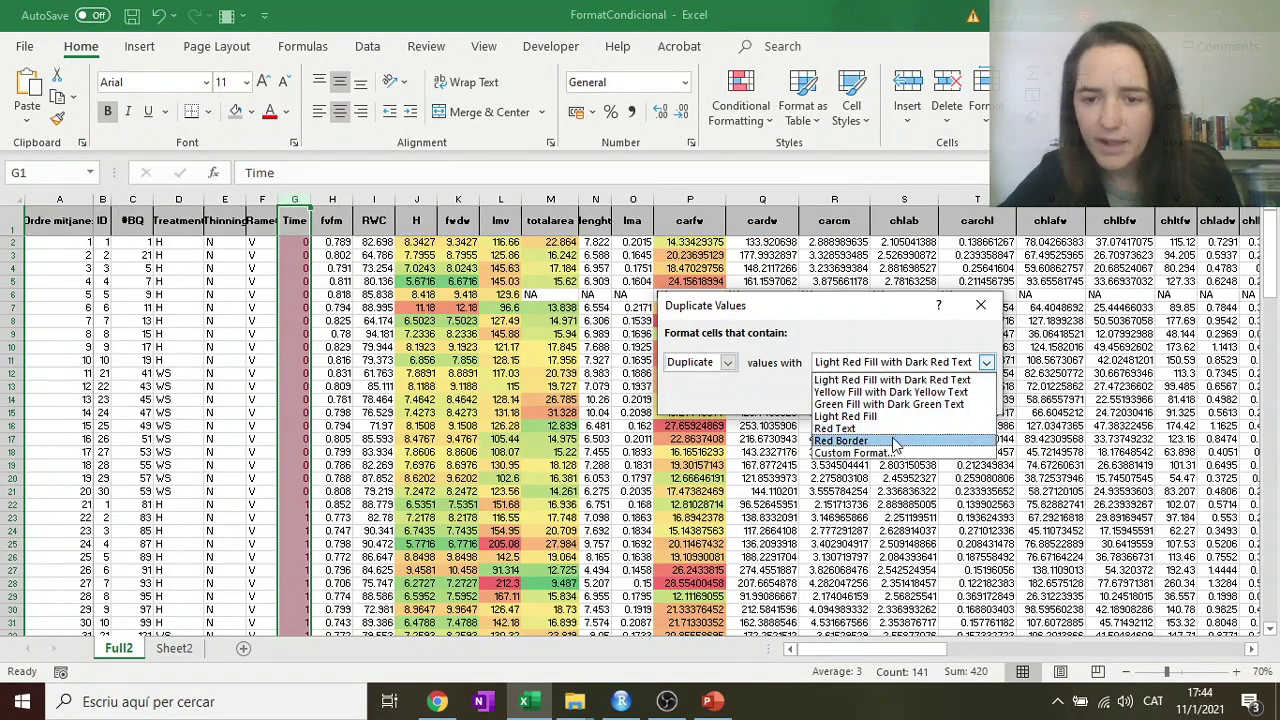
pyautogui.click(895, 441)
pyautogui.click(870, 363)
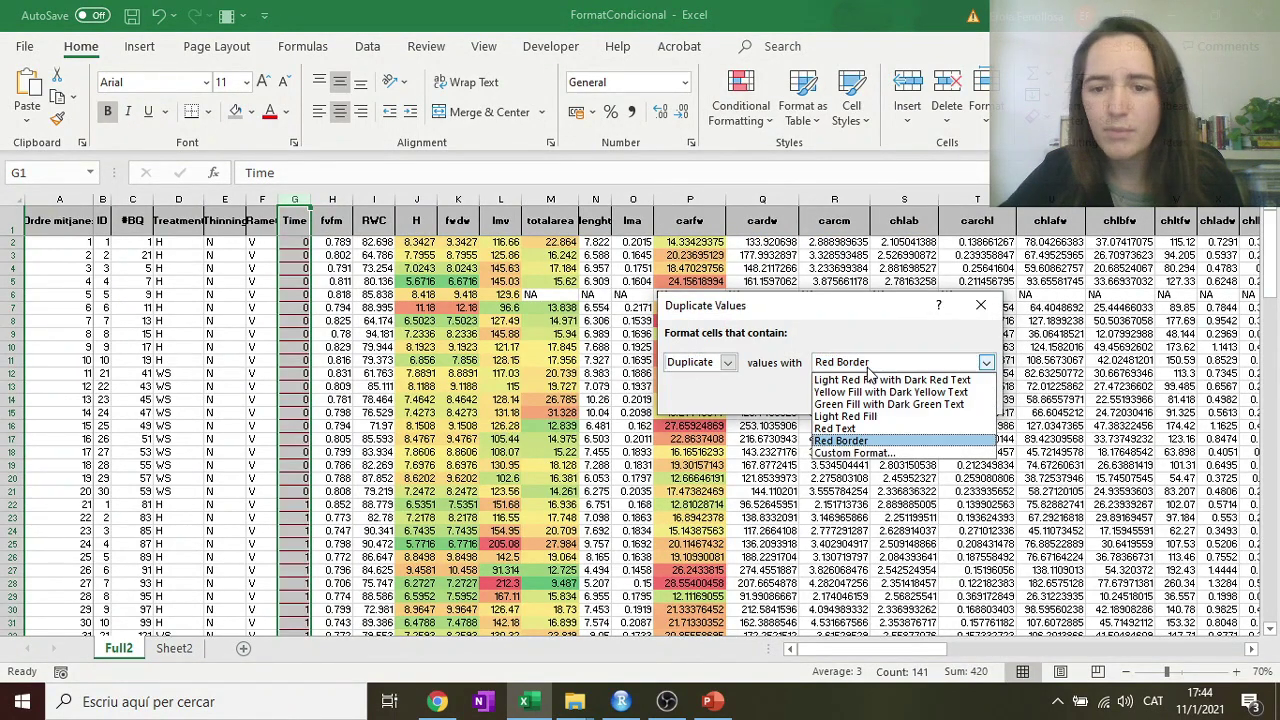
pyautogui.click(875, 403)
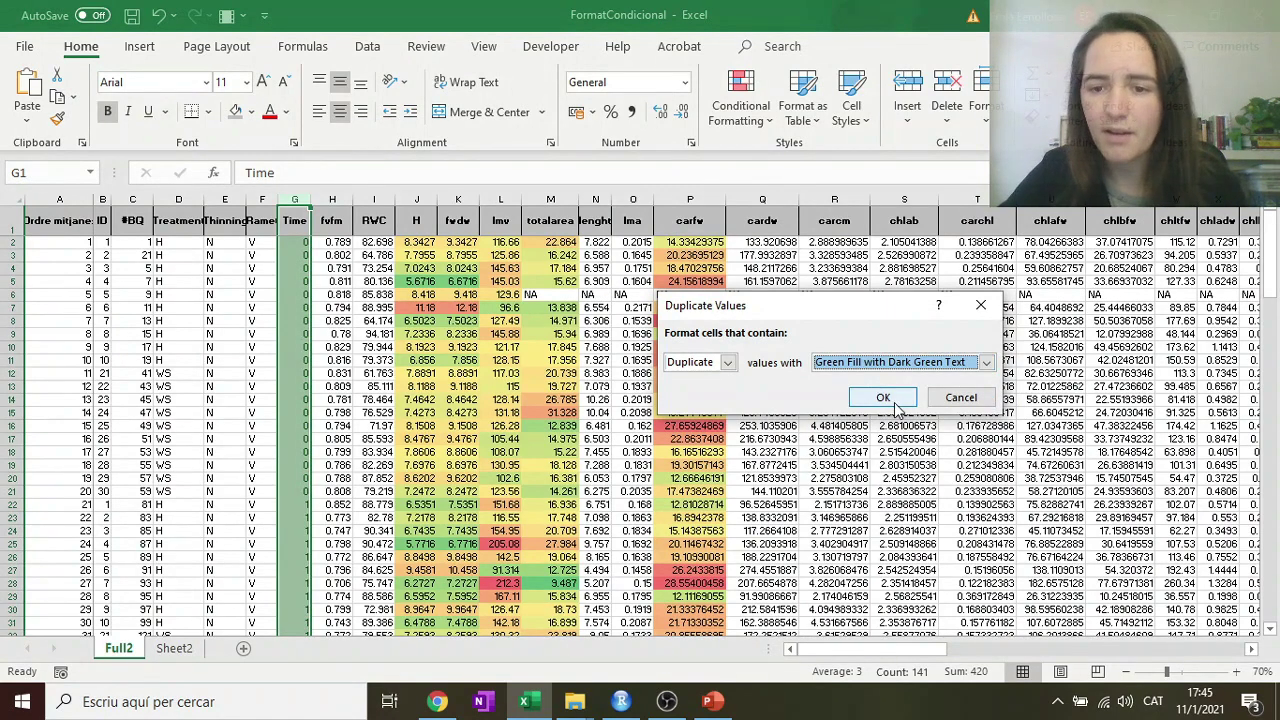
pyautogui.click(884, 398)
pyautogui.click(500, 373)
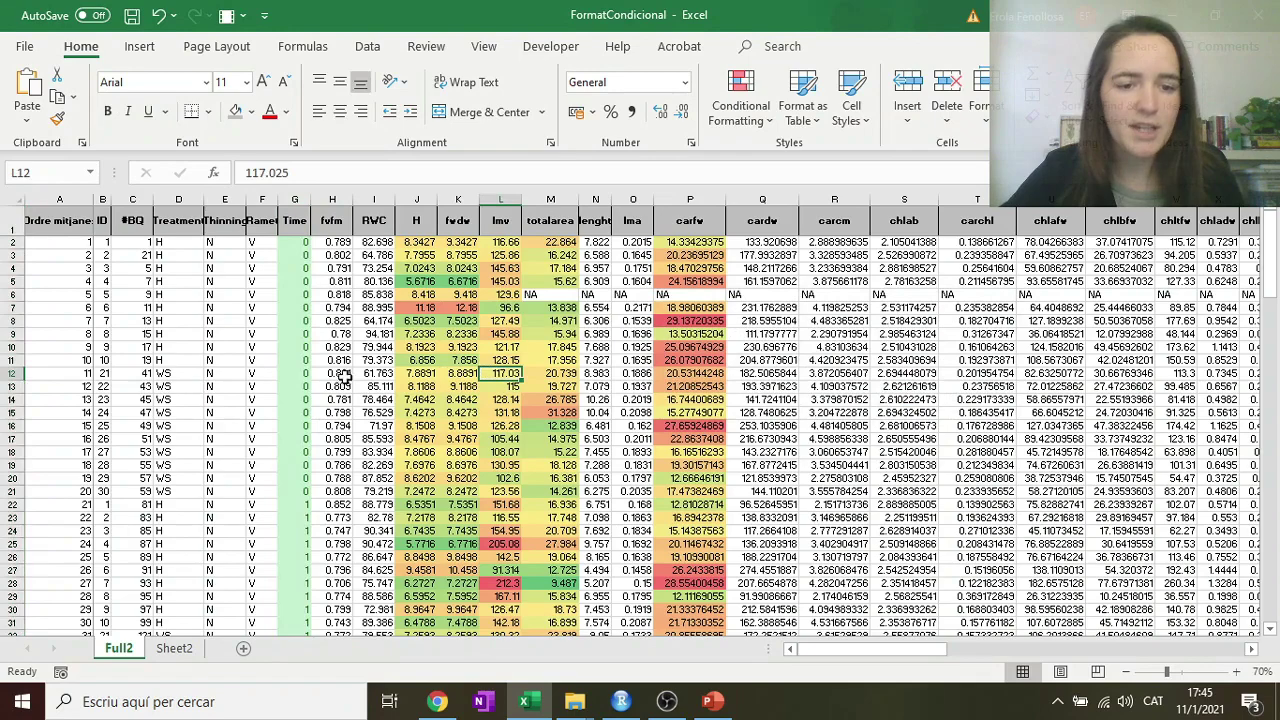
# Step: Select the time 0 cells G2:G21 and examine the duplicate highlighting down the rest of the Time column
pyautogui.moveTo(296, 243); pyautogui.dragTo(296, 488)
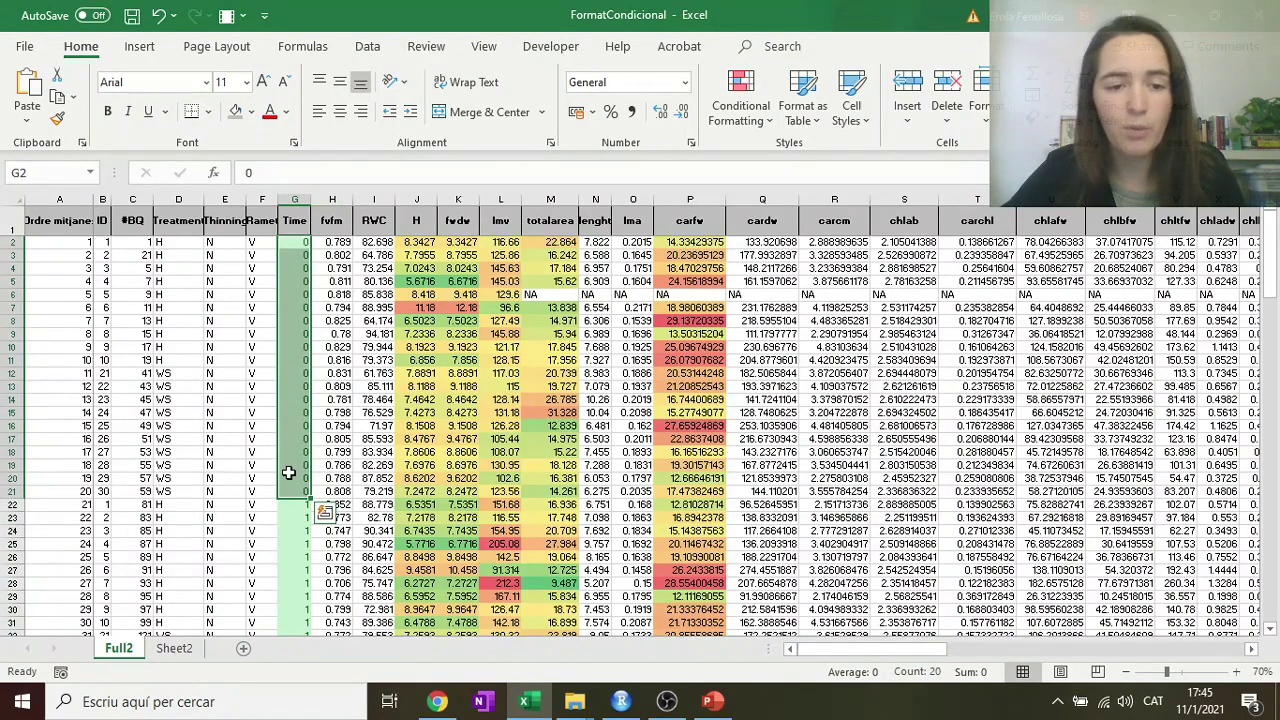
pyautogui.scroll(-20, 288, 473)
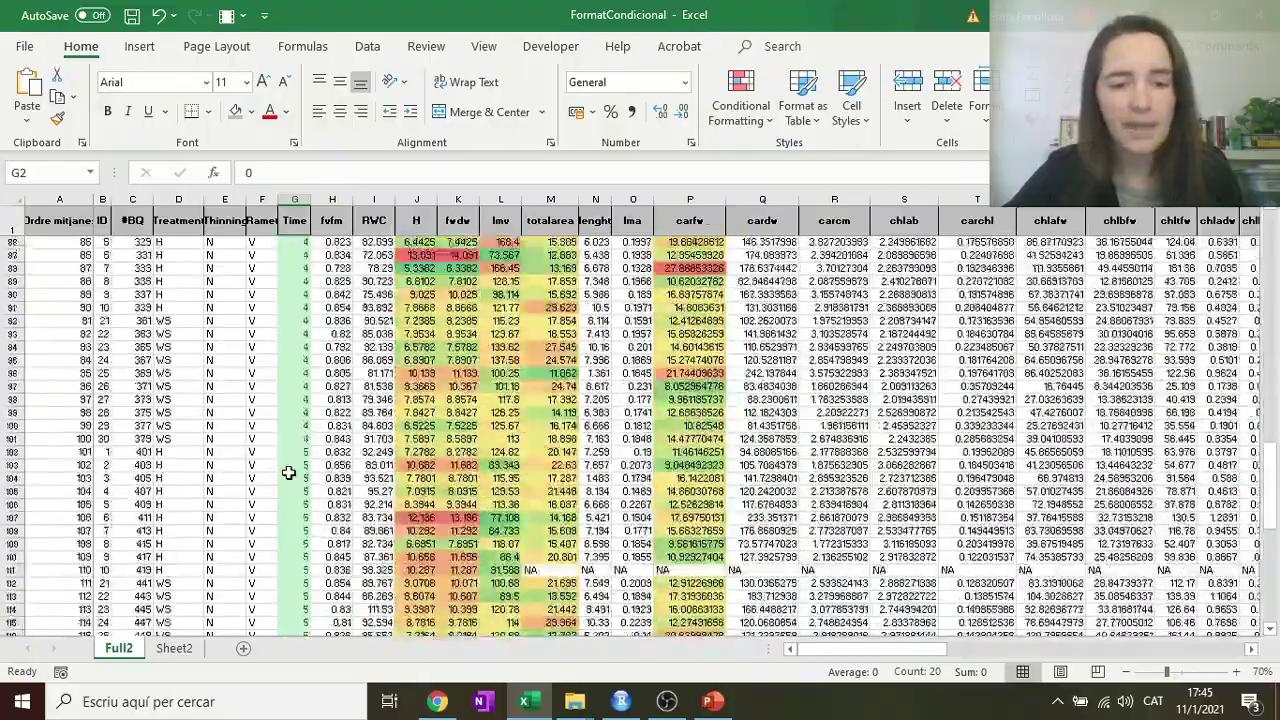
pyautogui.scroll(3, 288, 473)
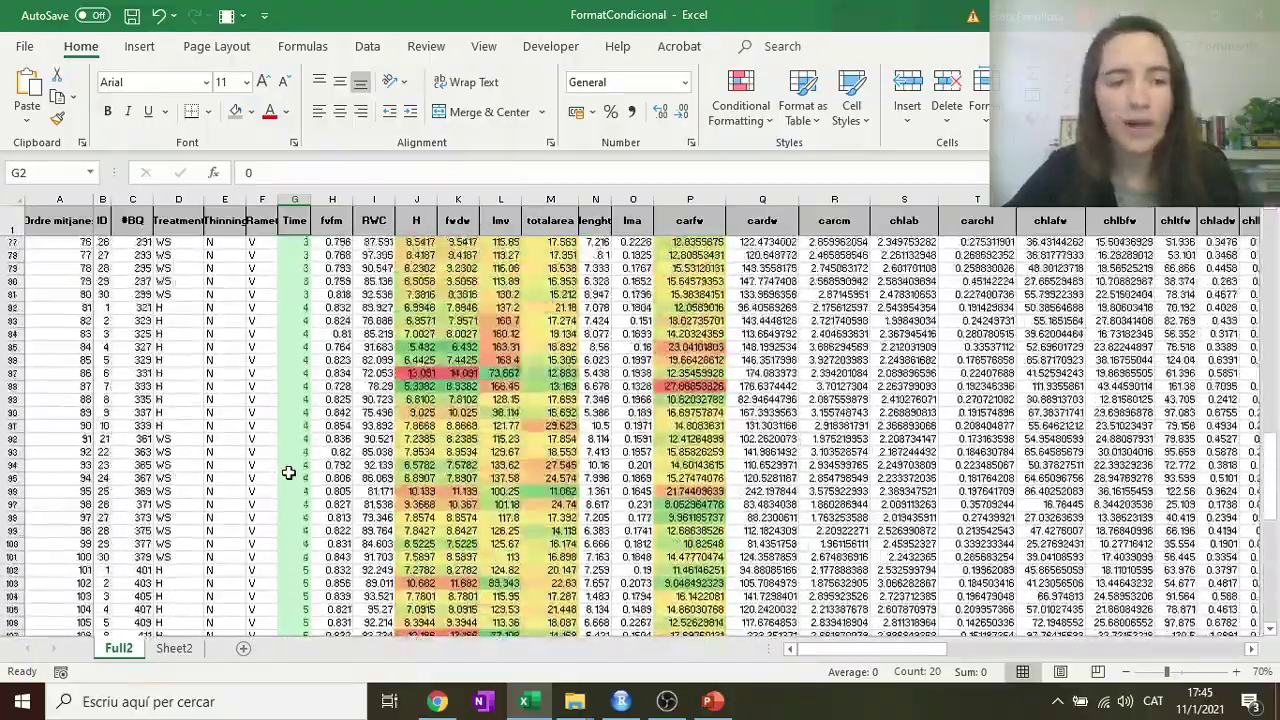
pyautogui.scroll(20, 288, 473)
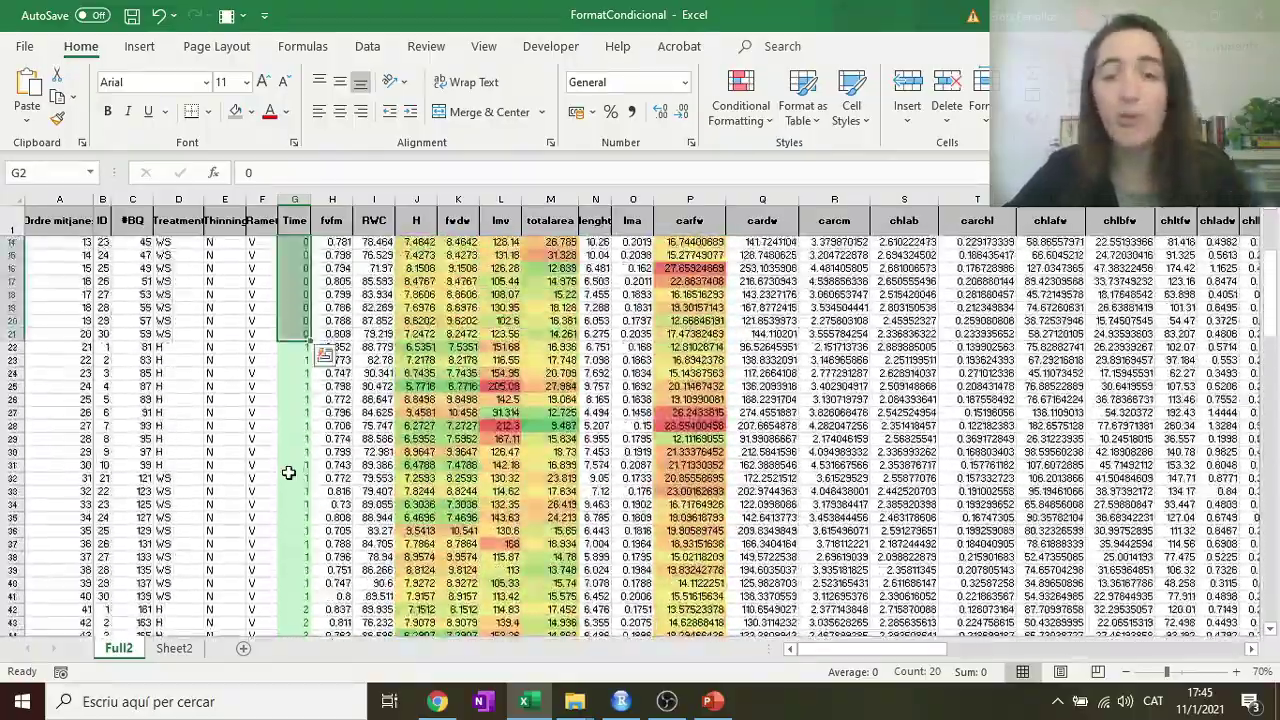
# Step: Look through the conditional formatting categories, including the data bar styles and the rules for highlighting cells
pyautogui.scroll(4, 288, 473)
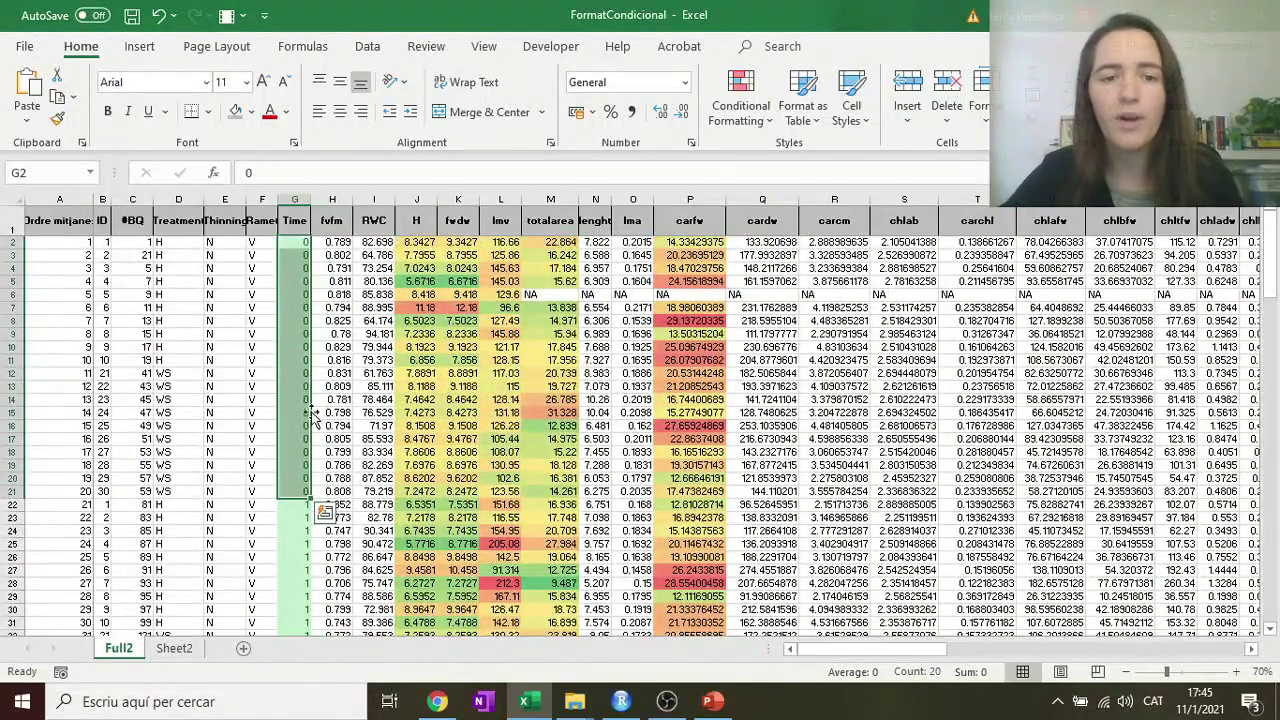
pyautogui.click(320, 271)
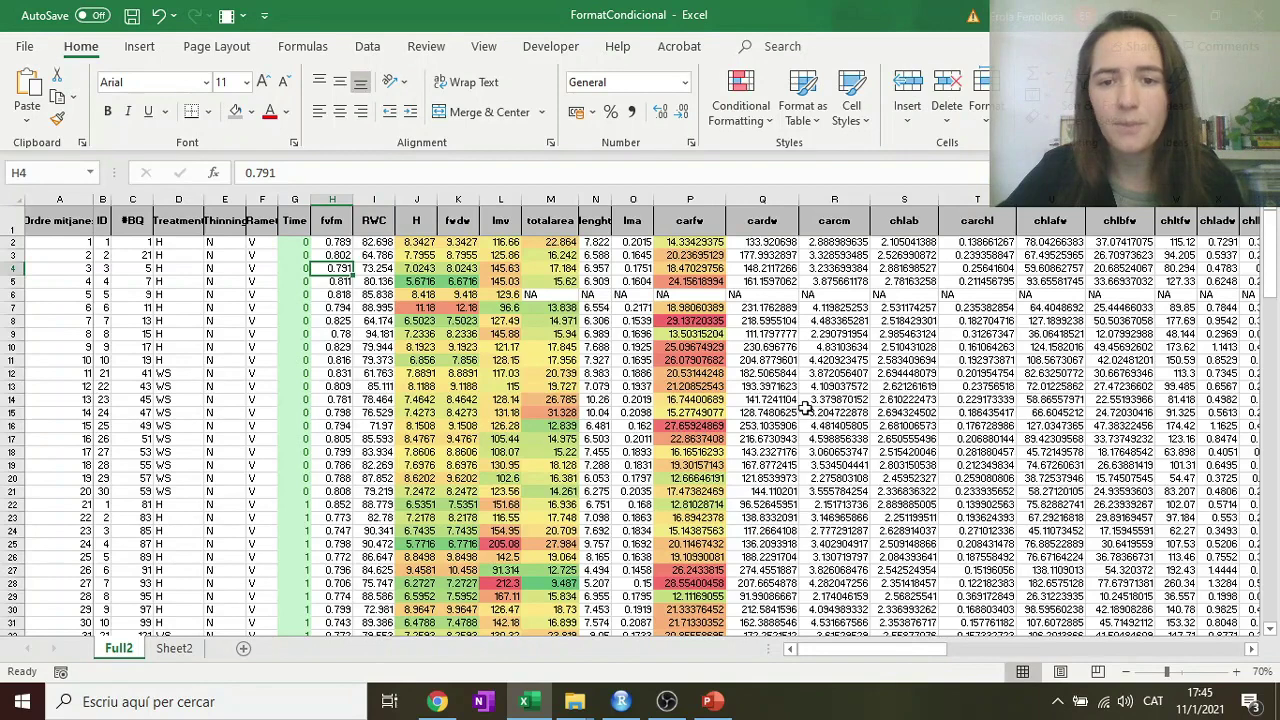
pyautogui.click(750, 374)
pyautogui.click(745, 112)
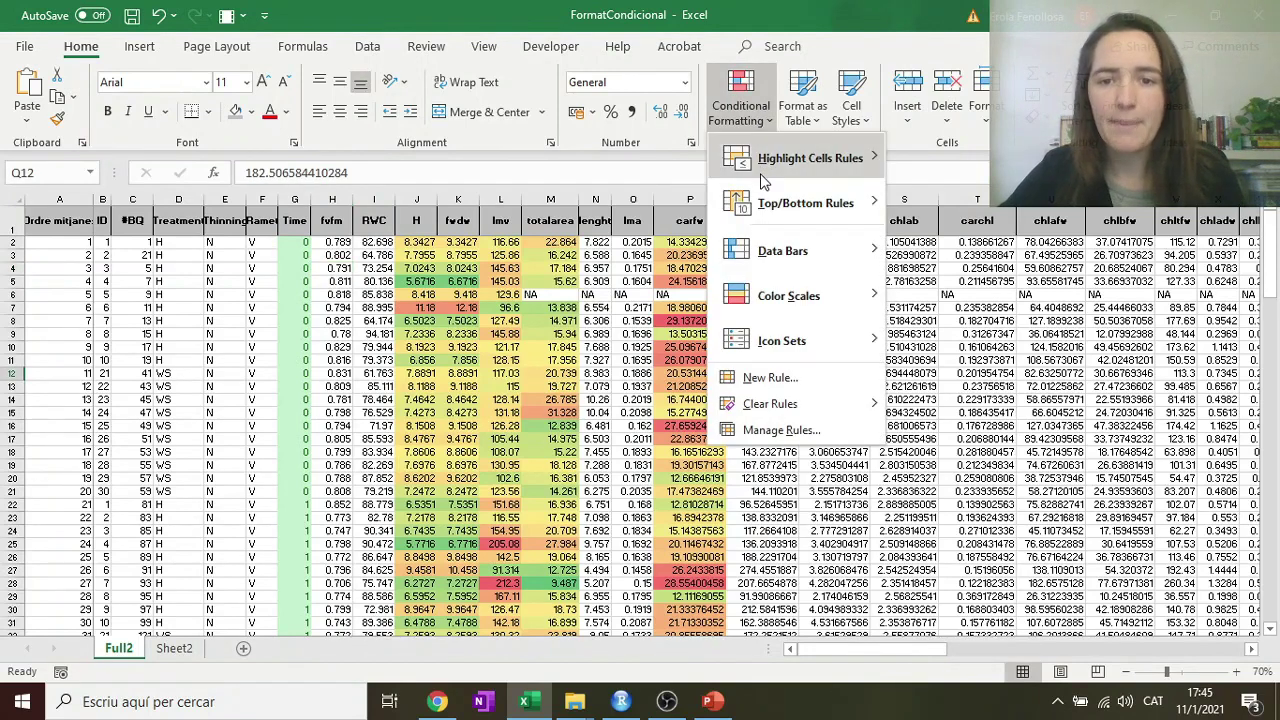
pyautogui.moveTo(763, 180)
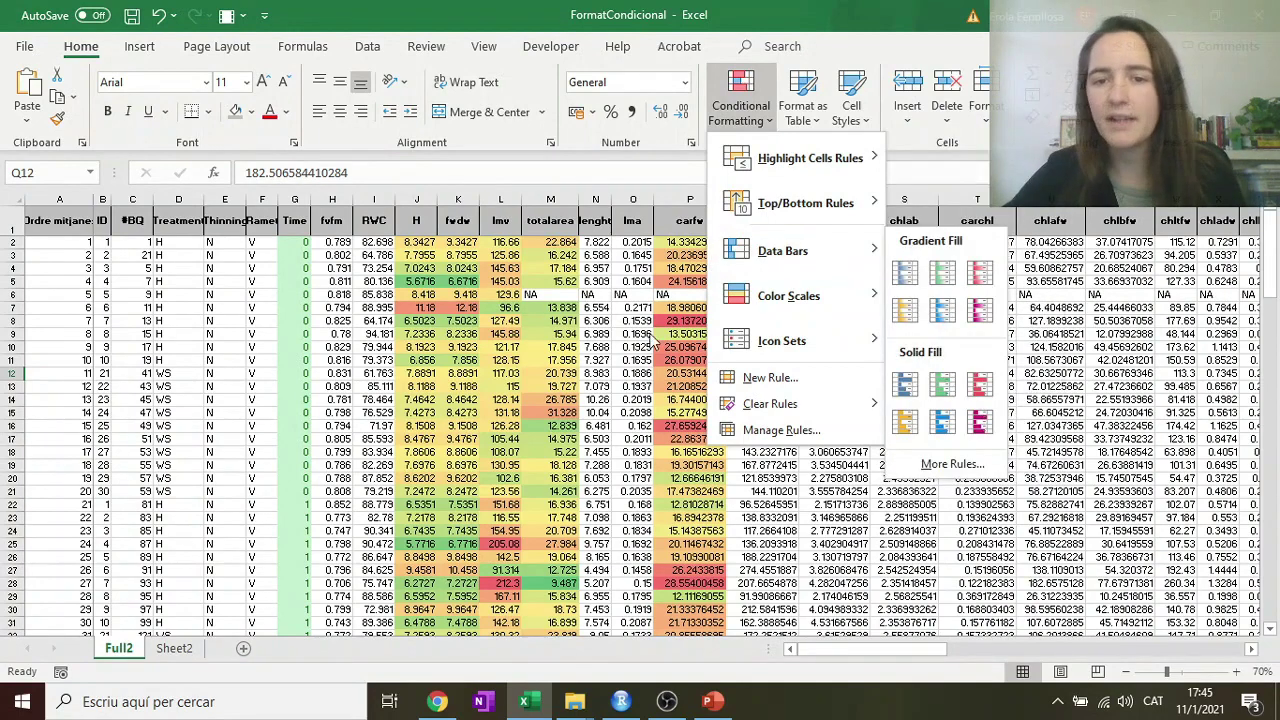
pyautogui.moveTo(802, 166)
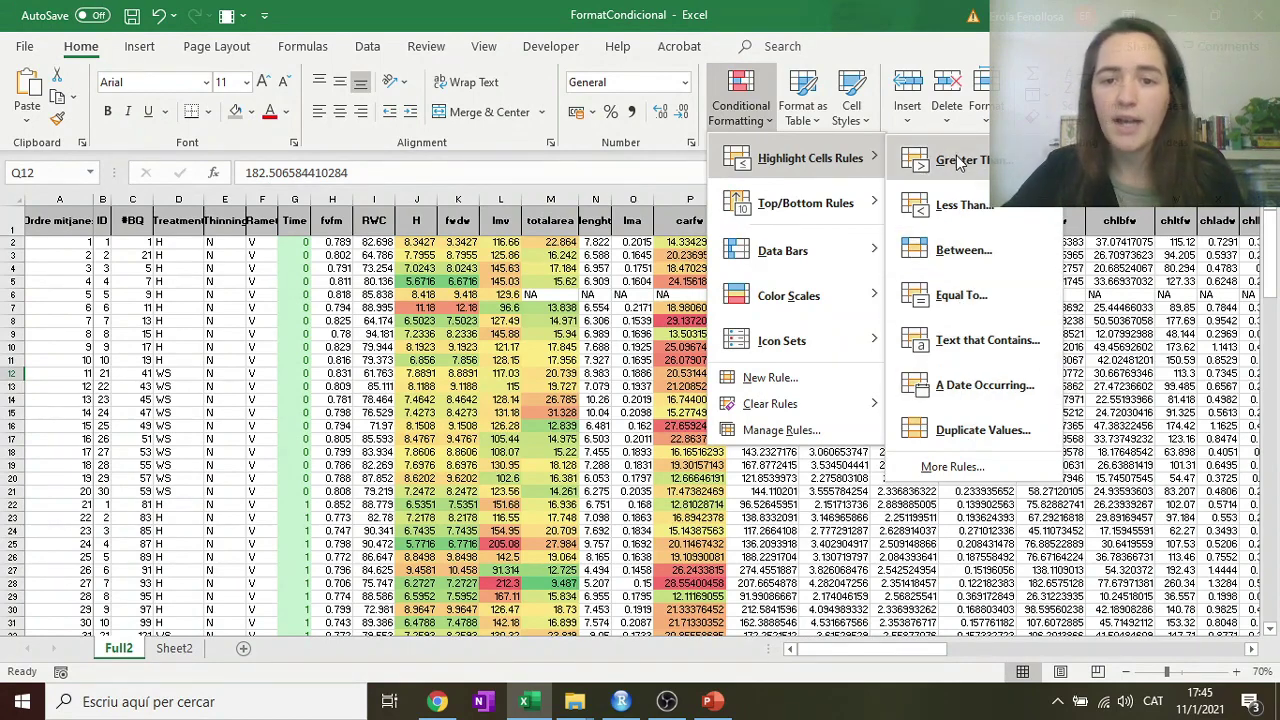
pyautogui.click(494, 320)
# Step: Preview a Greater Than highlighting rule on column R (carcm), check the available preset formats, and leave without applying it
pyautogui.click(834, 198)
pyautogui.click(740, 105)
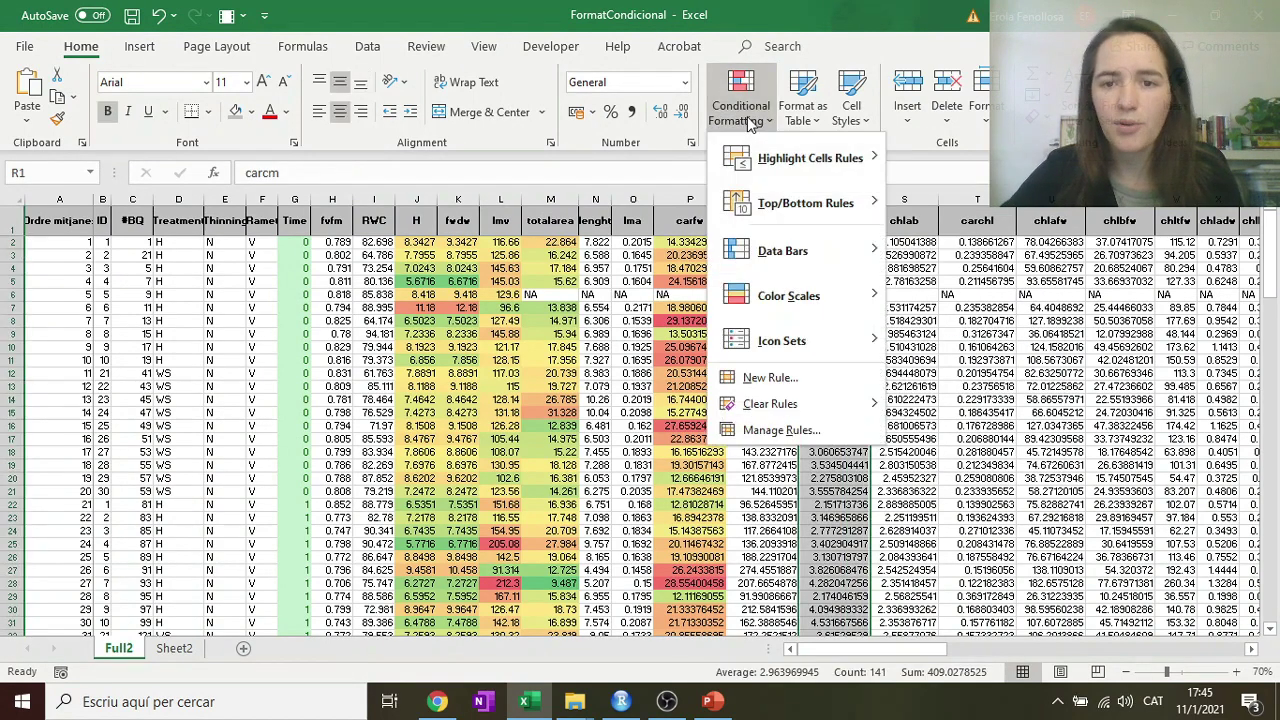
pyautogui.click(952, 165)
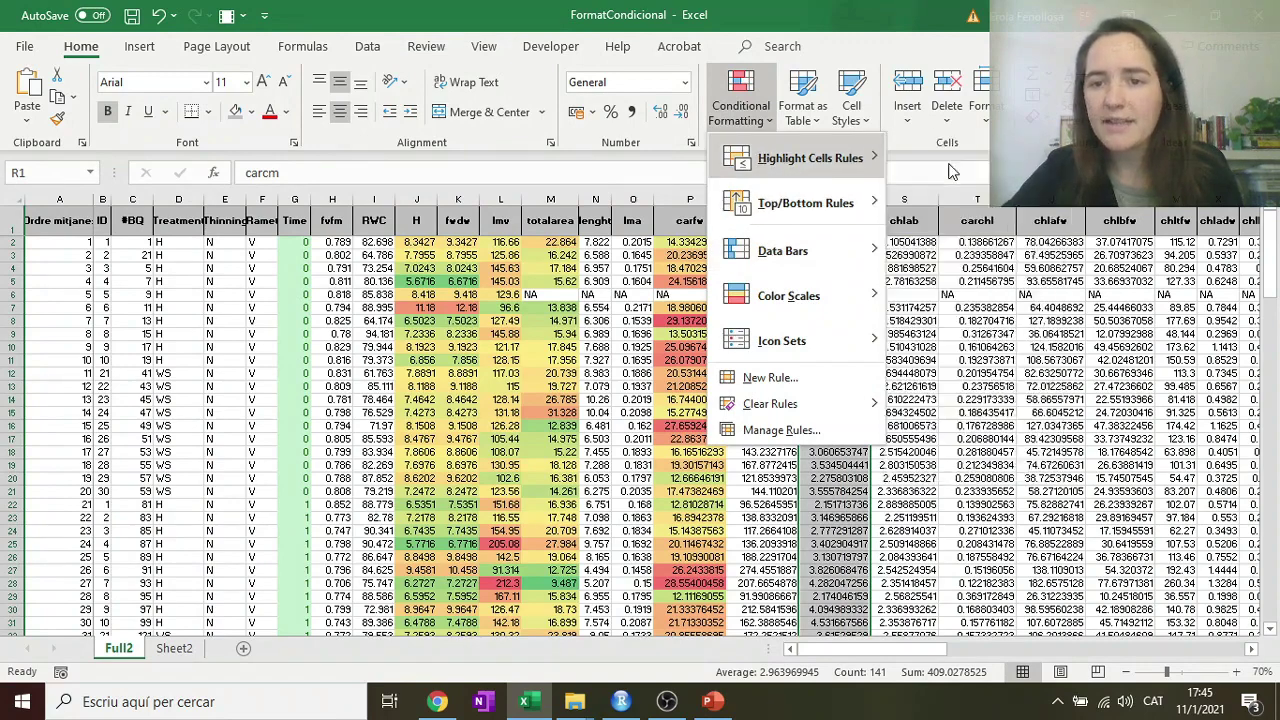
pyautogui.moveTo(884, 333); pyautogui.dragTo(819, 317)
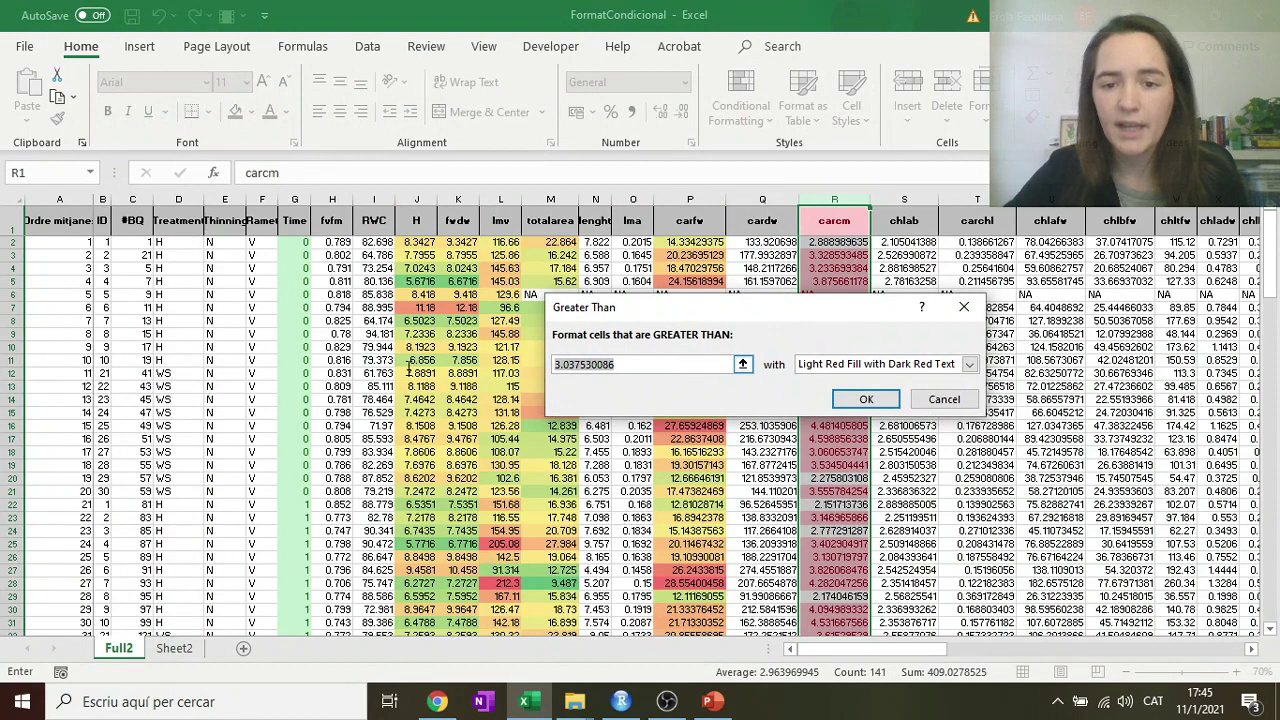
pyautogui.click(873, 369)
pyautogui.click(873, 369)
pyautogui.click(873, 369)
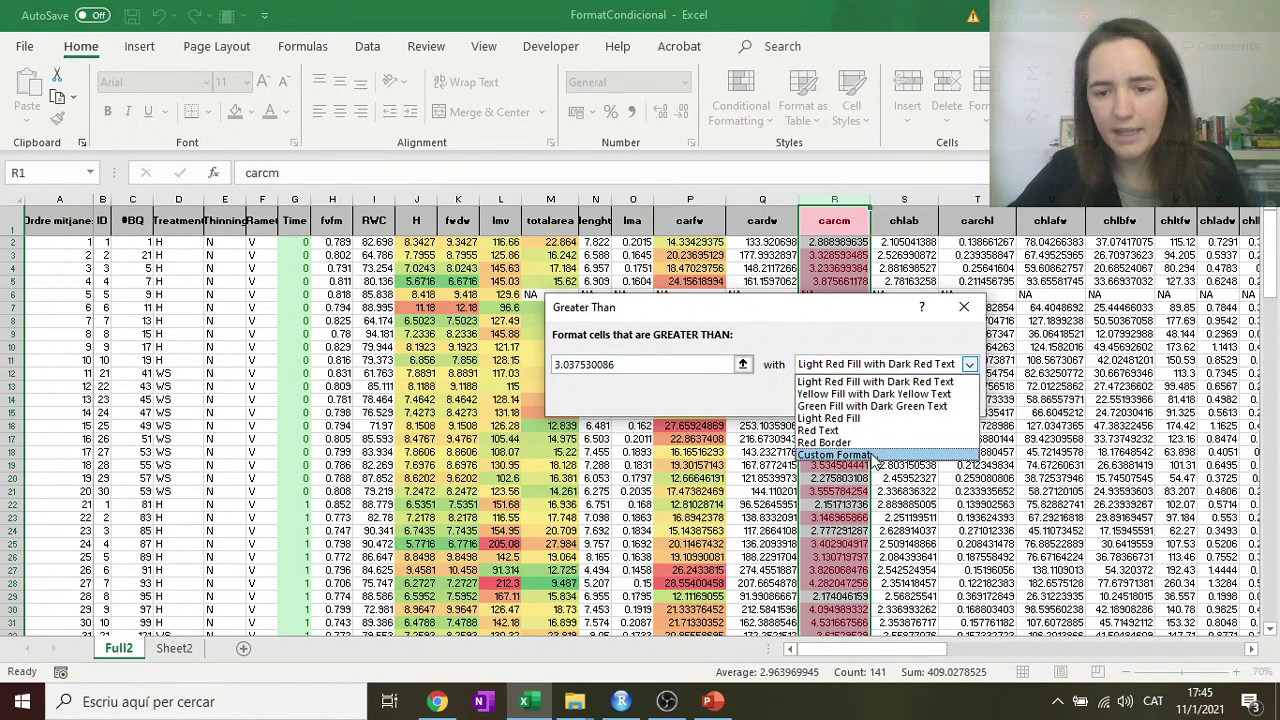
pyautogui.click(866, 364)
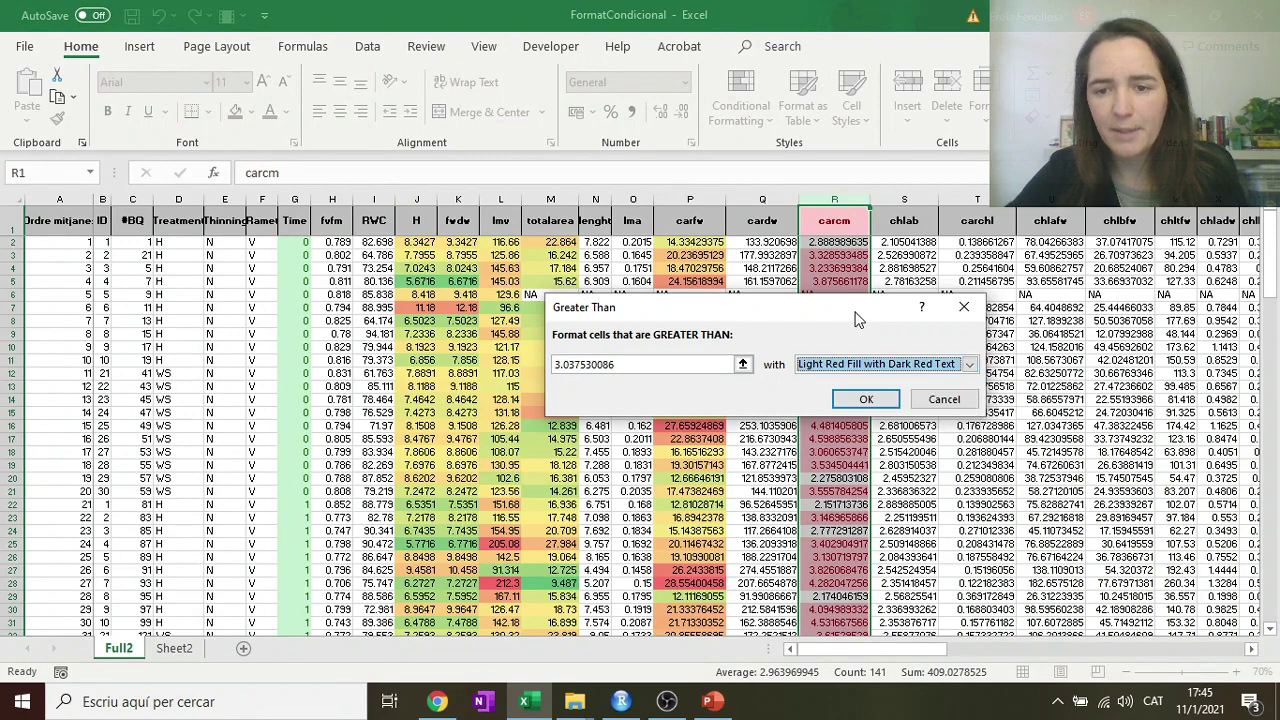
pyautogui.click(885, 398)
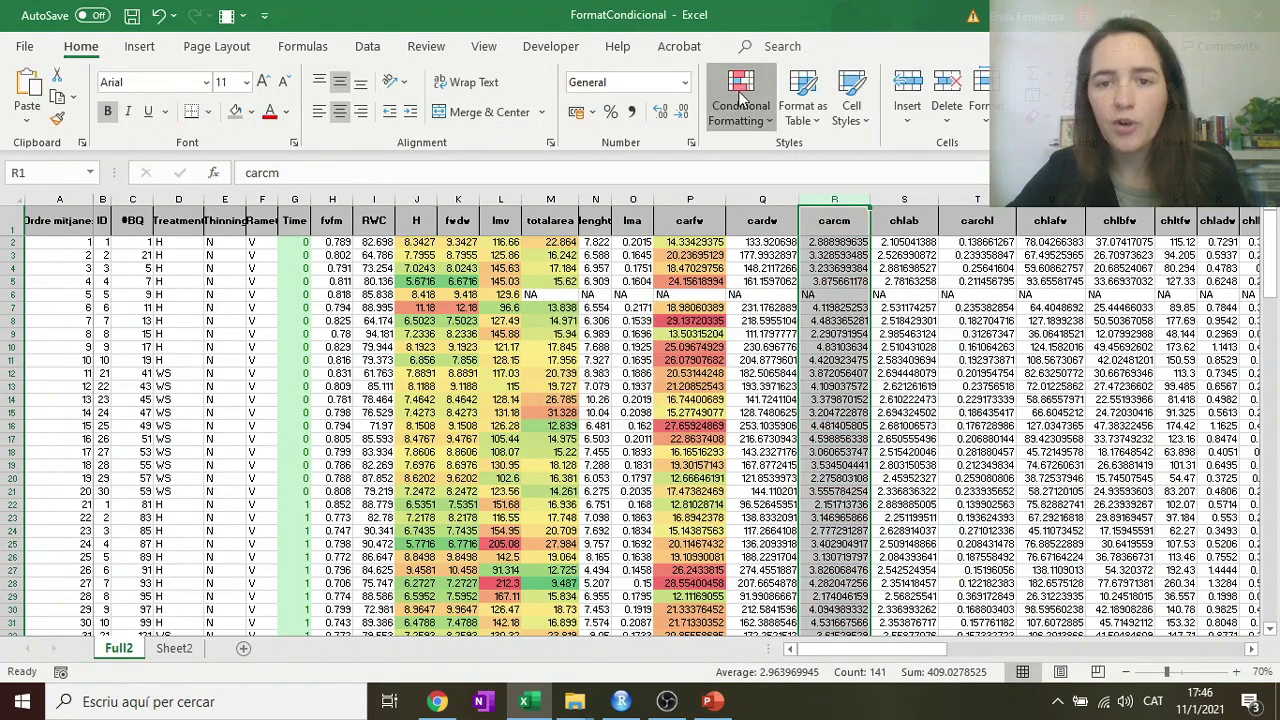
# Step: Examine the rule types for a new formatting rule on column R, including cell value comparisons, formulas and duplicates, without creating a rule
pyautogui.click(741, 97)
pyautogui.moveTo(820, 213)
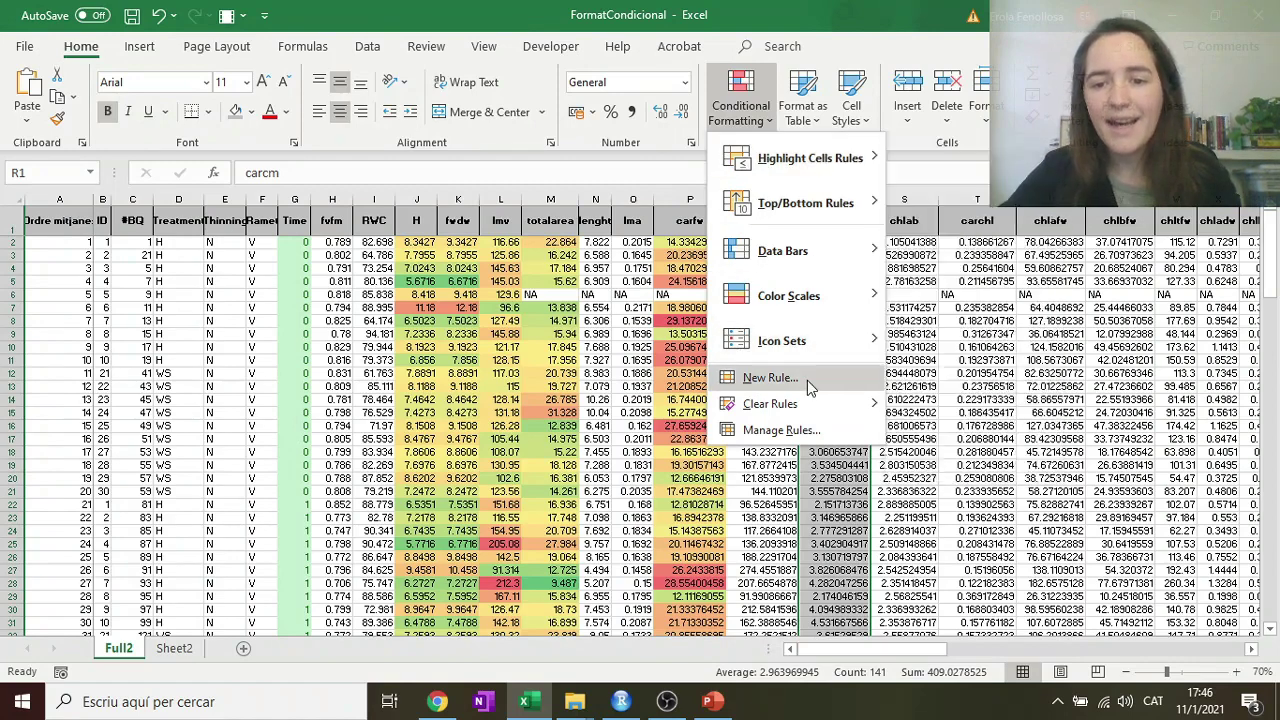
pyautogui.click(760, 378)
pyautogui.moveTo(698, 188); pyautogui.dragTo(703, 170)
pyautogui.click(666, 233)
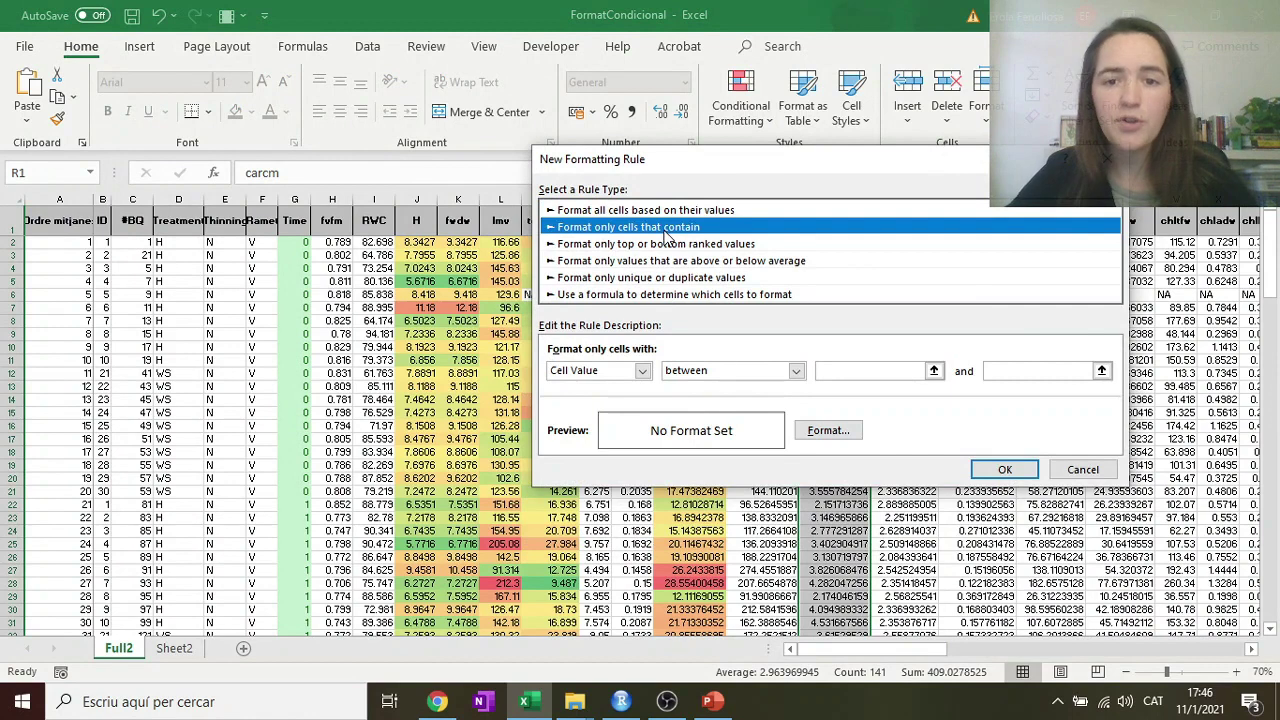
pyautogui.click(669, 211)
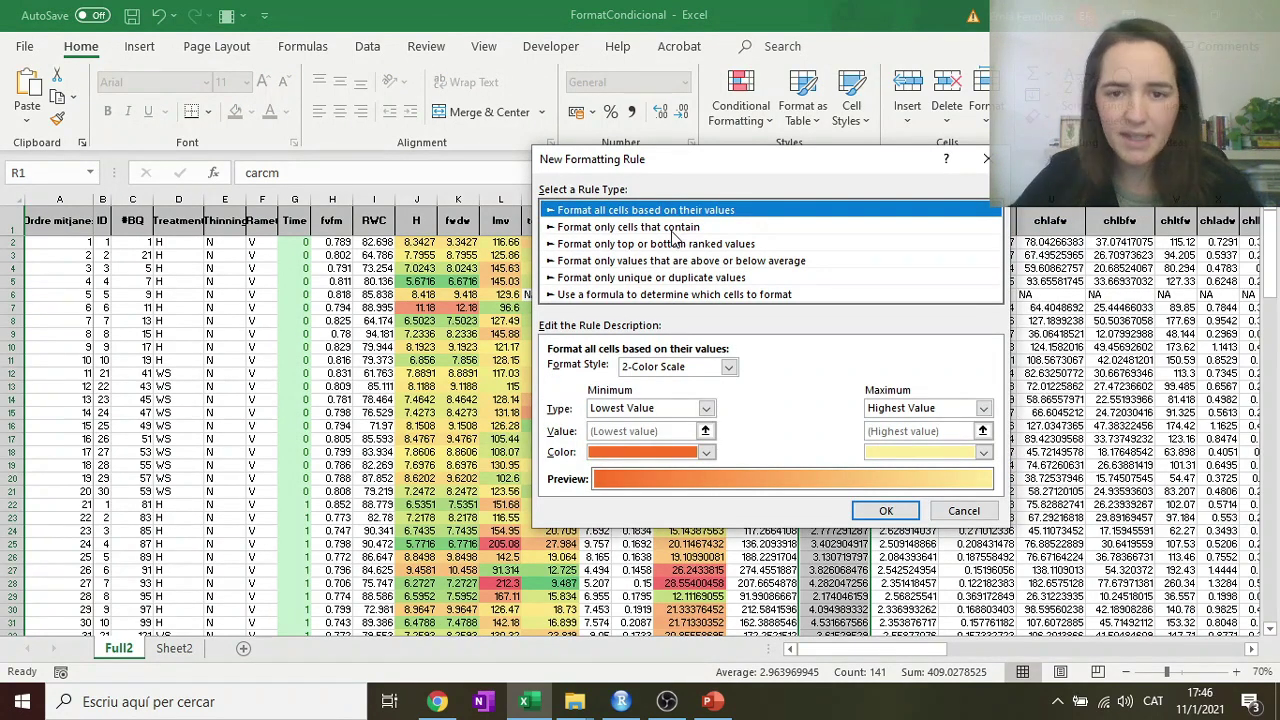
pyautogui.click(675, 228)
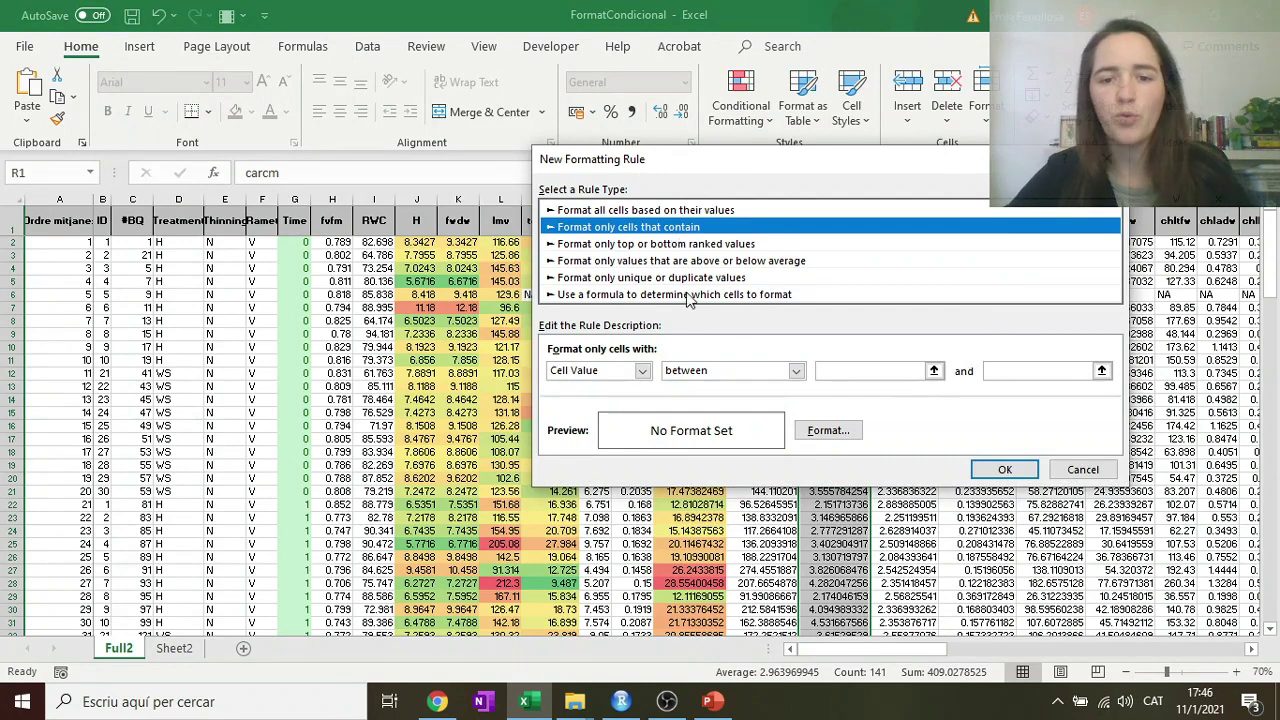
pyautogui.click(716, 376)
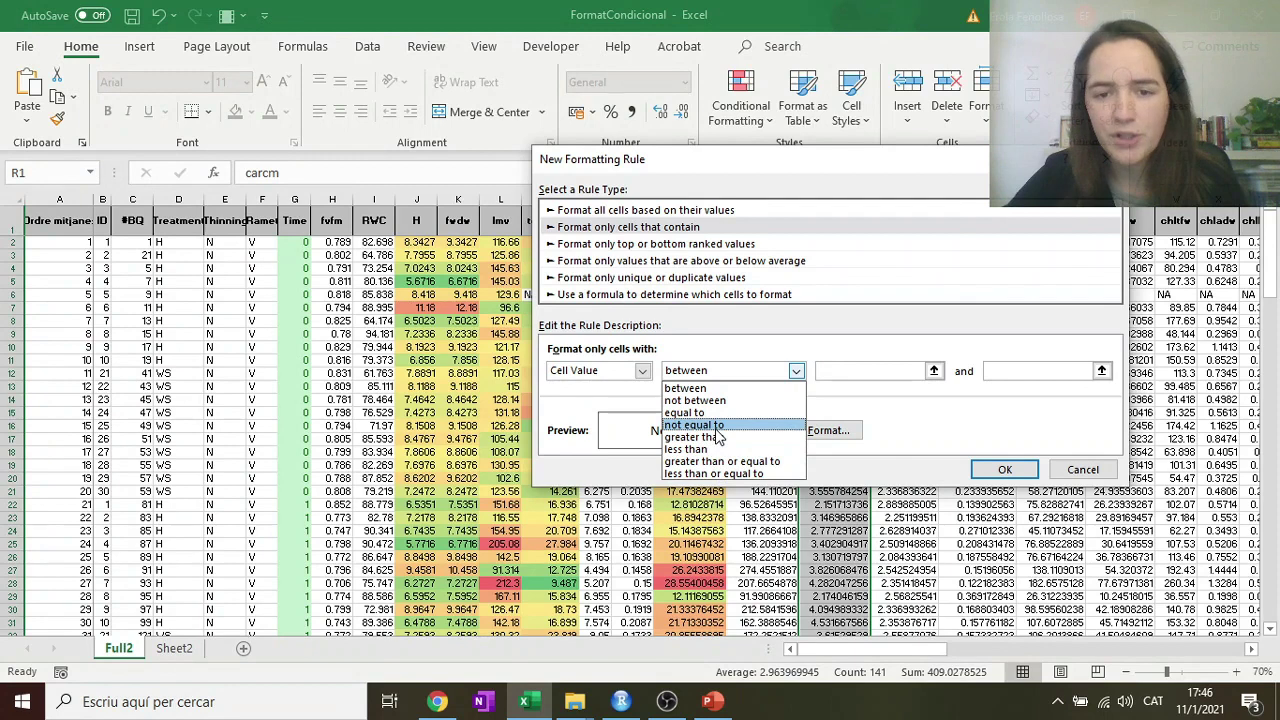
pyautogui.click(746, 295)
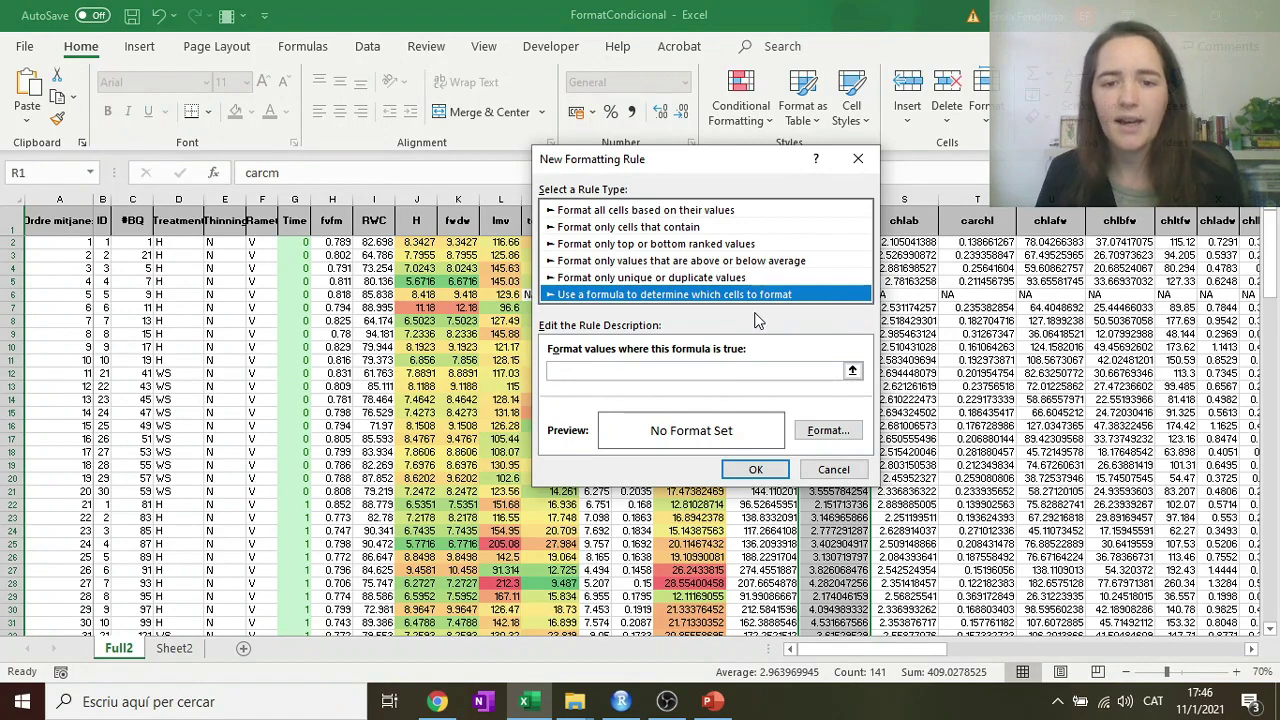
pyautogui.click(727, 279)
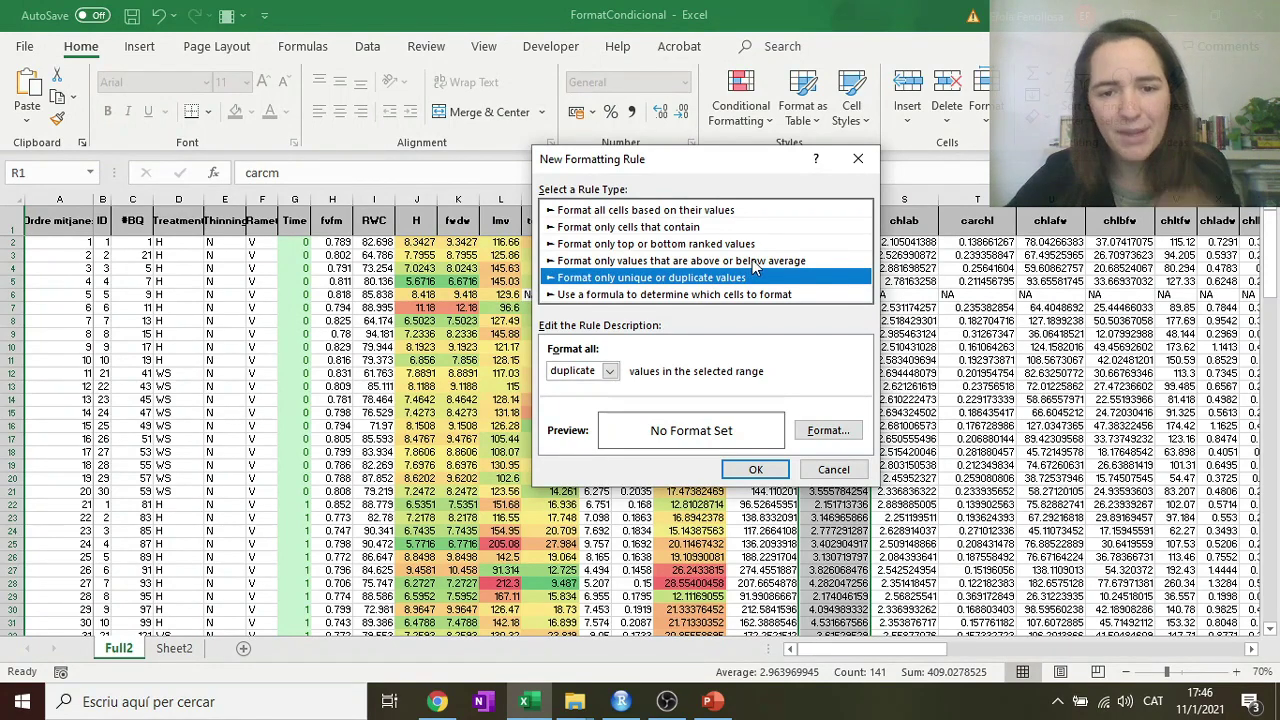
pyautogui.click(828, 469)
pyautogui.click(823, 475)
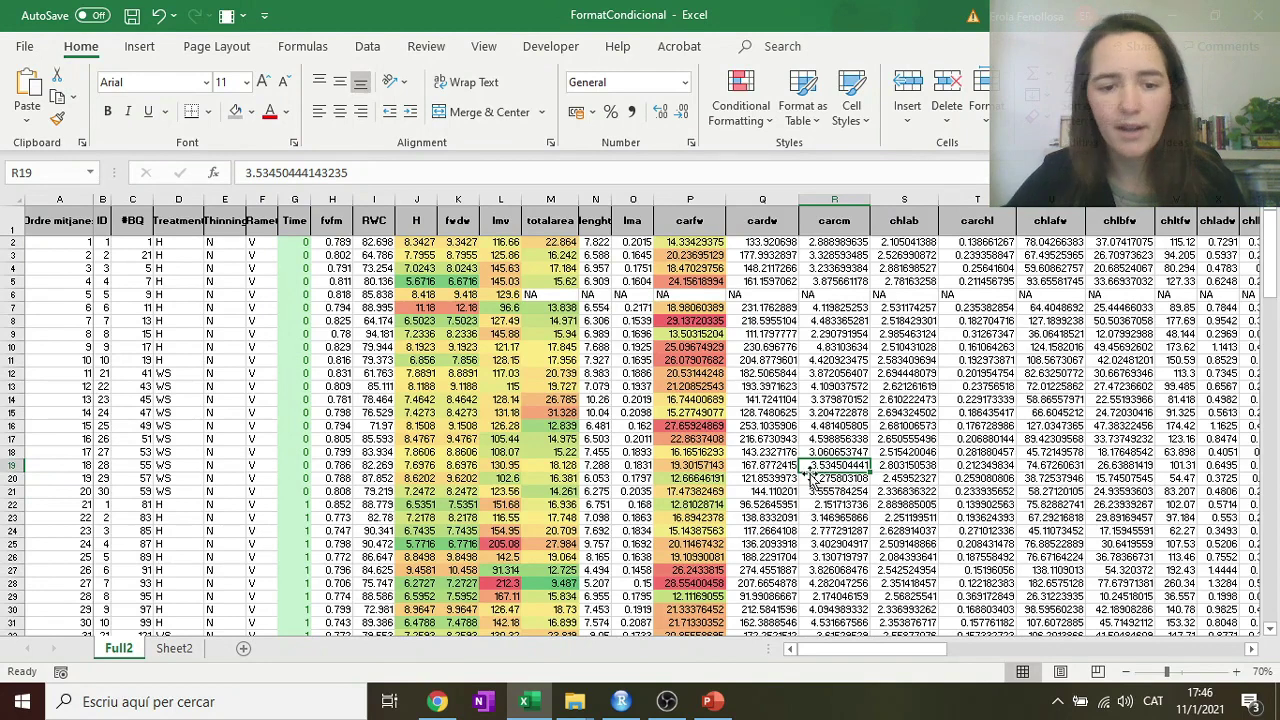
# Step: Switch to Sheet2 and examine how V1 pairs with V2 and V3 in the correlation table of P-values
pyautogui.click(190, 649)
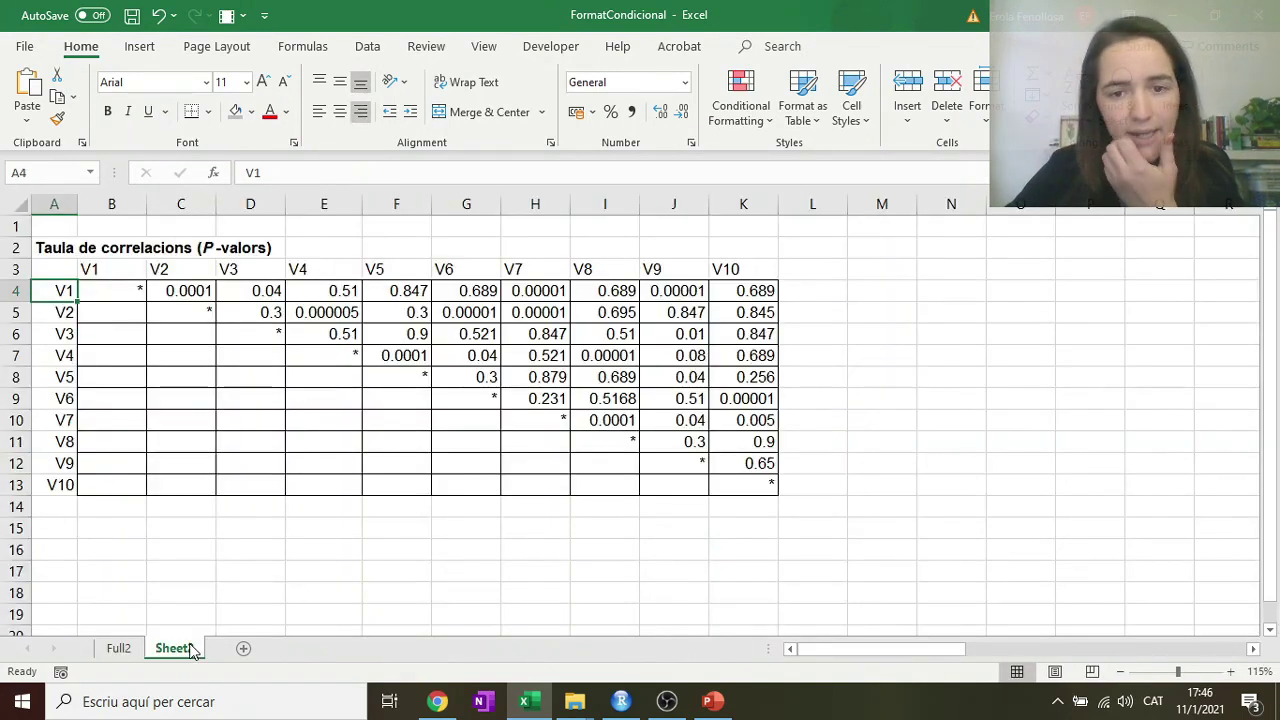
pyautogui.click(186, 270)
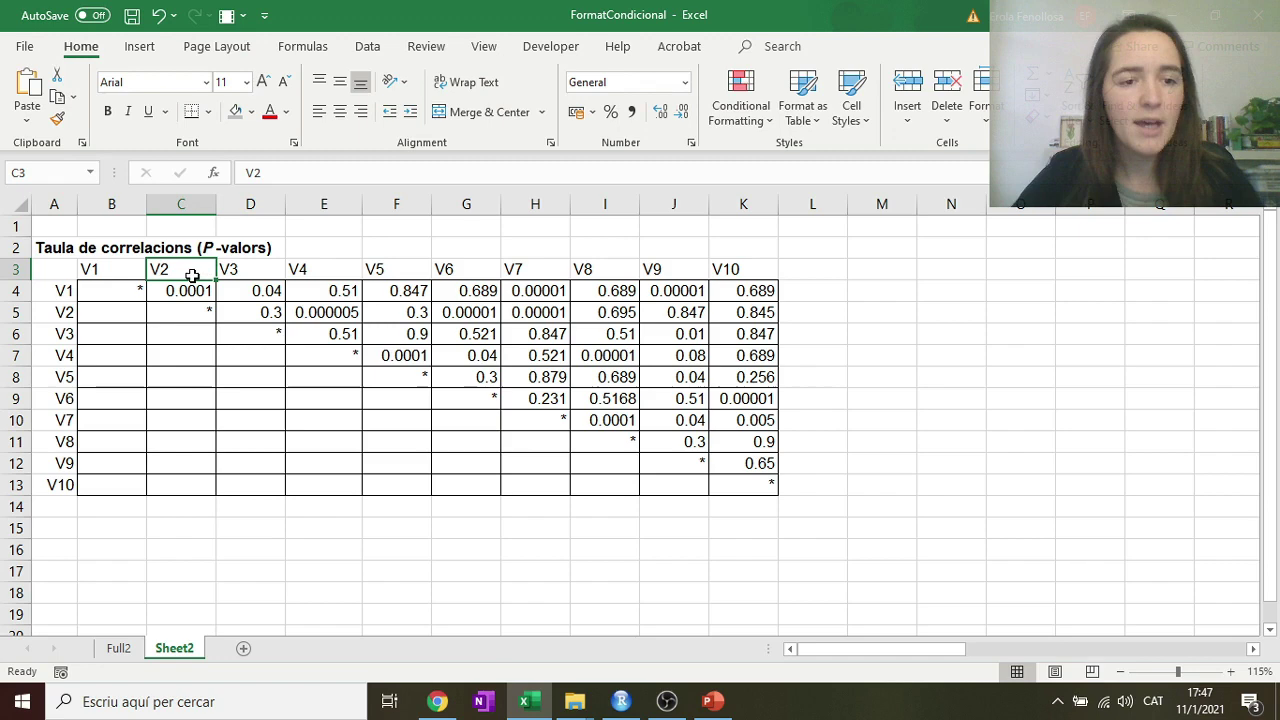
pyautogui.moveTo(89, 269); pyautogui.dragTo(72, 291)
pyautogui.click(396, 355)
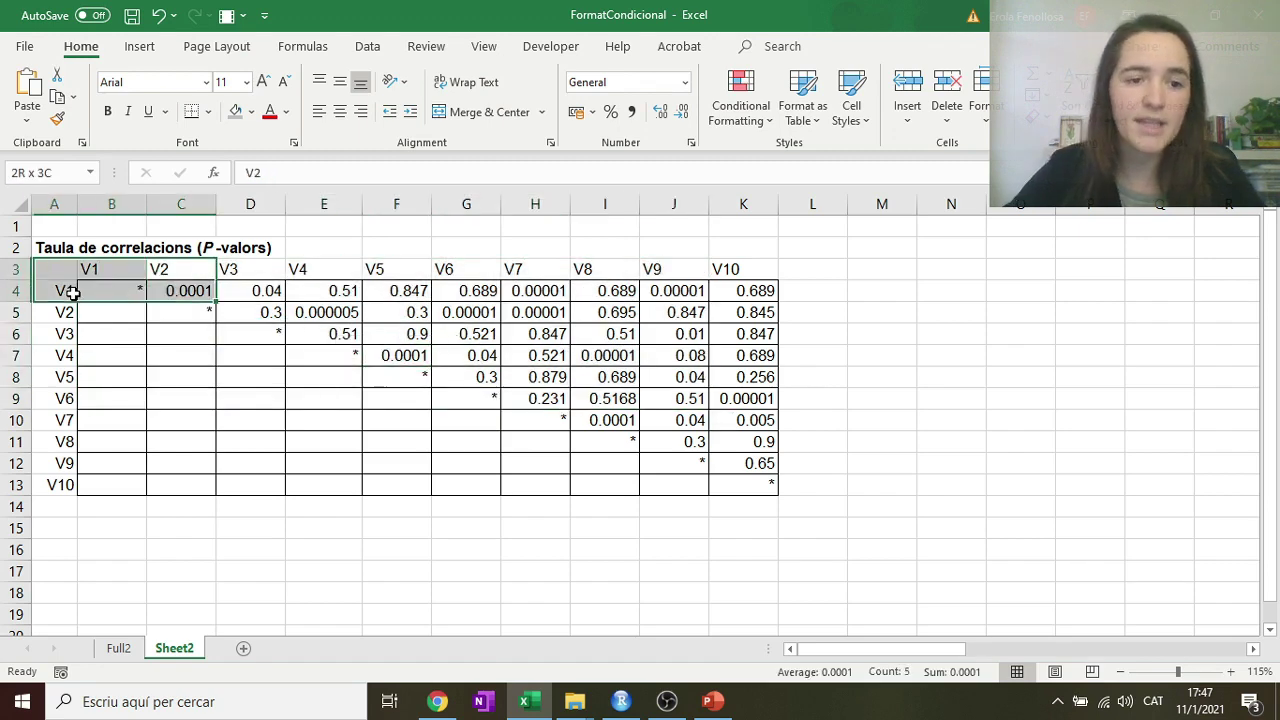
pyautogui.click(177, 269)
pyautogui.press('Down')
pyautogui.press('Left')
pyautogui.press('Left')
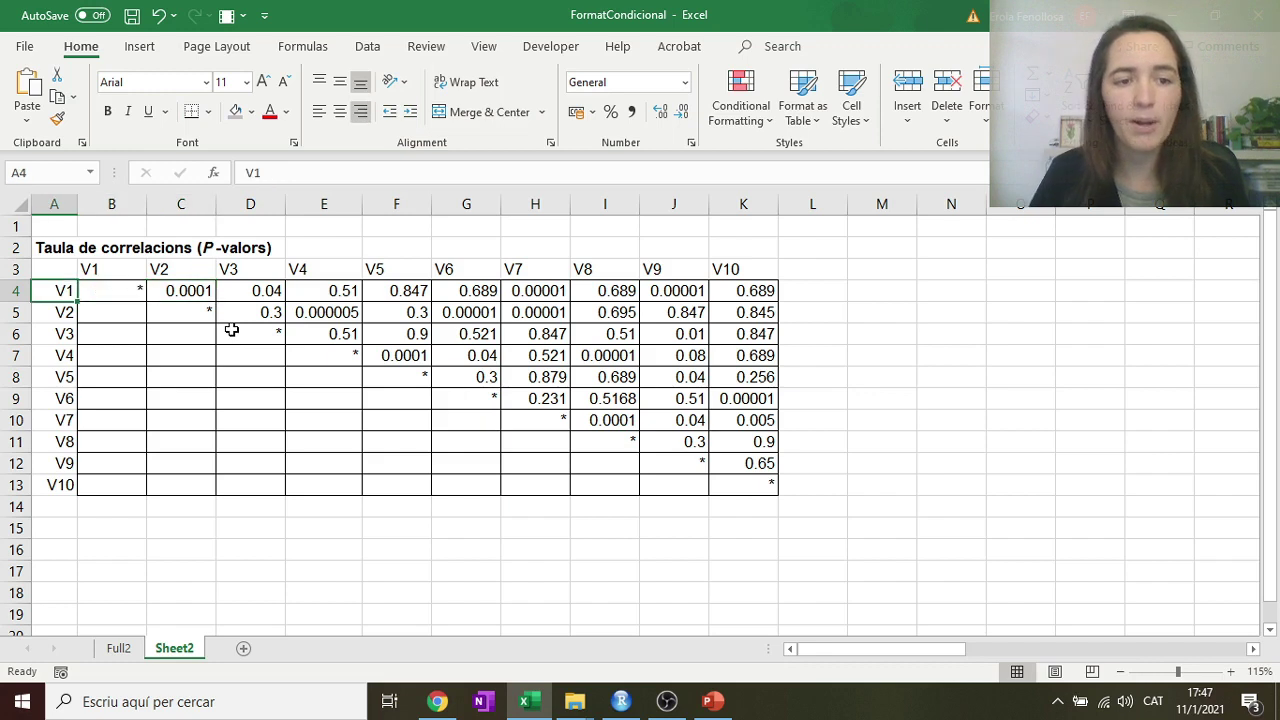
pyautogui.moveTo(248, 269); pyautogui.dragTo(55, 290)
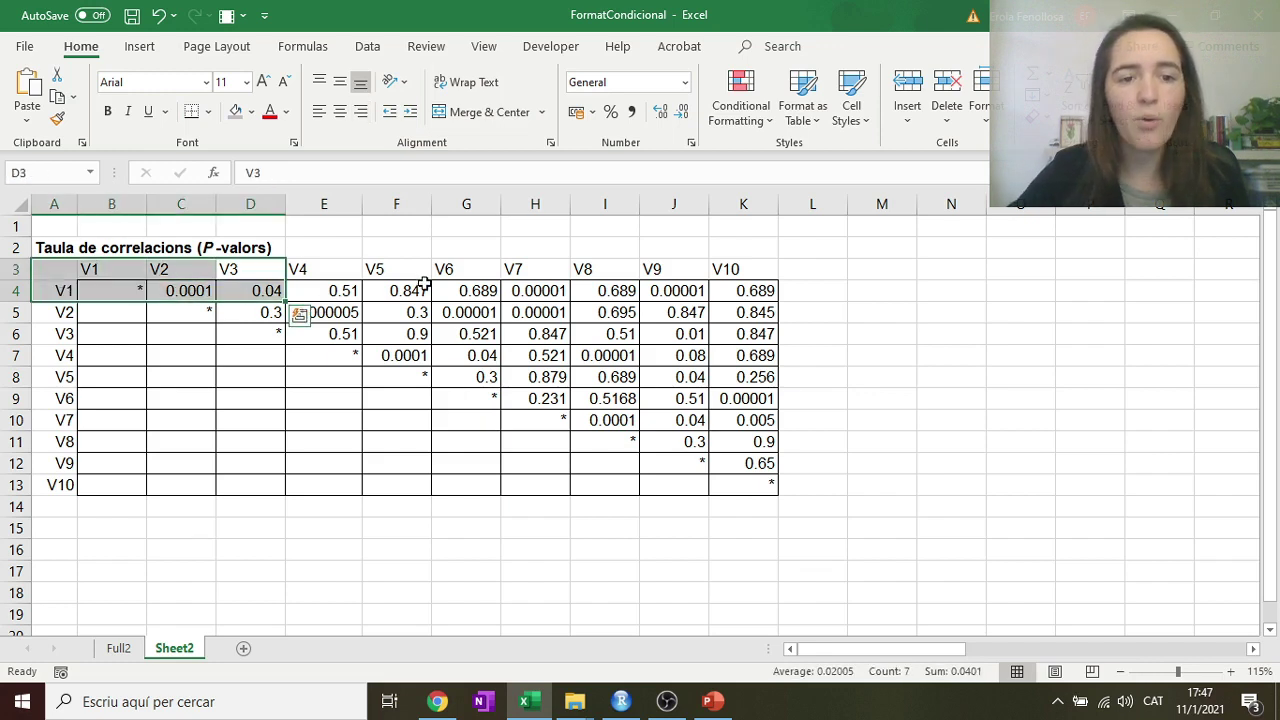
pyautogui.click(397, 291)
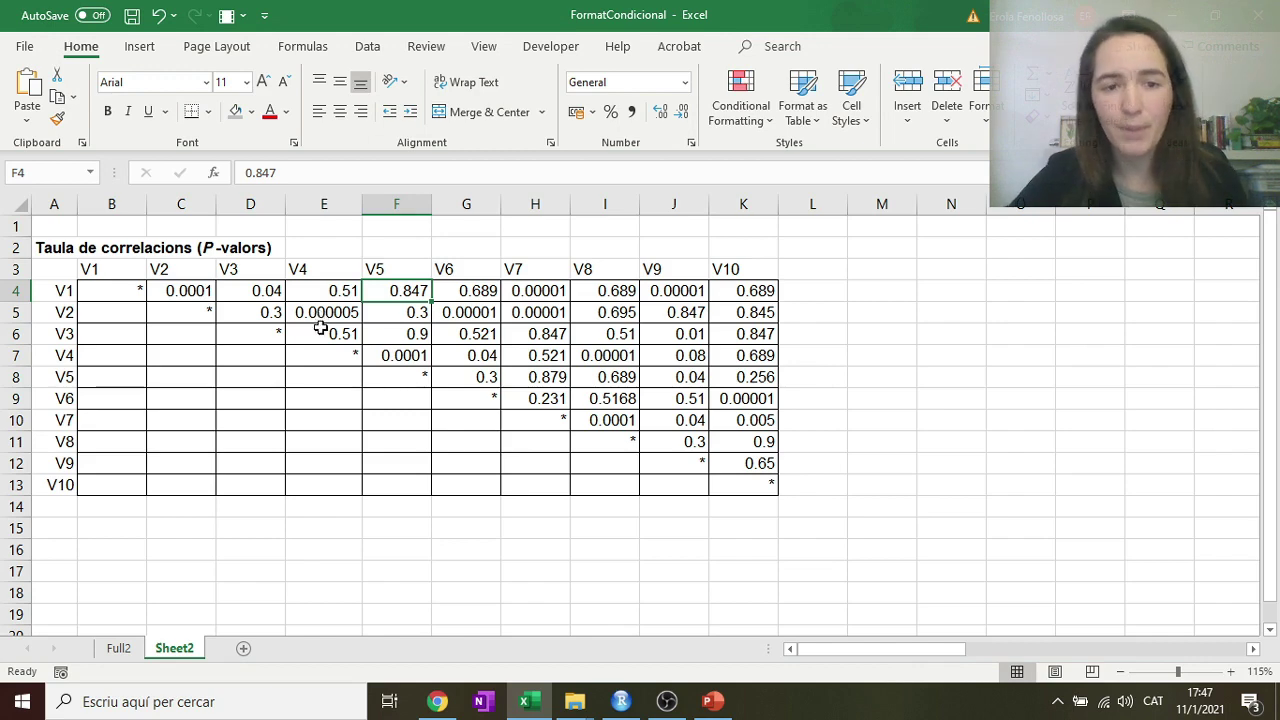
# Step: Select the P-value block B4:K13 of the correlation table
pyautogui.moveTo(135, 290); pyautogui.dragTo(758, 488)
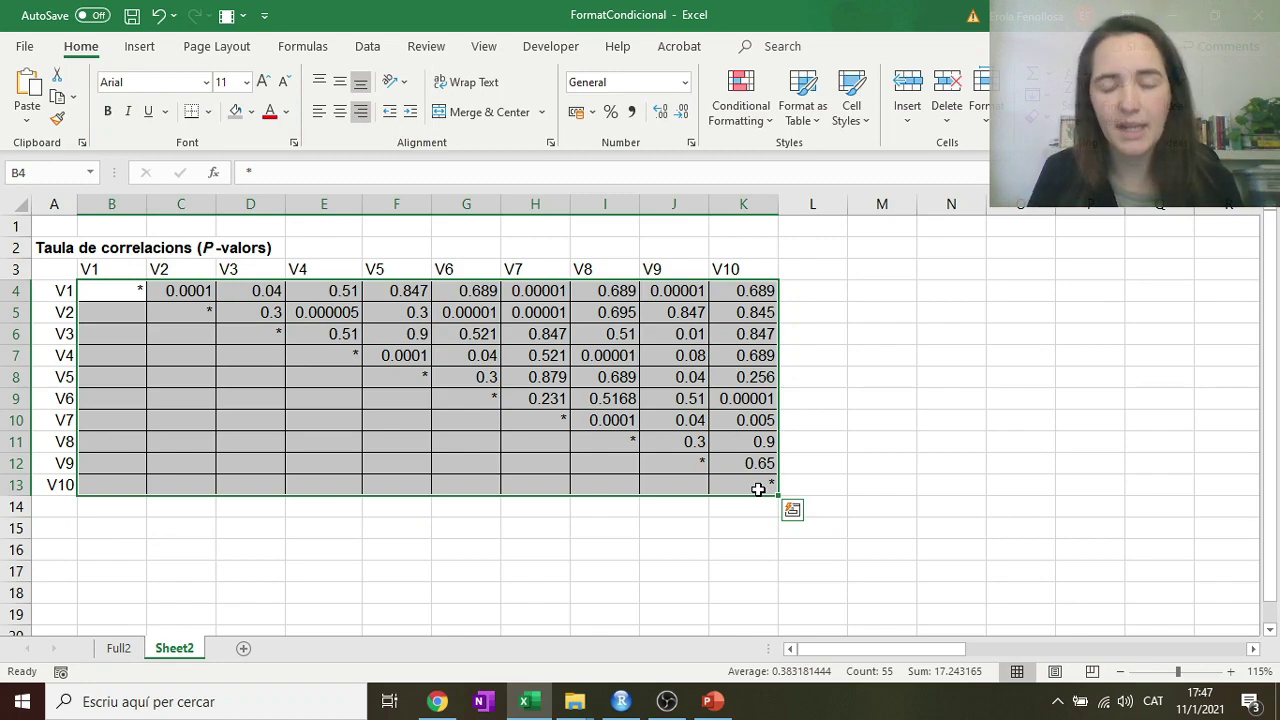
pyautogui.click(840, 333)
pyautogui.moveTo(148, 291); pyautogui.dragTo(723, 486)
# Step: Try a Less Than highlighting rule with a threshold of 0.05 on the selected P-values
pyautogui.click(740, 100)
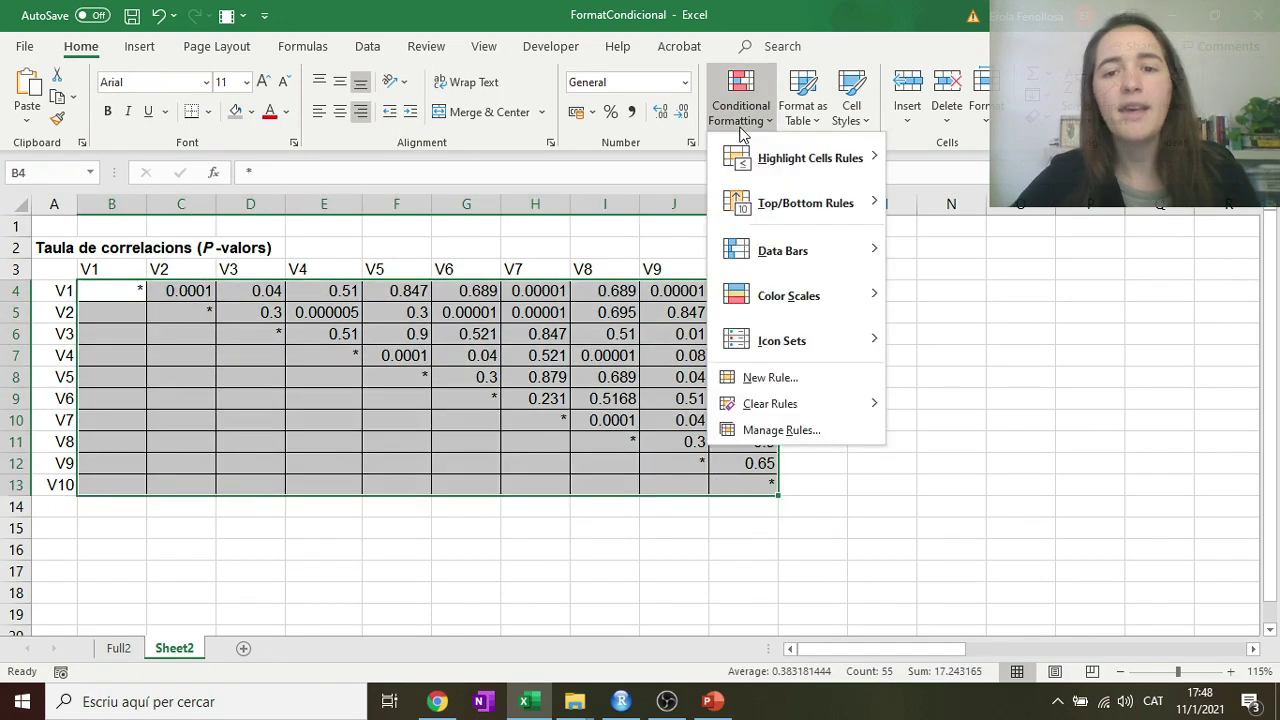
pyautogui.moveTo(740, 157)
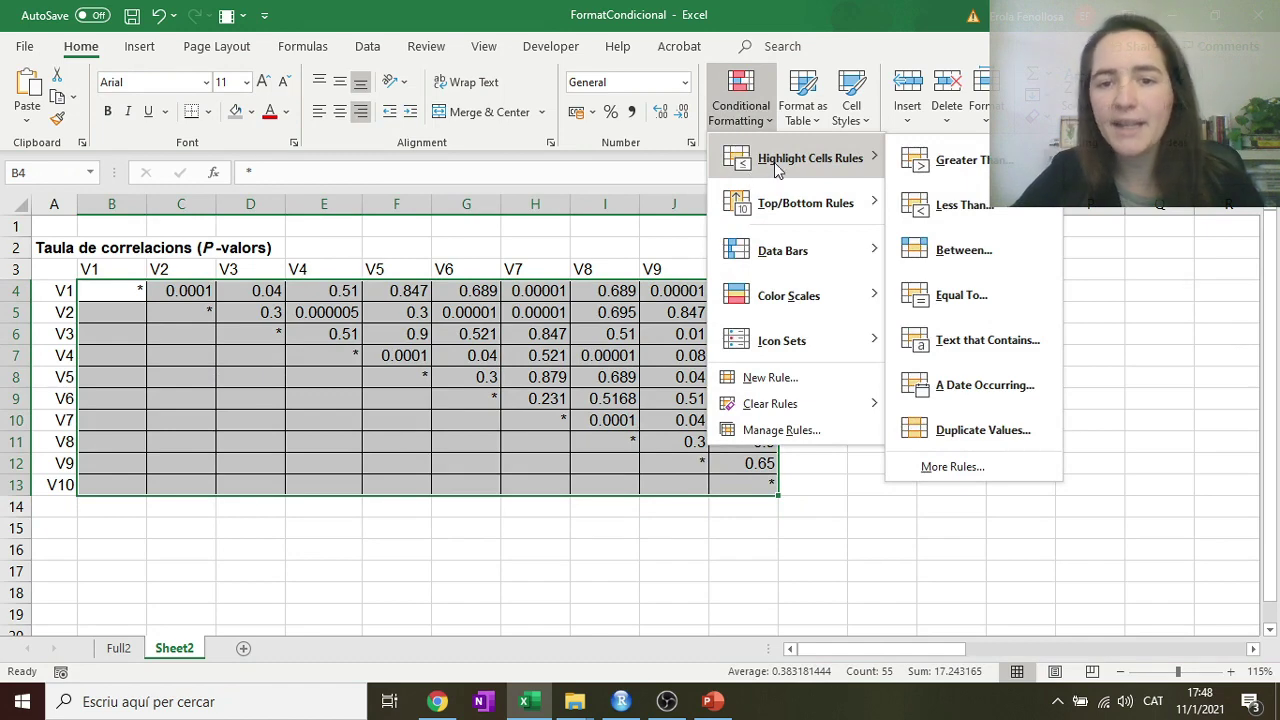
pyautogui.click(982, 220)
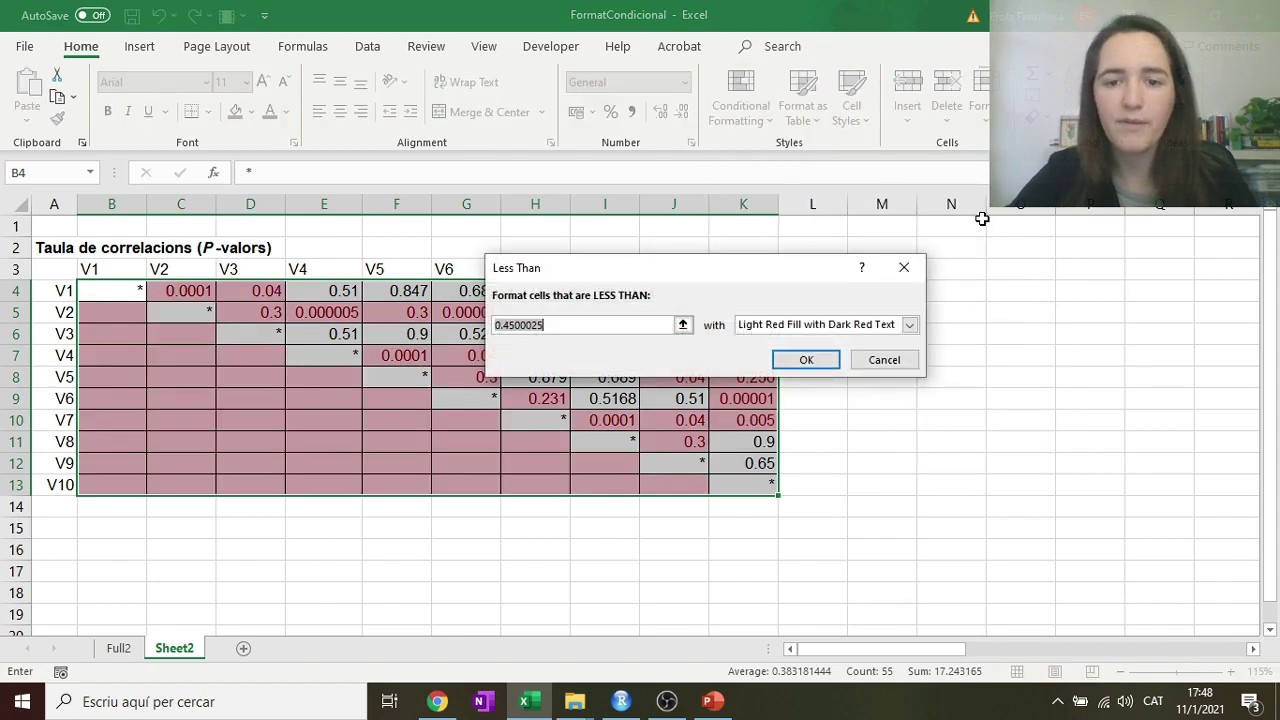
pyautogui.moveTo(715, 280); pyautogui.dragTo(838, 275)
pyautogui.click(765, 320)
pyautogui.press('BackSpace')
pyautogui.press('BackSpace')
pyautogui.press('BackSpace')
pyautogui.press('BackSpace')
pyautogui.press('BackSpace')
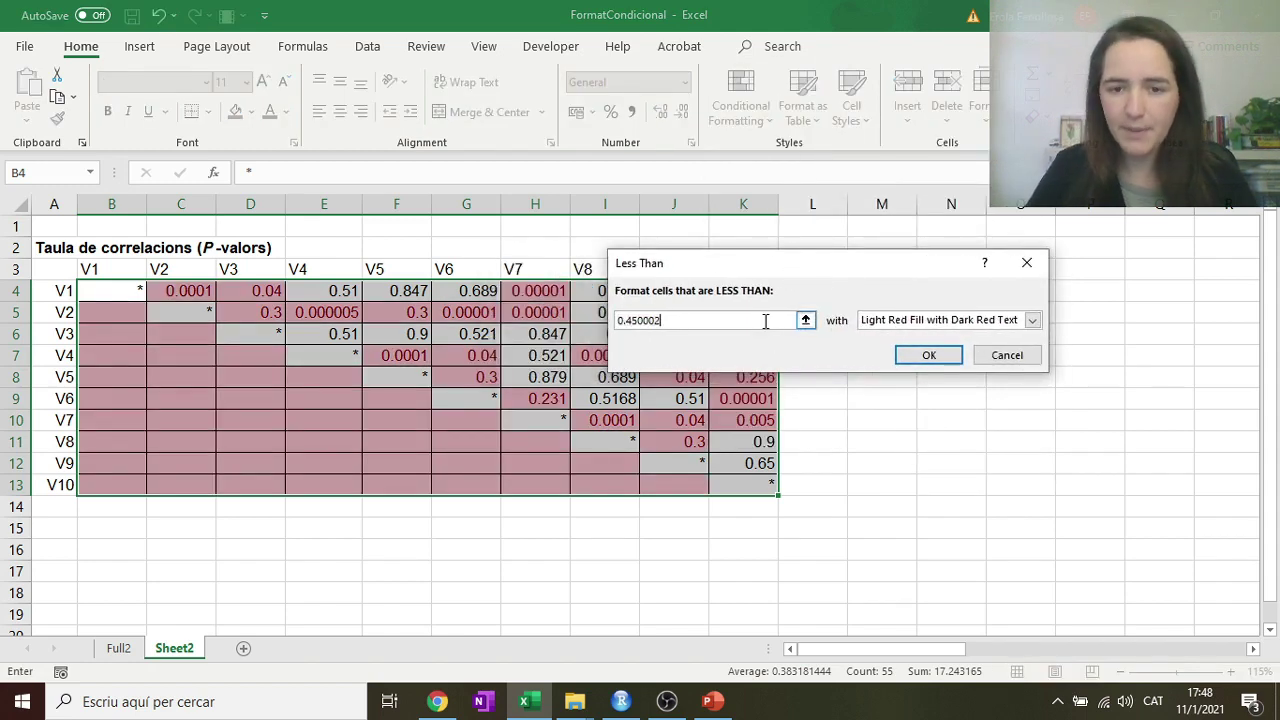
pyautogui.press('BackSpace')
pyautogui.press('BackSpace')
pyautogui.write('05')
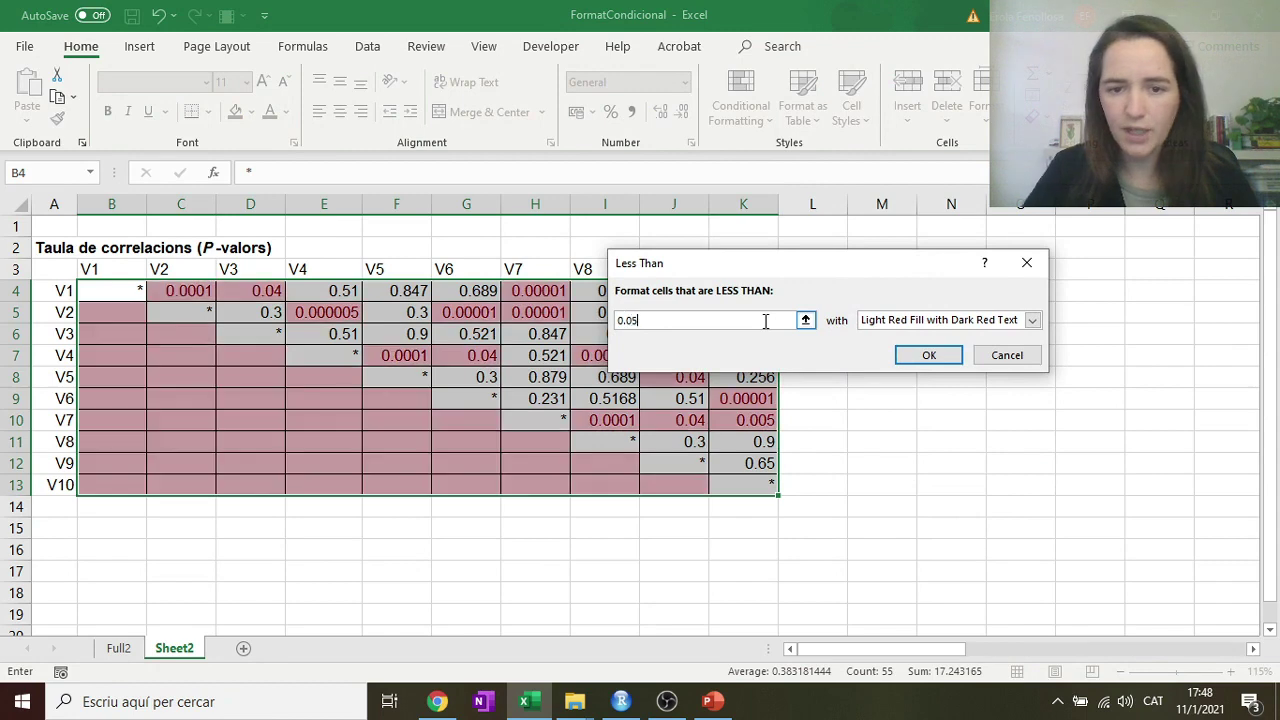
# Step: Try Green Fill with Dark Green Text for the Less Than rule, check its preview on the table, and discard the rule
pyautogui.click(890, 322)
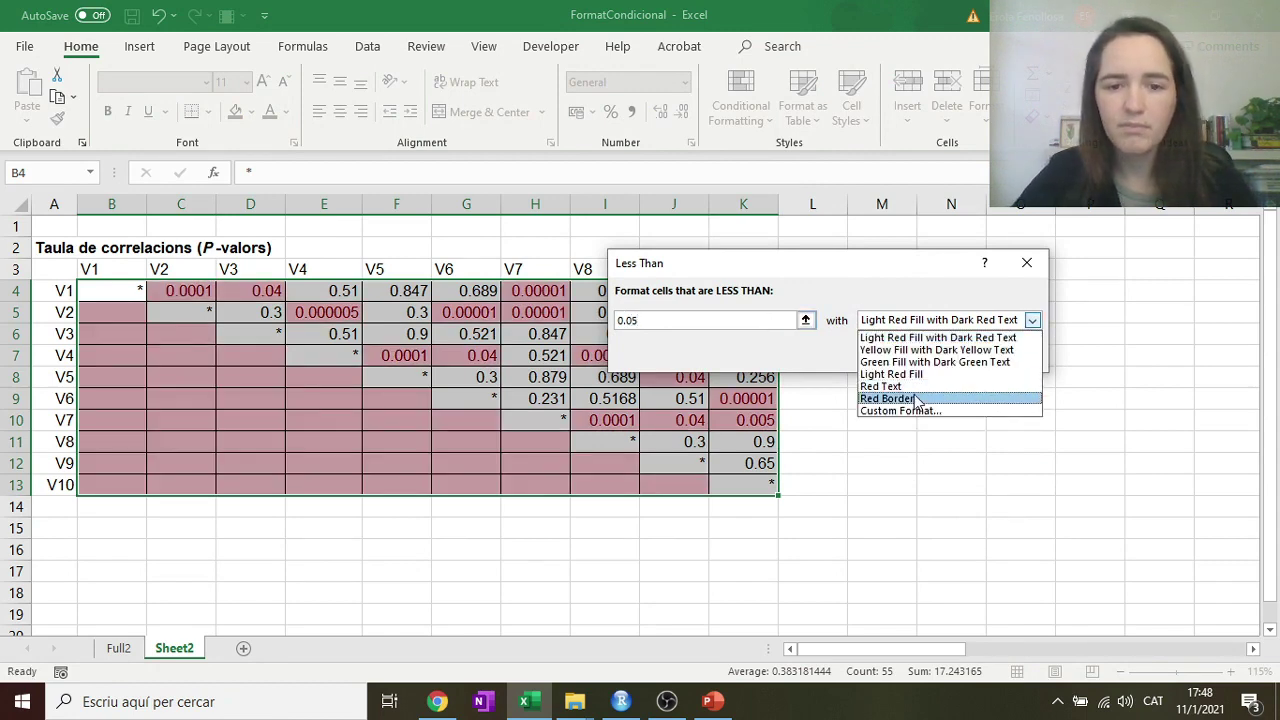
pyautogui.click(923, 362)
pyautogui.moveTo(773, 268); pyautogui.dragTo(963, 238)
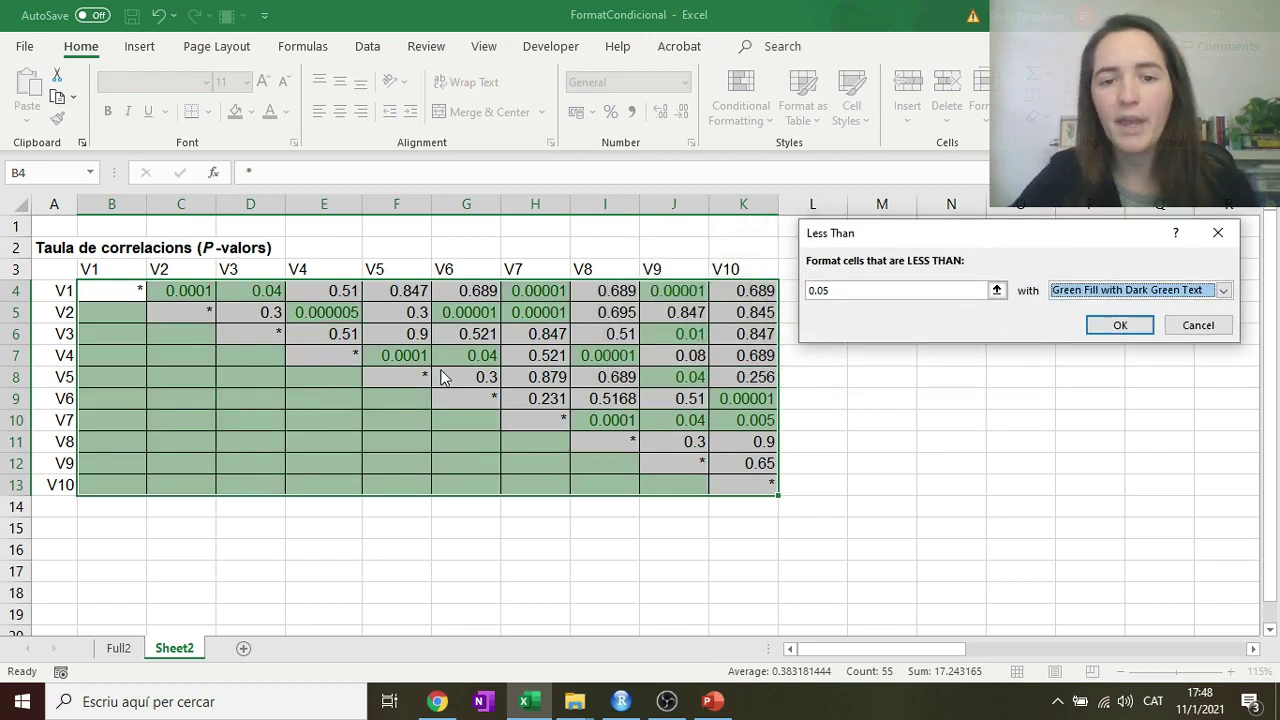
pyautogui.click(1197, 325)
# Step: Create a new formatting rule for the selected P-values that formats only cells containing a cell value less than 0.05
pyautogui.click(741, 110)
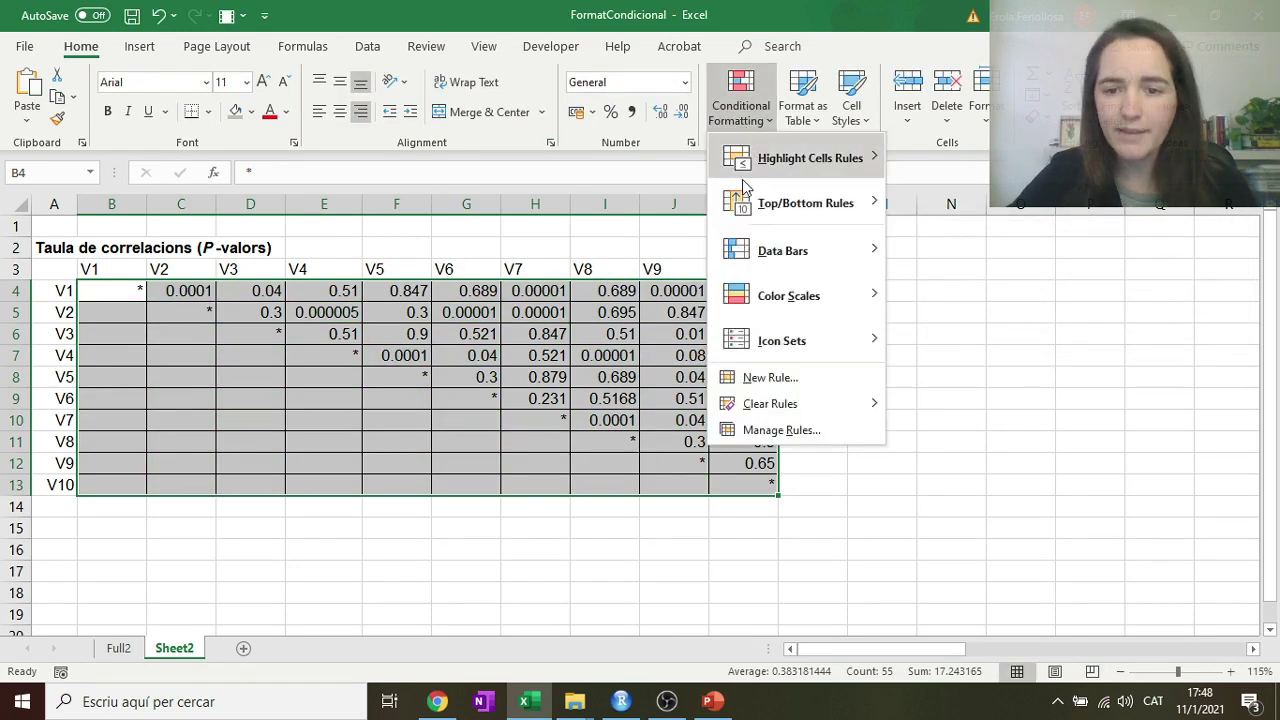
pyautogui.click(769, 377)
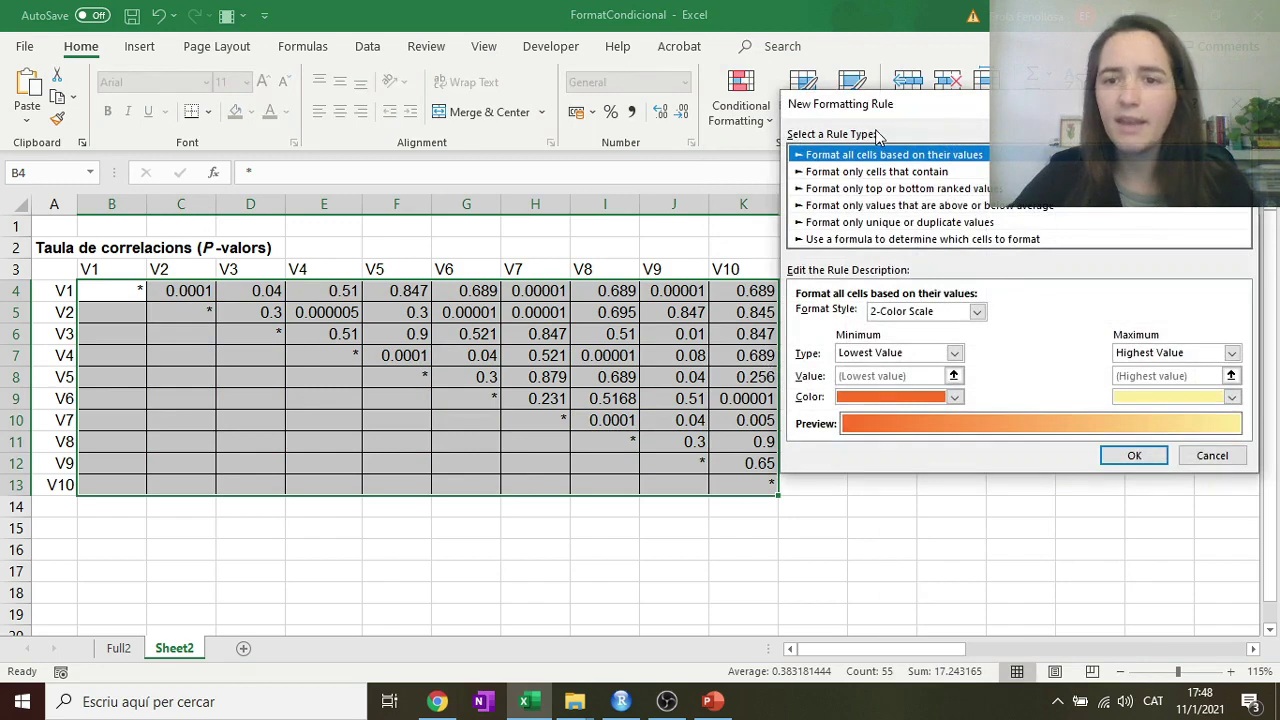
pyautogui.click(893, 172)
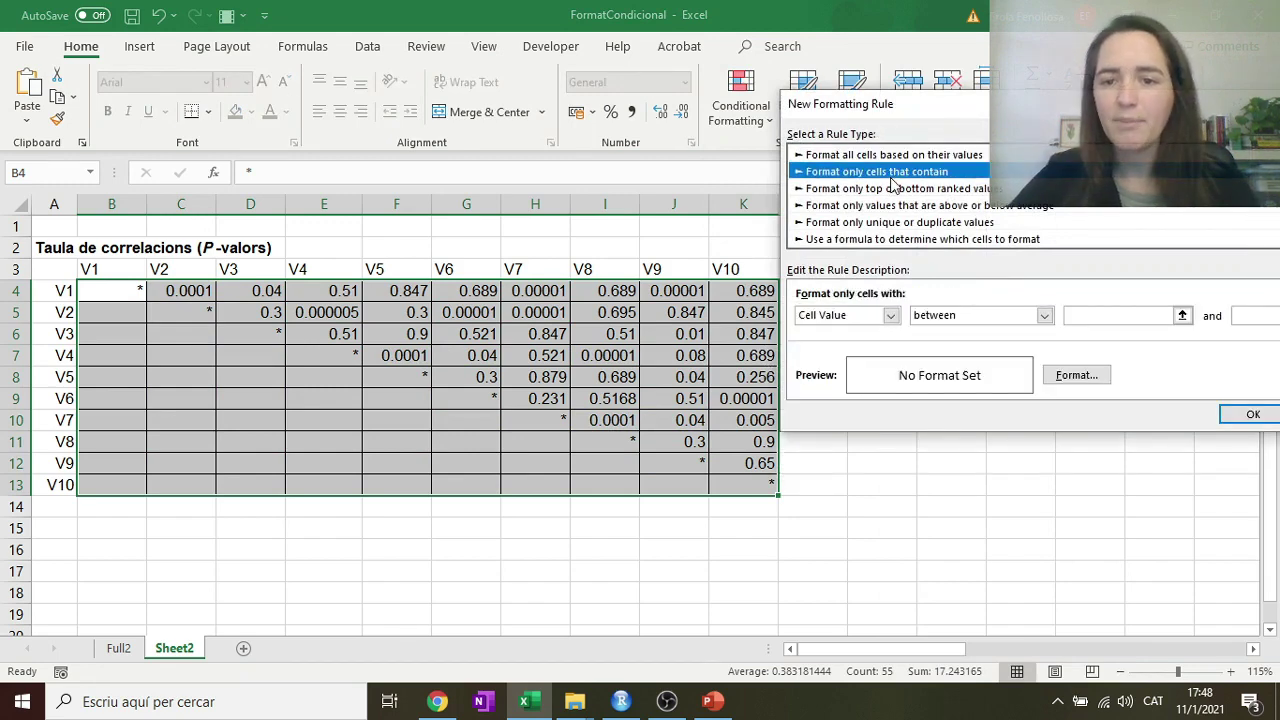
pyautogui.moveTo(884, 118); pyautogui.dragTo(653, 187)
pyautogui.click(715, 392)
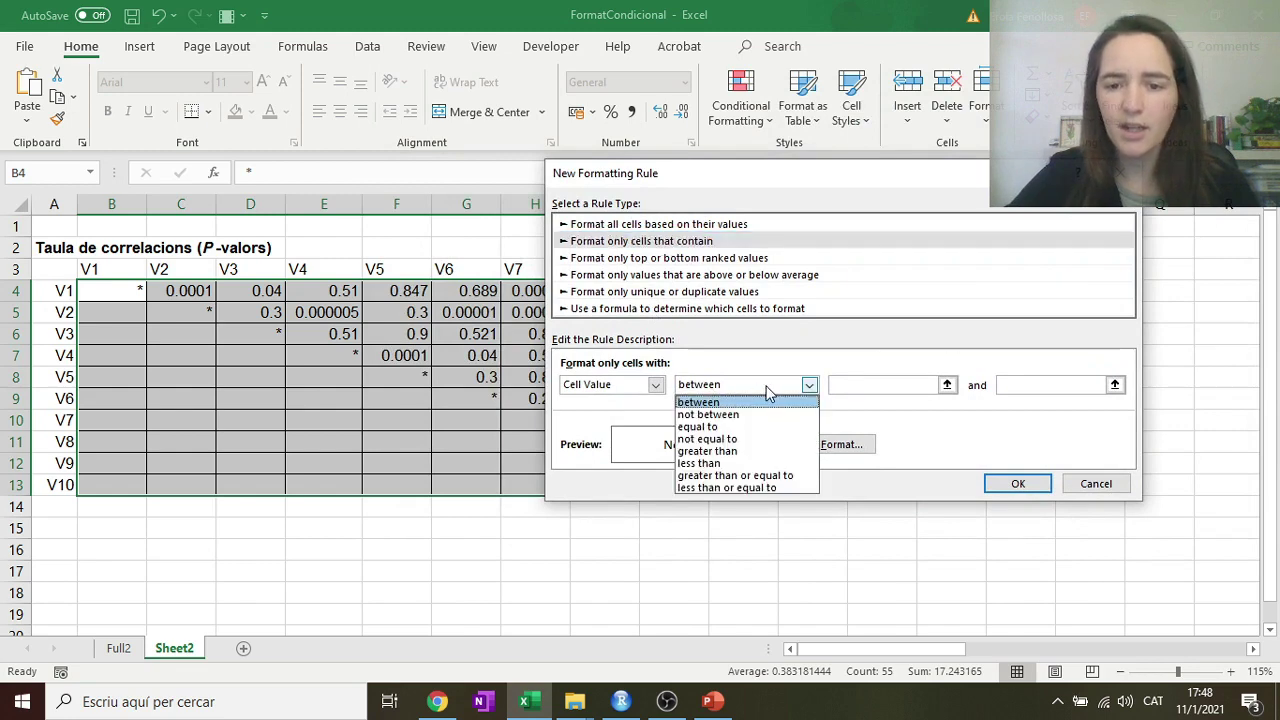
pyautogui.click(768, 473)
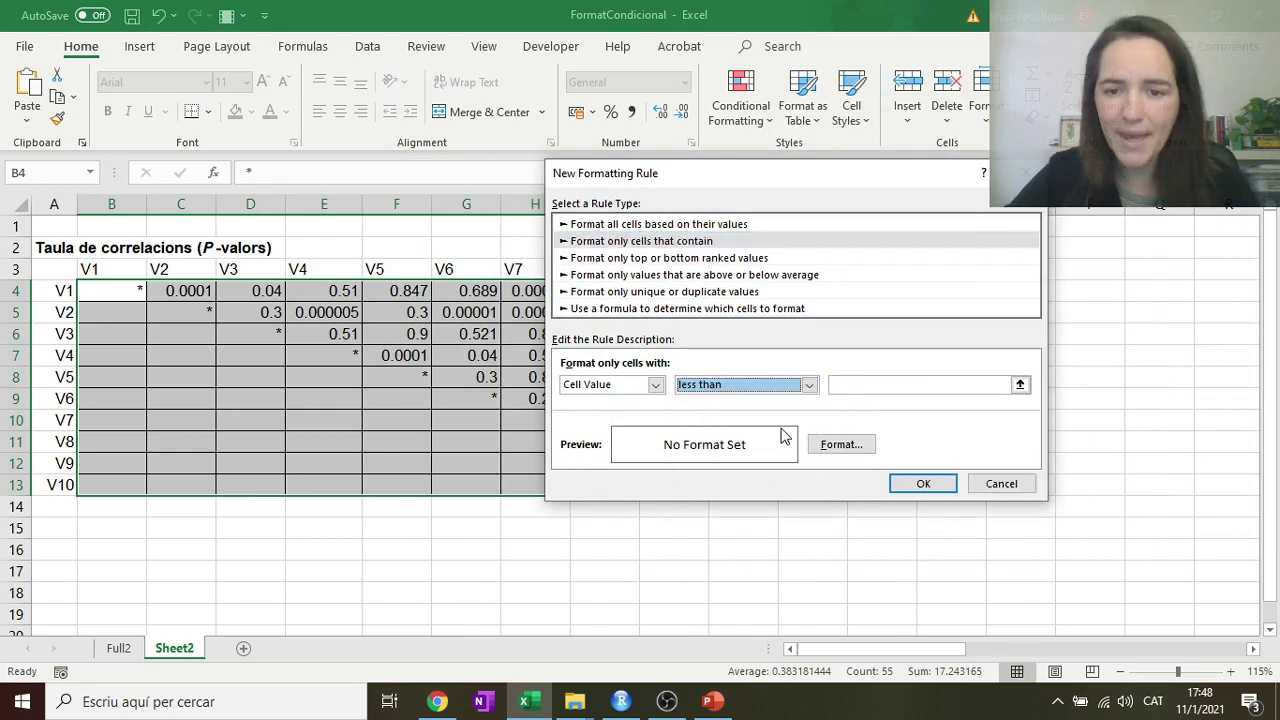
pyautogui.click(857, 388)
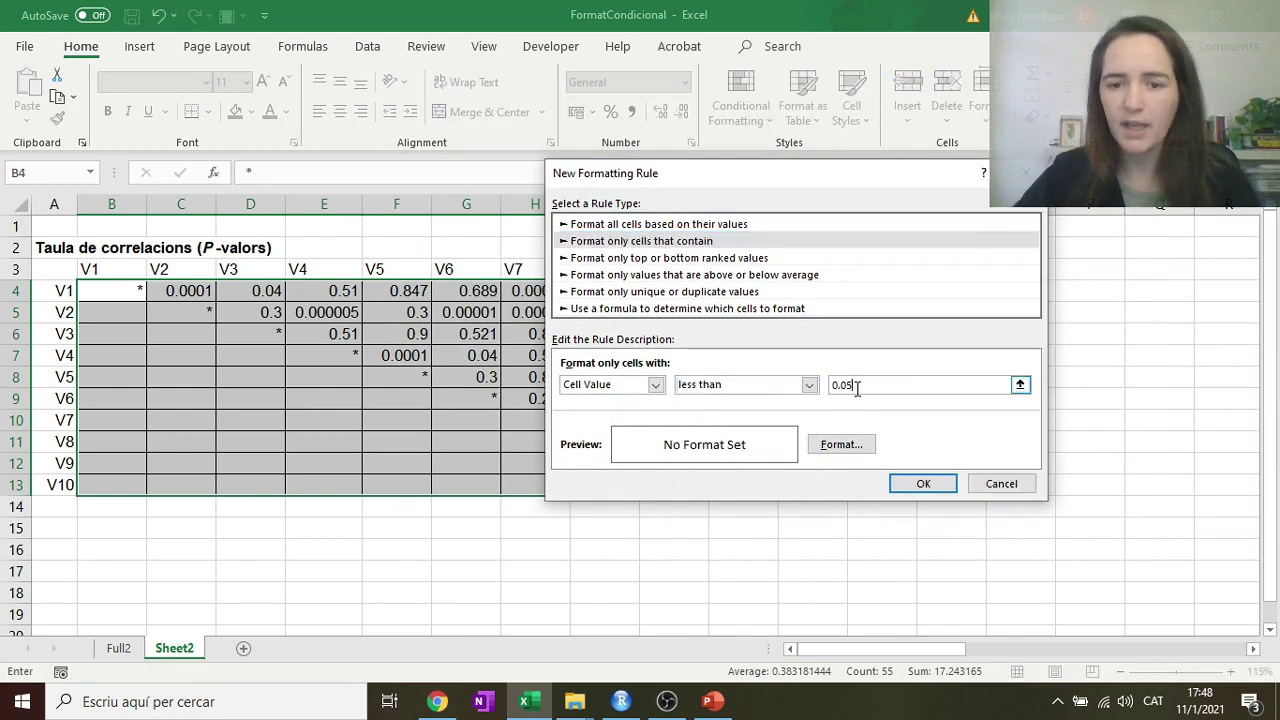
# Step: Give the rule a yellow fill and a bold font without strikethrough, and apply it to the P-value block
pyautogui.click(838, 447)
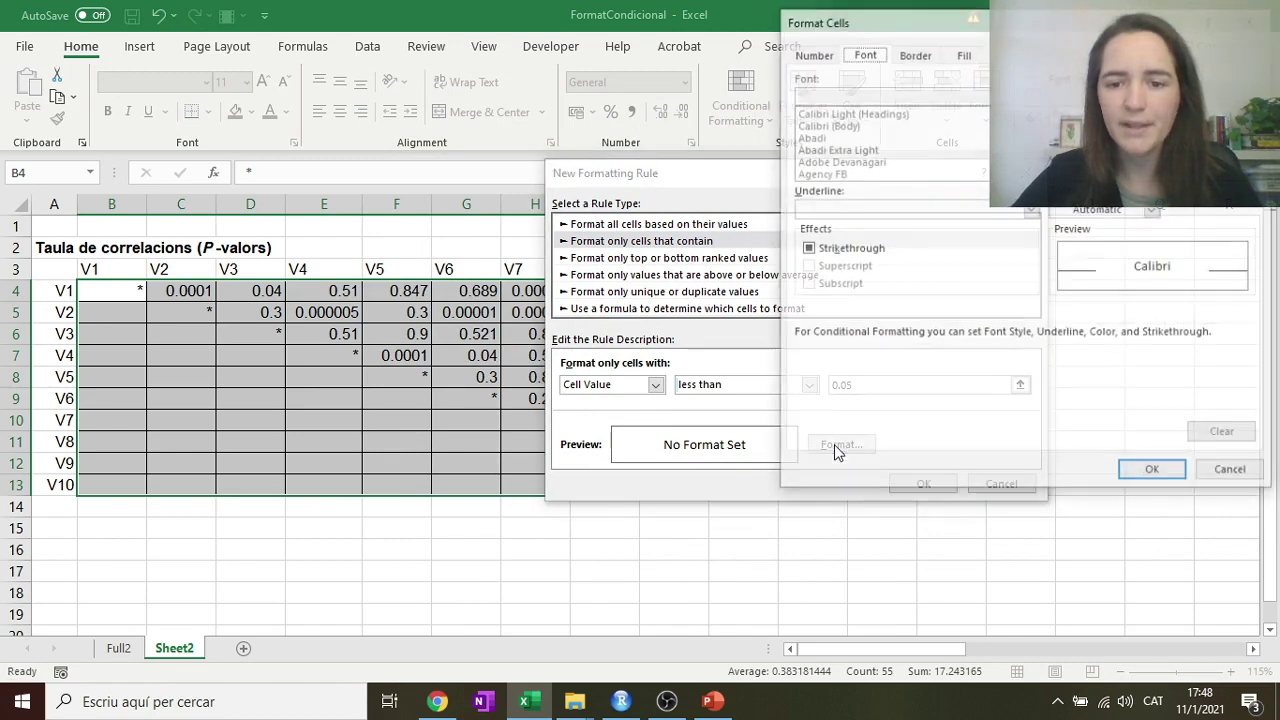
pyautogui.moveTo(977, 27); pyautogui.dragTo(837, 111)
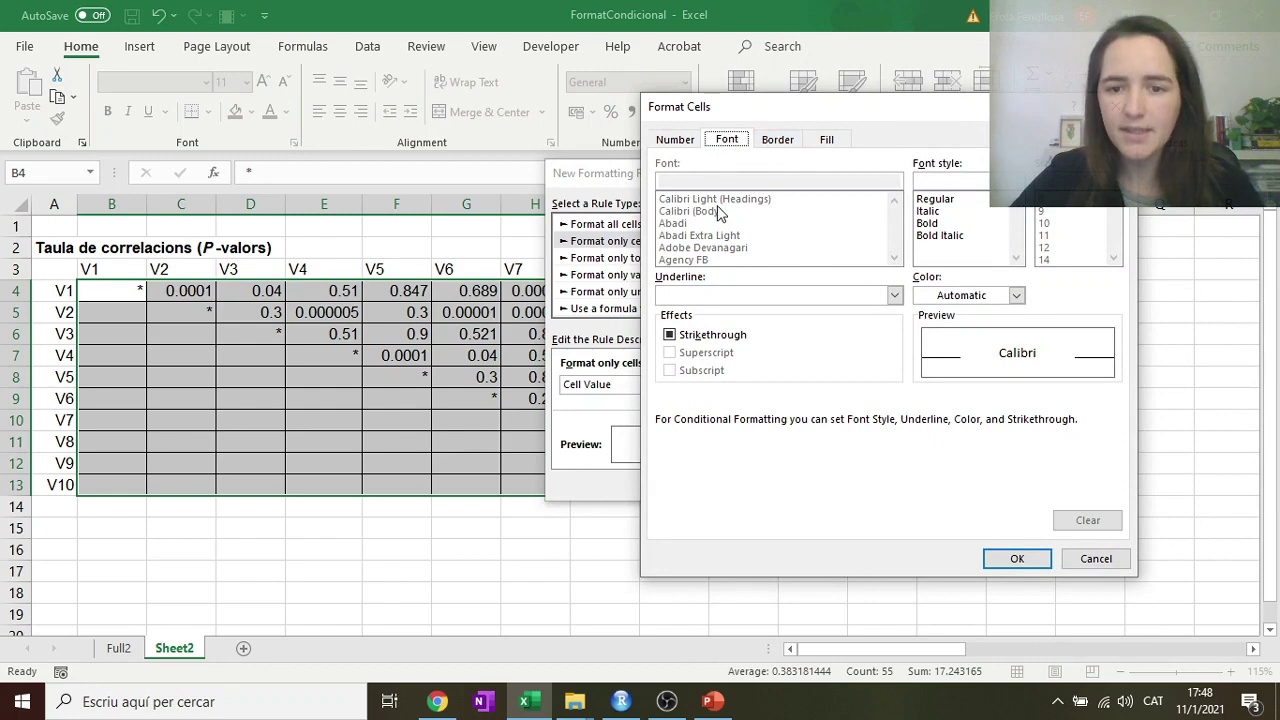
pyautogui.click(827, 139)
pyautogui.click(723, 323)
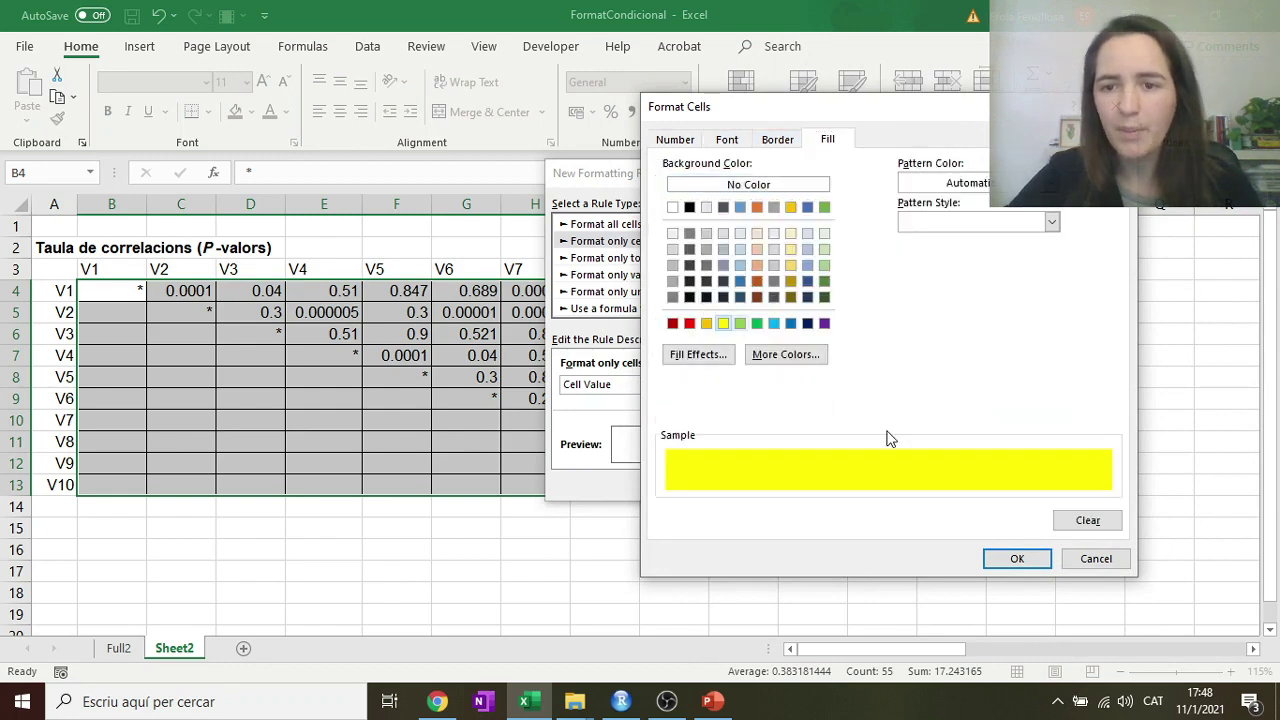
pyautogui.click(727, 139)
pyautogui.click(669, 334)
pyautogui.click(928, 224)
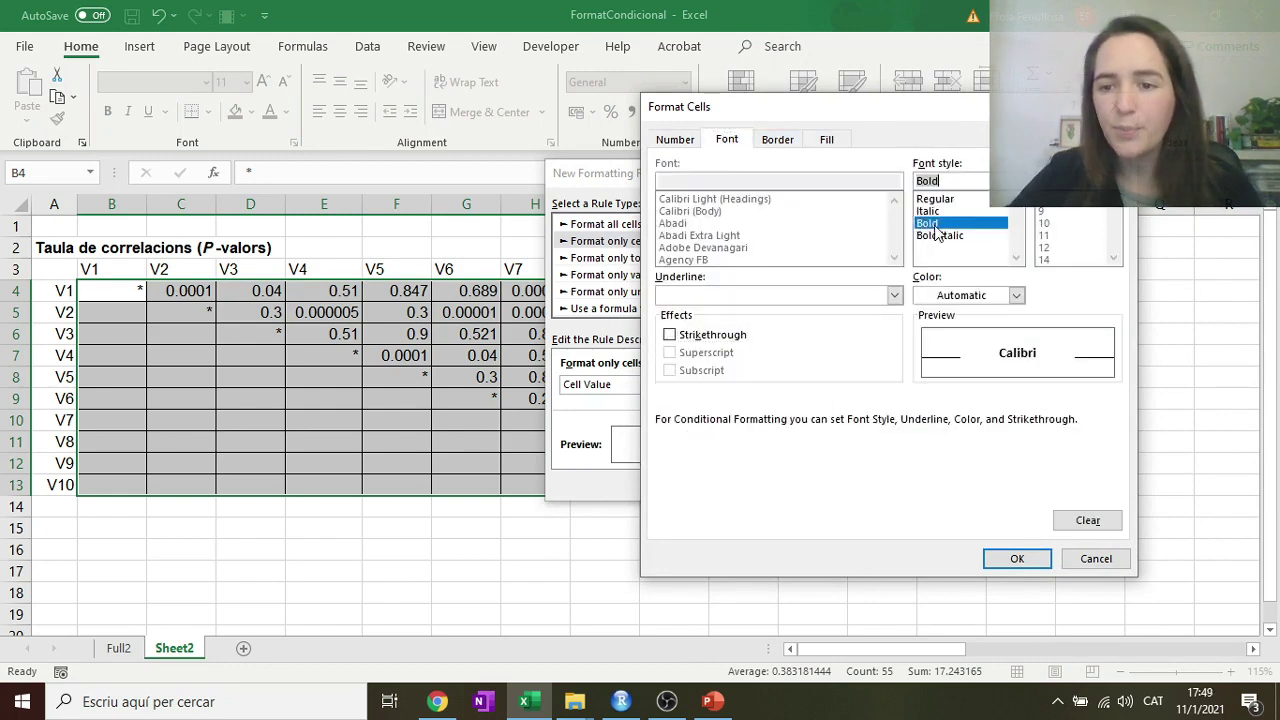
pyautogui.click(1017, 559)
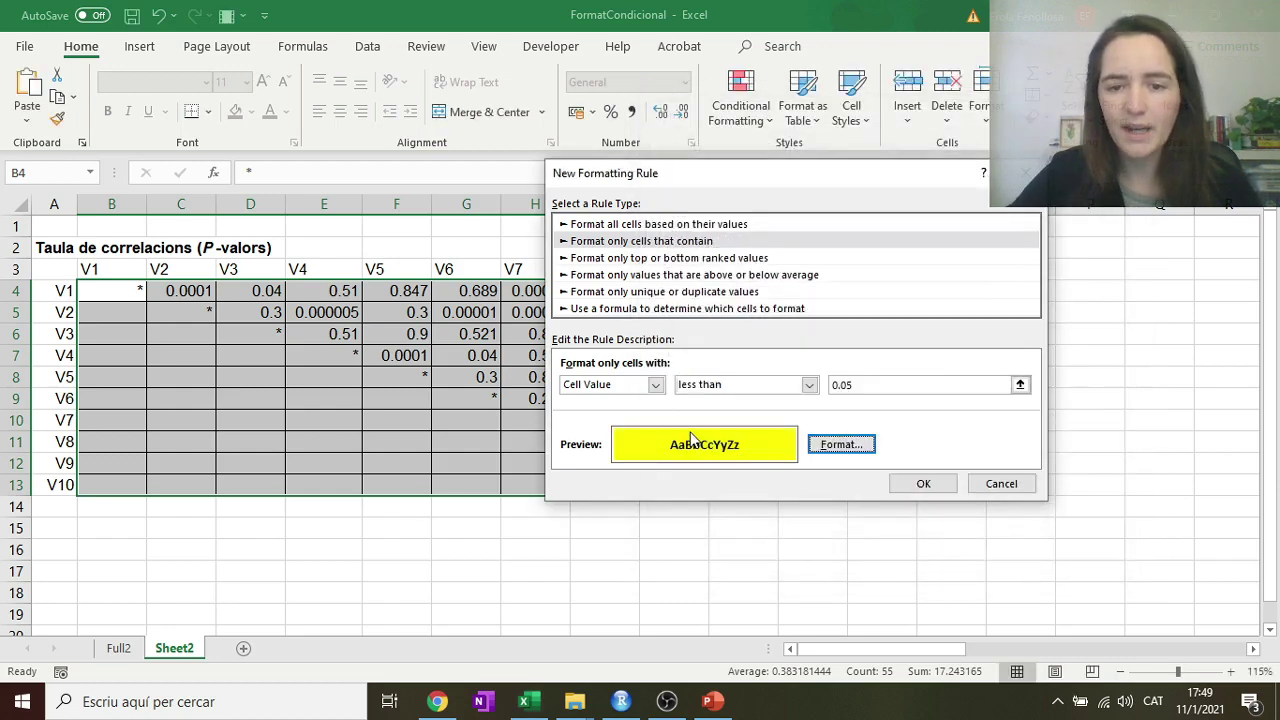
pyautogui.click(920, 485)
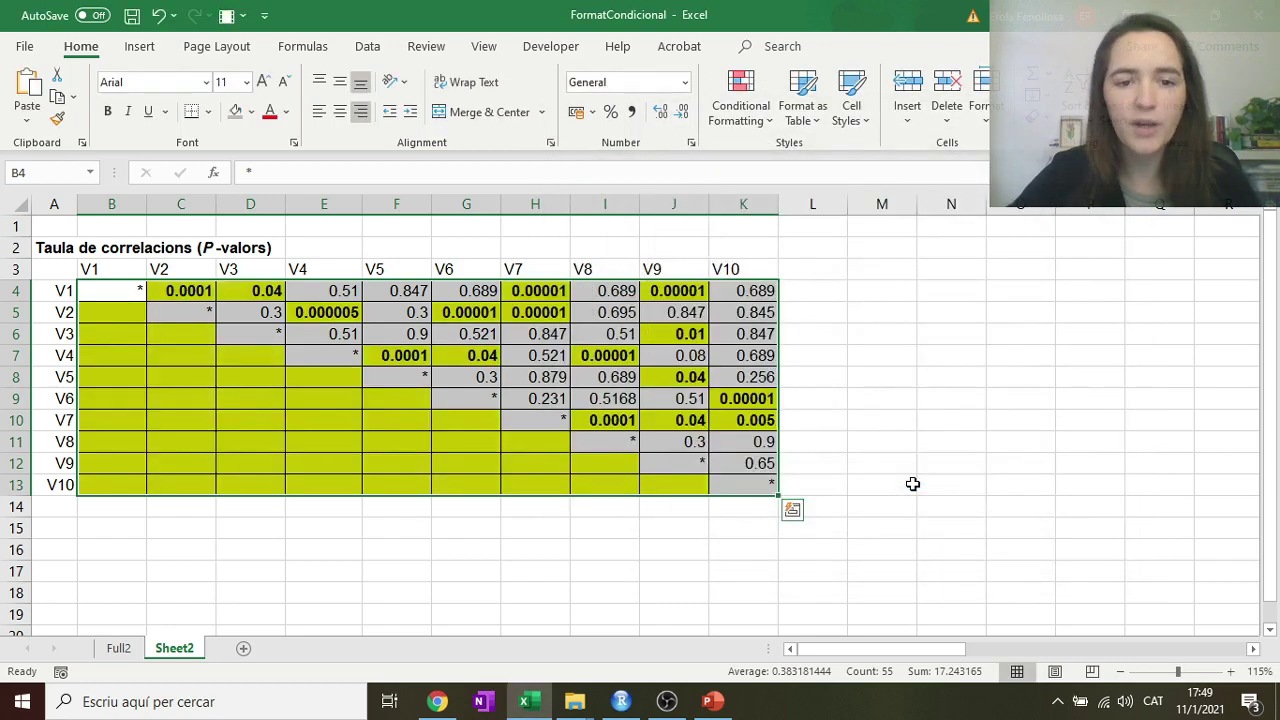
# Step: Examine the highlighted P-values, the empty lower half of the correlation table, the V9 column and the V2 row
pyautogui.click(899, 426)
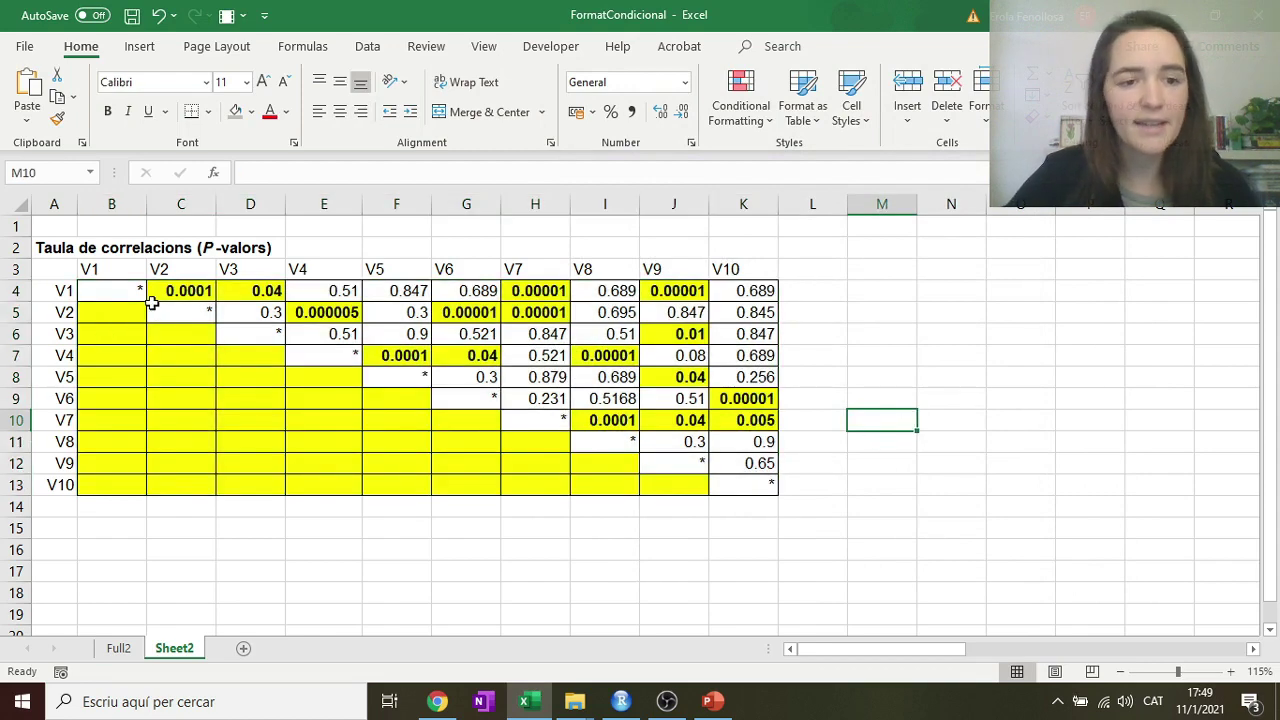
pyautogui.moveTo(130, 290); pyautogui.dragTo(746, 421)
pyautogui.click(881, 420)
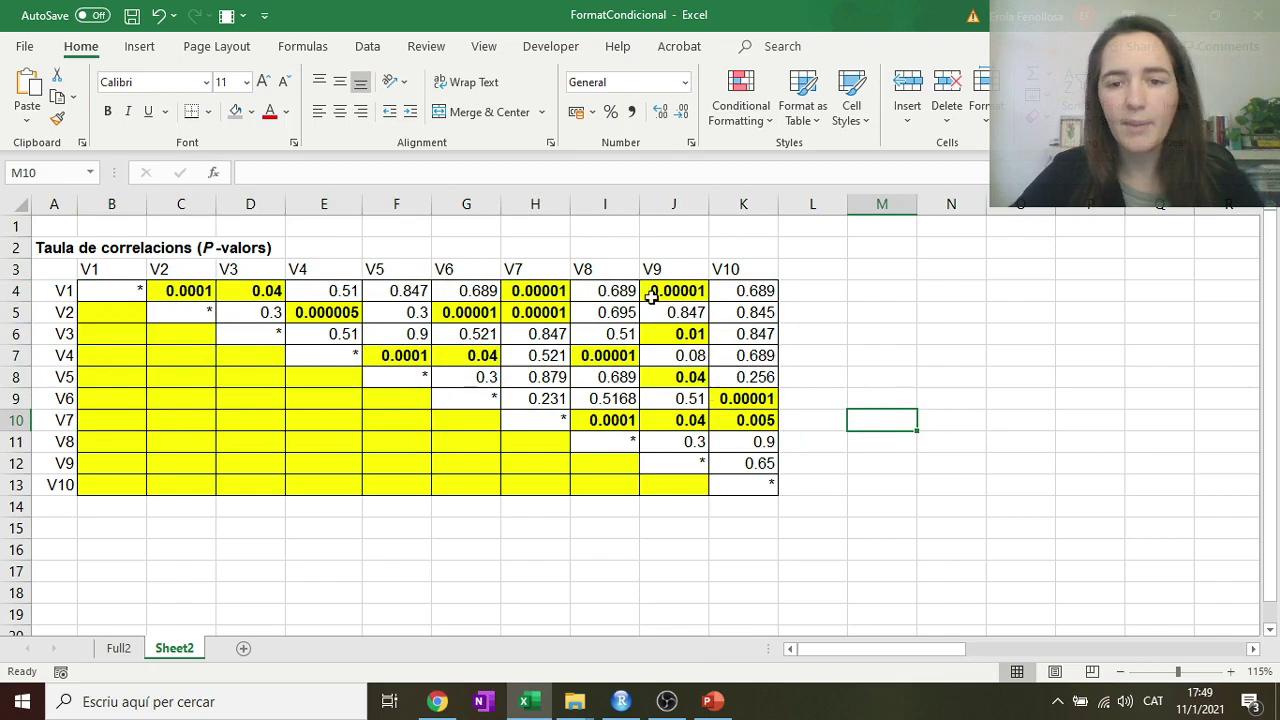
pyautogui.moveTo(90, 316); pyautogui.dragTo(665, 490)
pyautogui.click(665, 490)
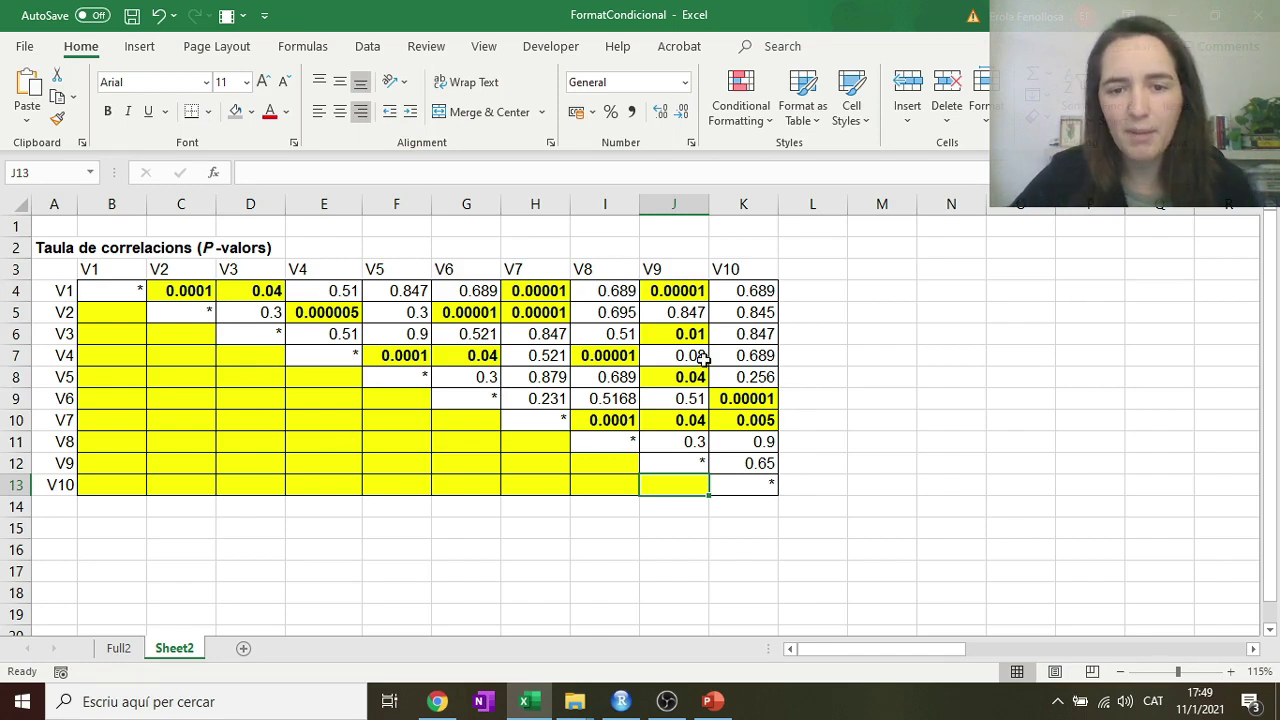
pyautogui.click(664, 204)
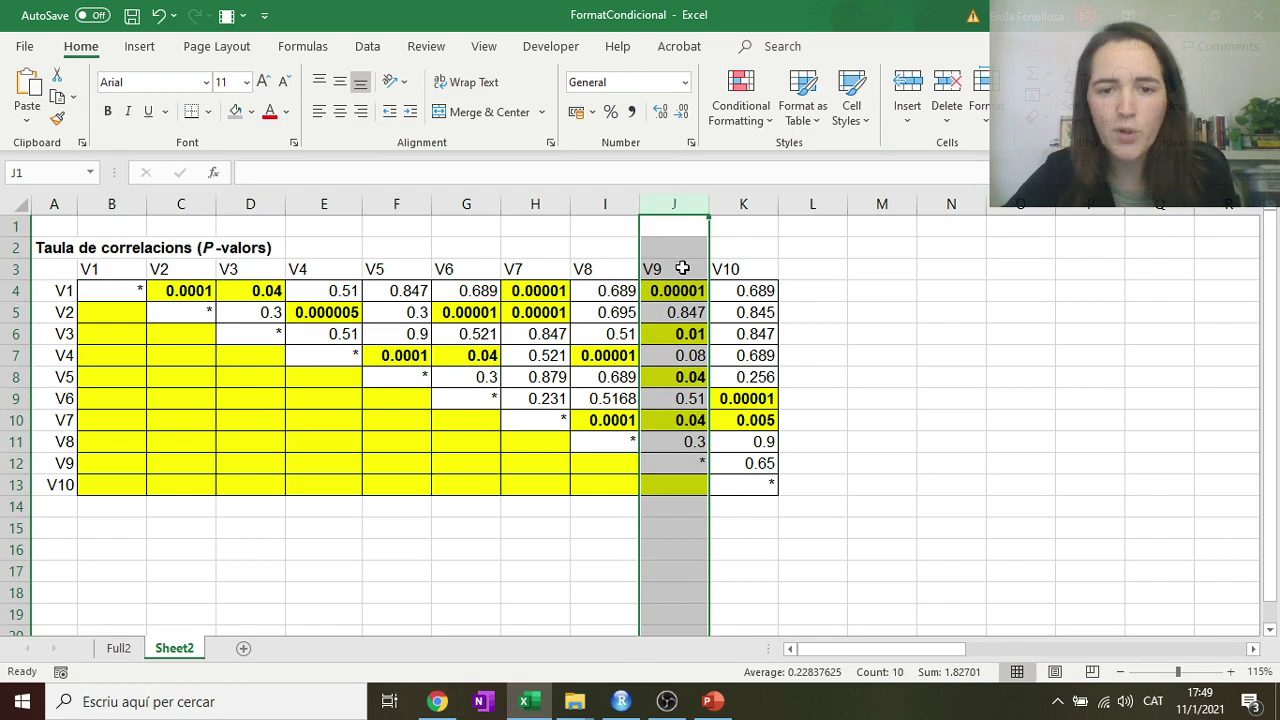
pyautogui.moveTo(106, 316); pyautogui.dragTo(768, 313)
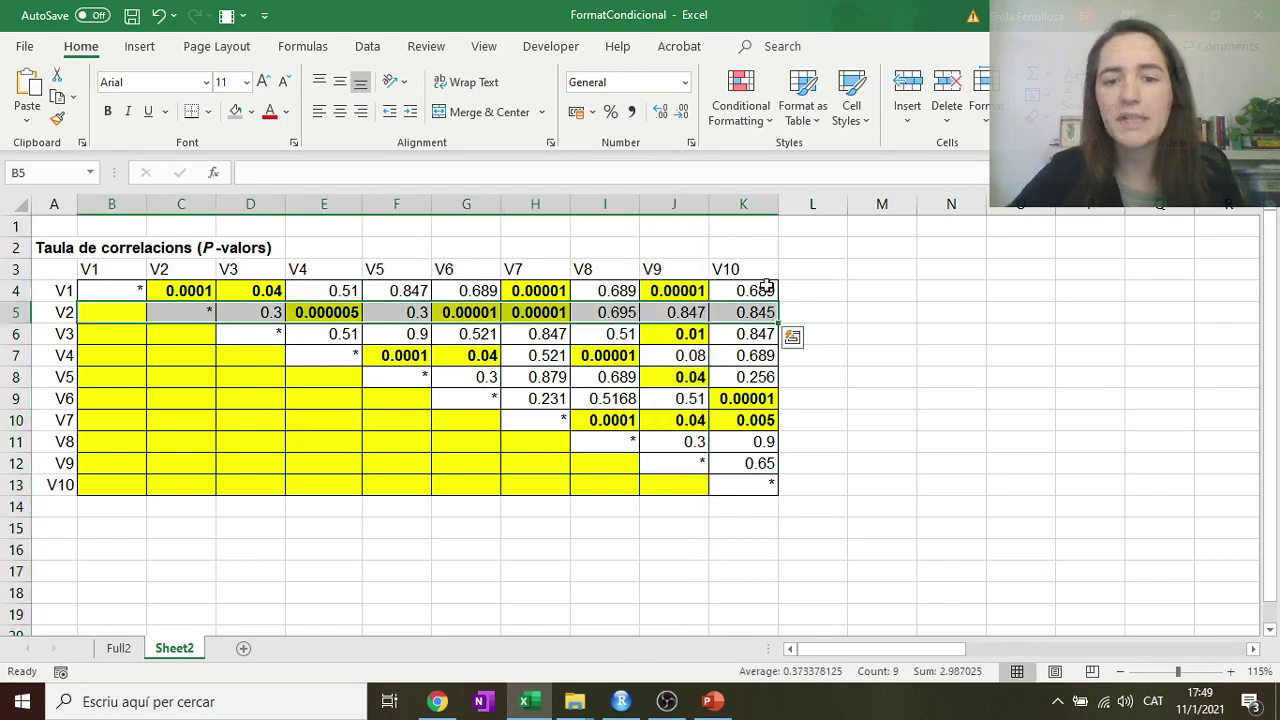
pyautogui.click(766, 288)
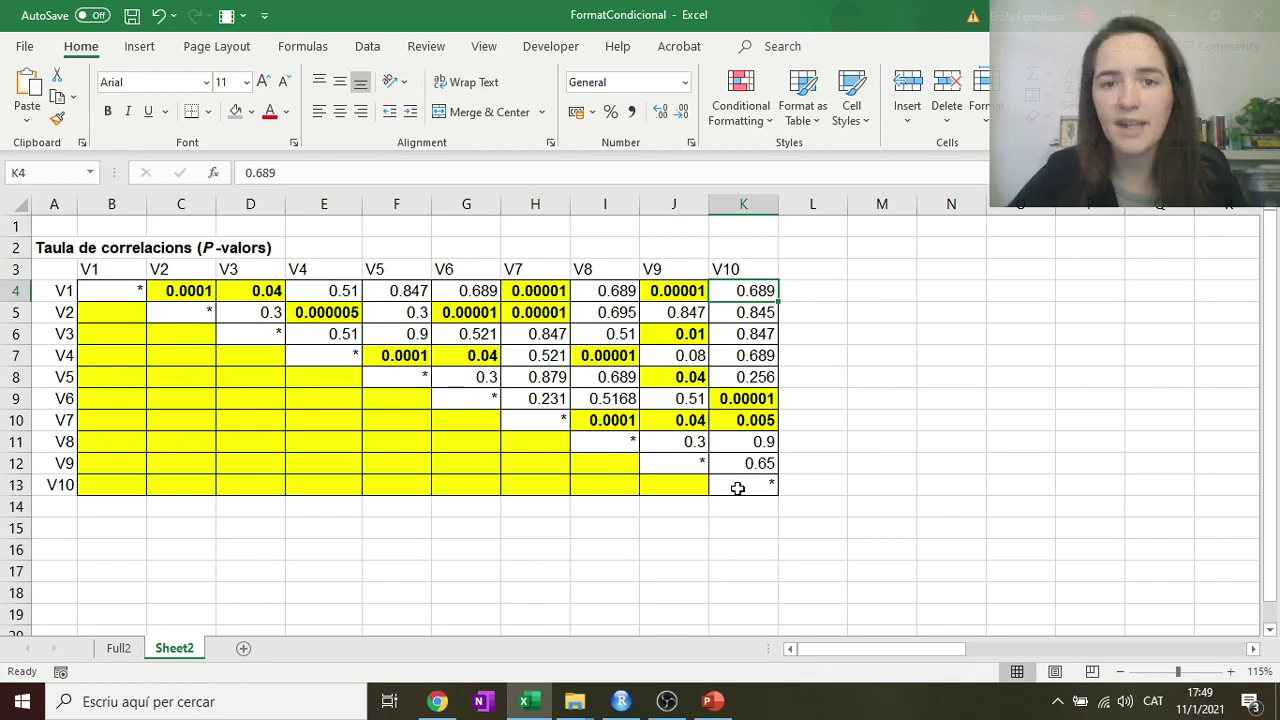
pyautogui.click(825, 305)
# Step: Highlight the dates occurring this week in the Data venciment column with Light Red Fill with Dark Red Text
pyautogui.moveTo(884, 650); pyautogui.dragTo(1065, 650)
pyautogui.click(575, 565)
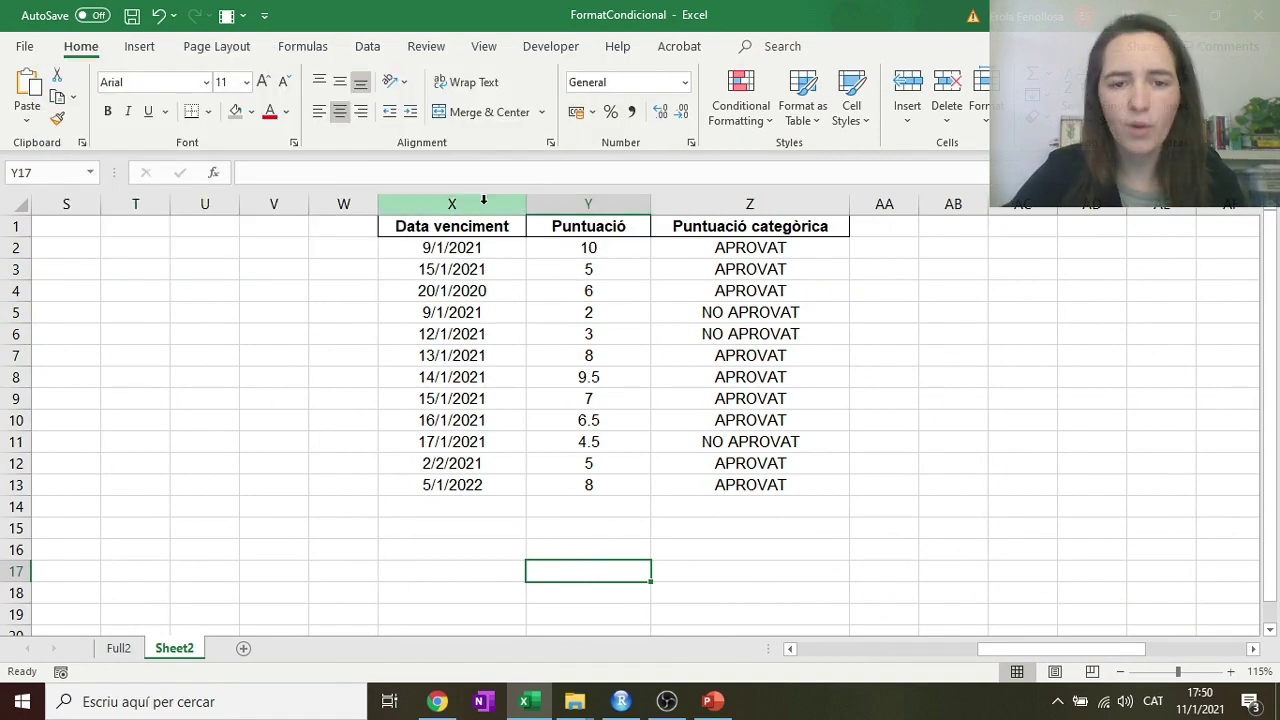
pyautogui.click(480, 203)
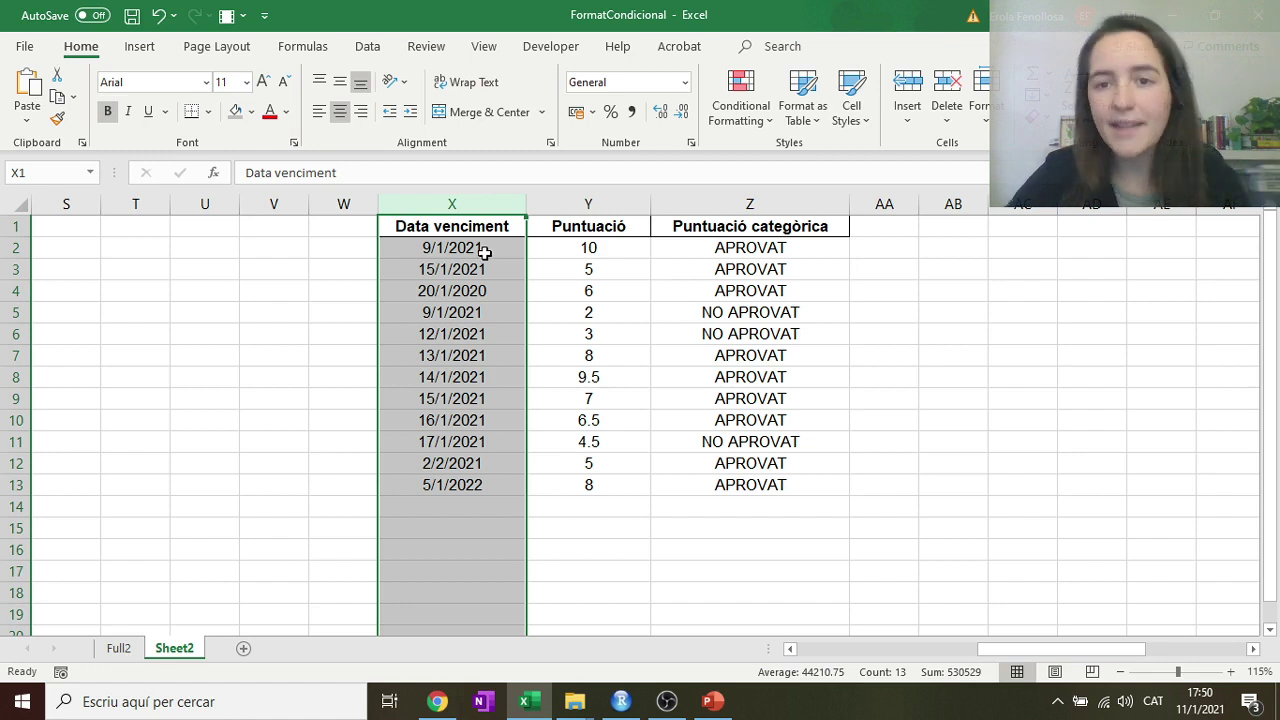
pyautogui.click(754, 131)
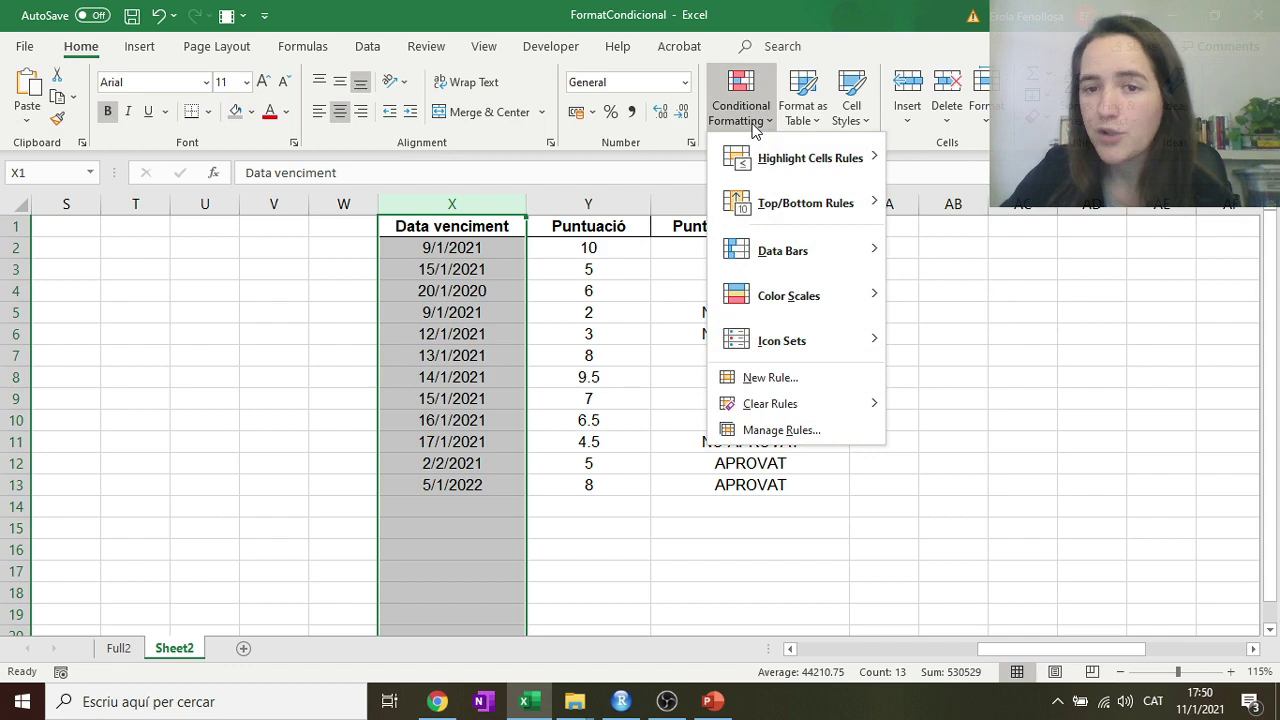
pyautogui.moveTo(771, 166)
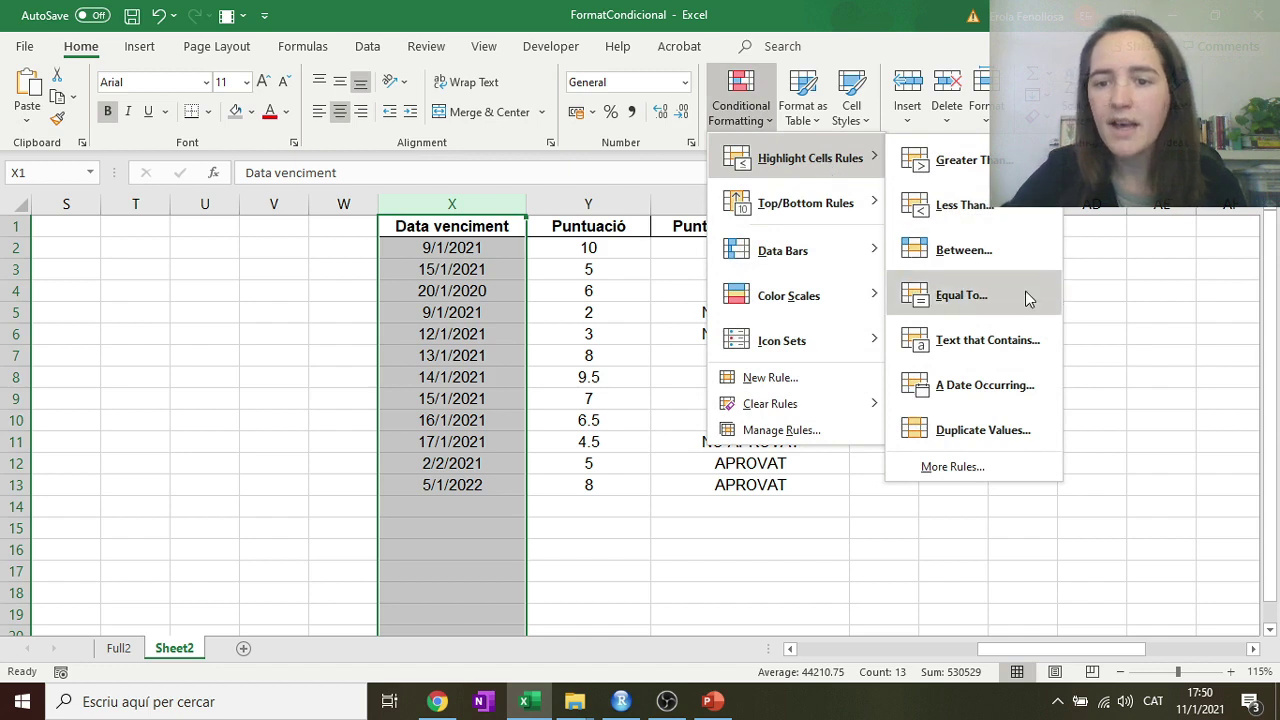
pyautogui.click(1005, 390)
pyautogui.click(734, 317)
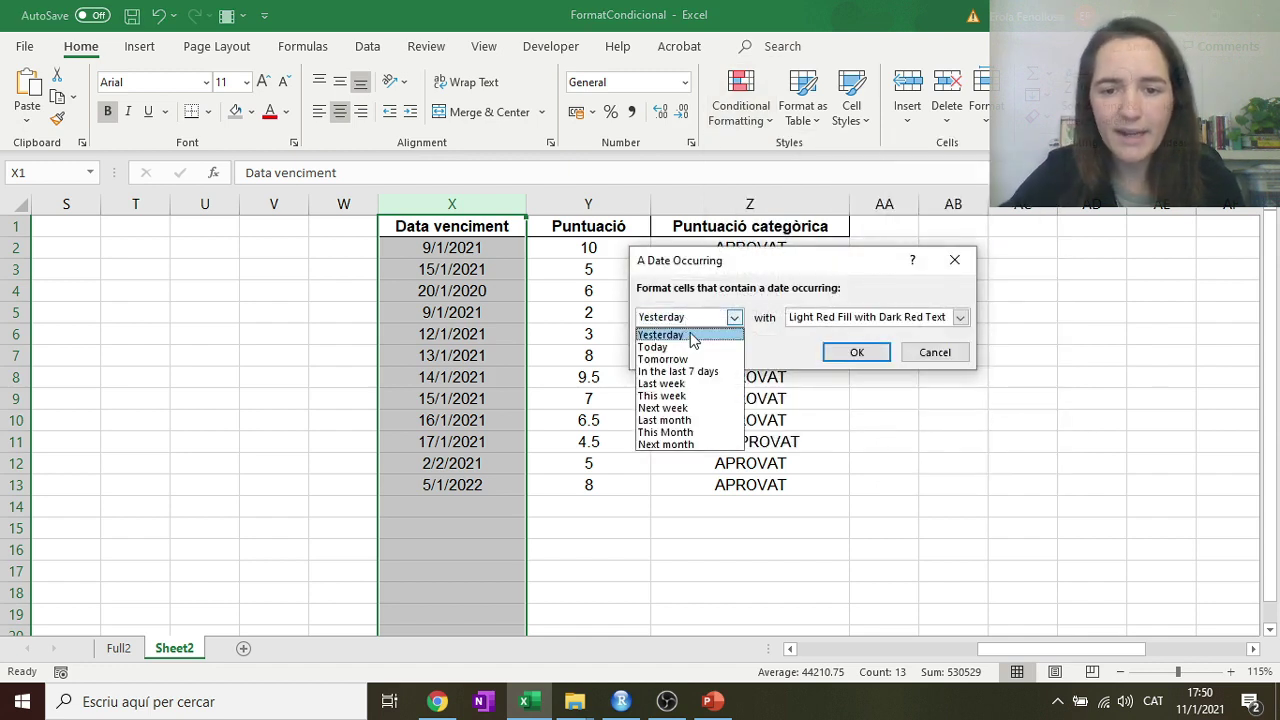
pyautogui.click(695, 398)
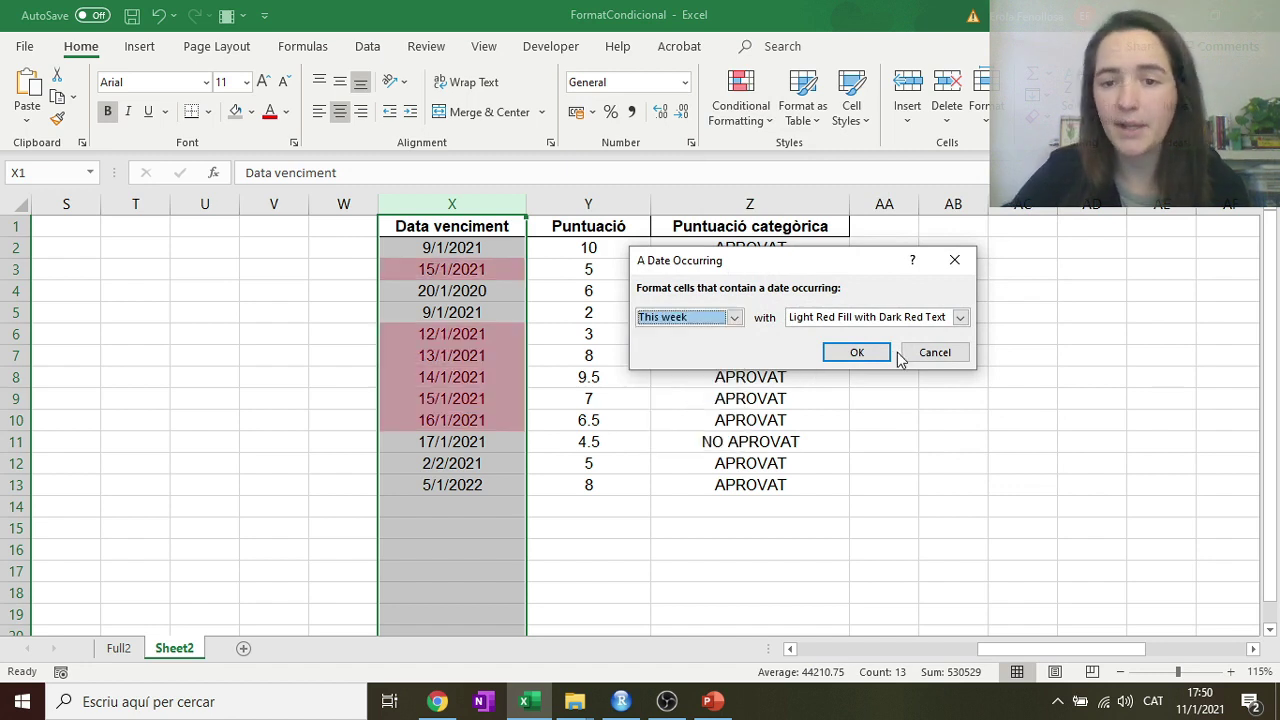
pyautogui.click(856, 352)
pyautogui.moveTo(460, 356); pyautogui.dragTo(455, 378)
pyautogui.moveTo(461, 314); pyautogui.dragTo(473, 418)
pyautogui.click(473, 419)
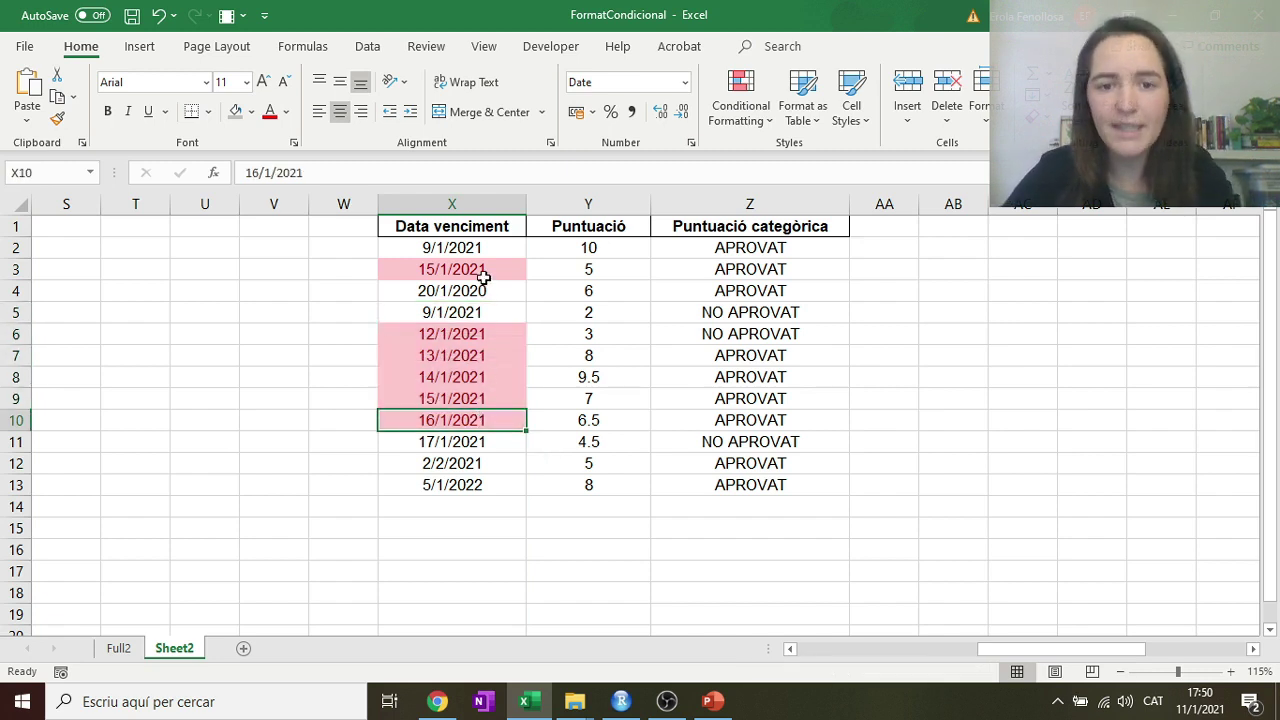
# Step: Apply a three-color scale to the Puntuació column, with red for the highest scores, yellow between and green for the lowest
pyautogui.click(590, 274)
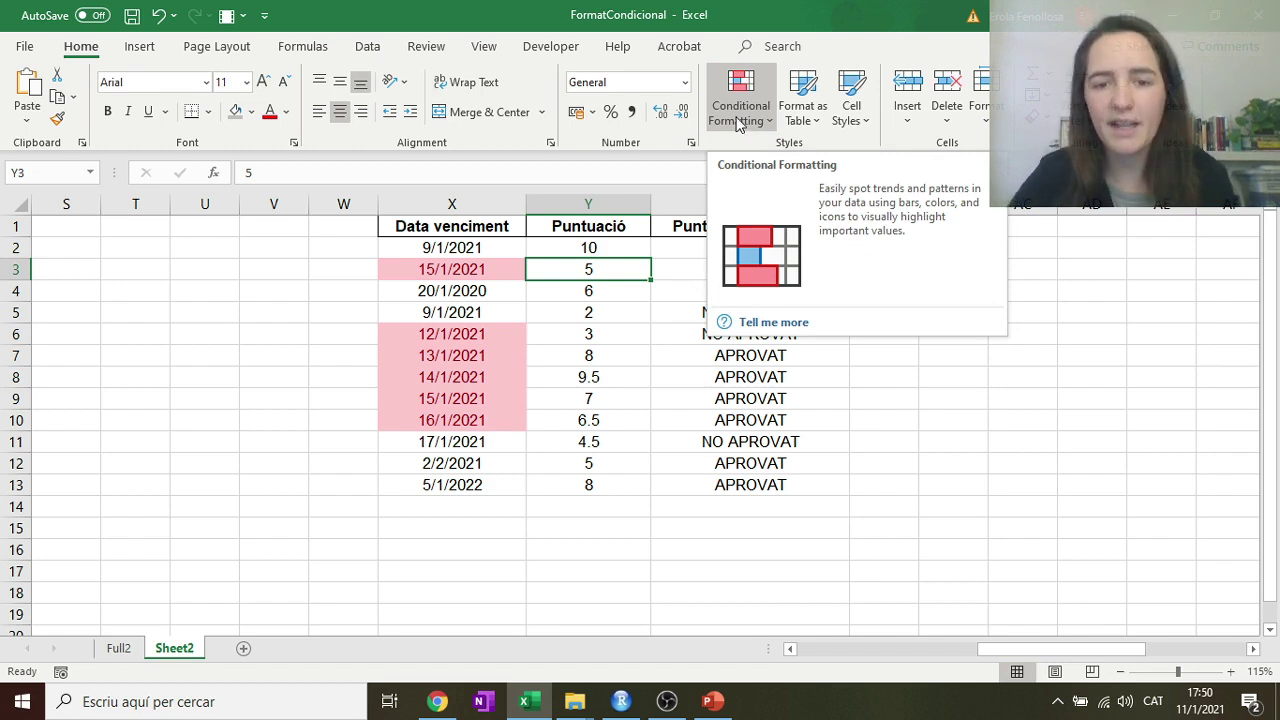
pyautogui.click(606, 206)
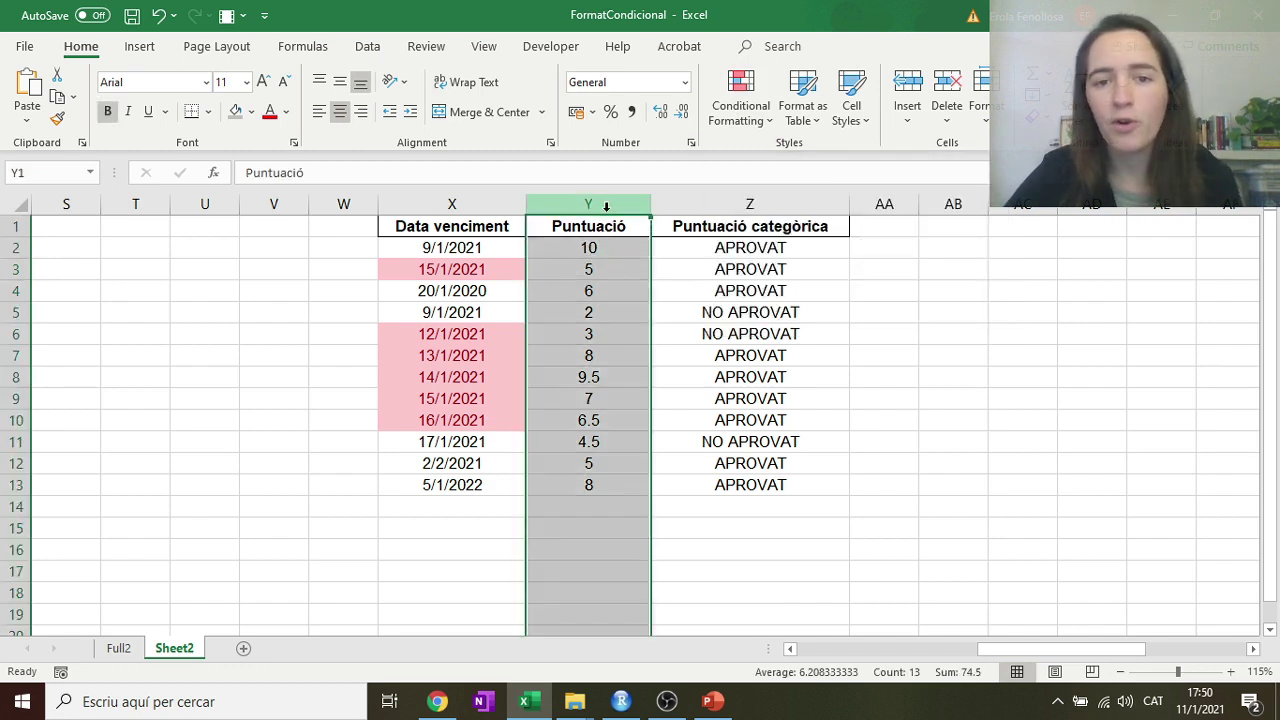
pyautogui.click(620, 291)
pyautogui.click(636, 210)
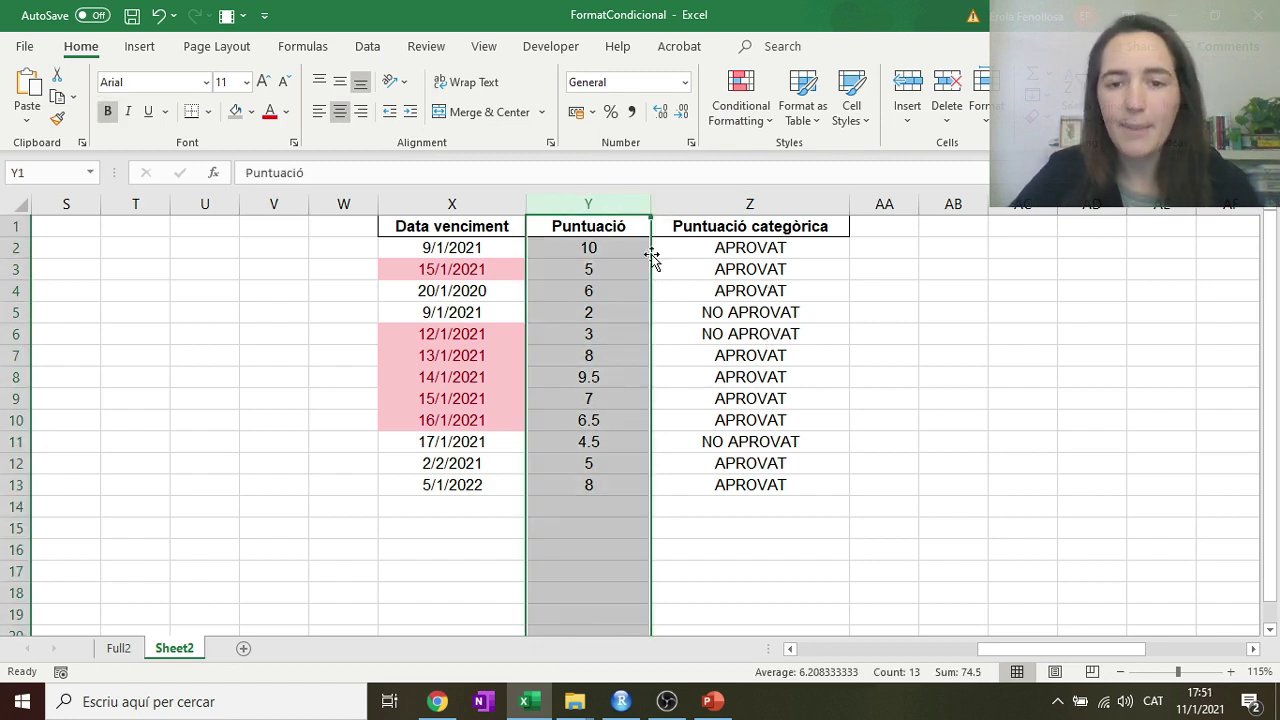
pyautogui.click(741, 100)
pyautogui.moveTo(790, 302)
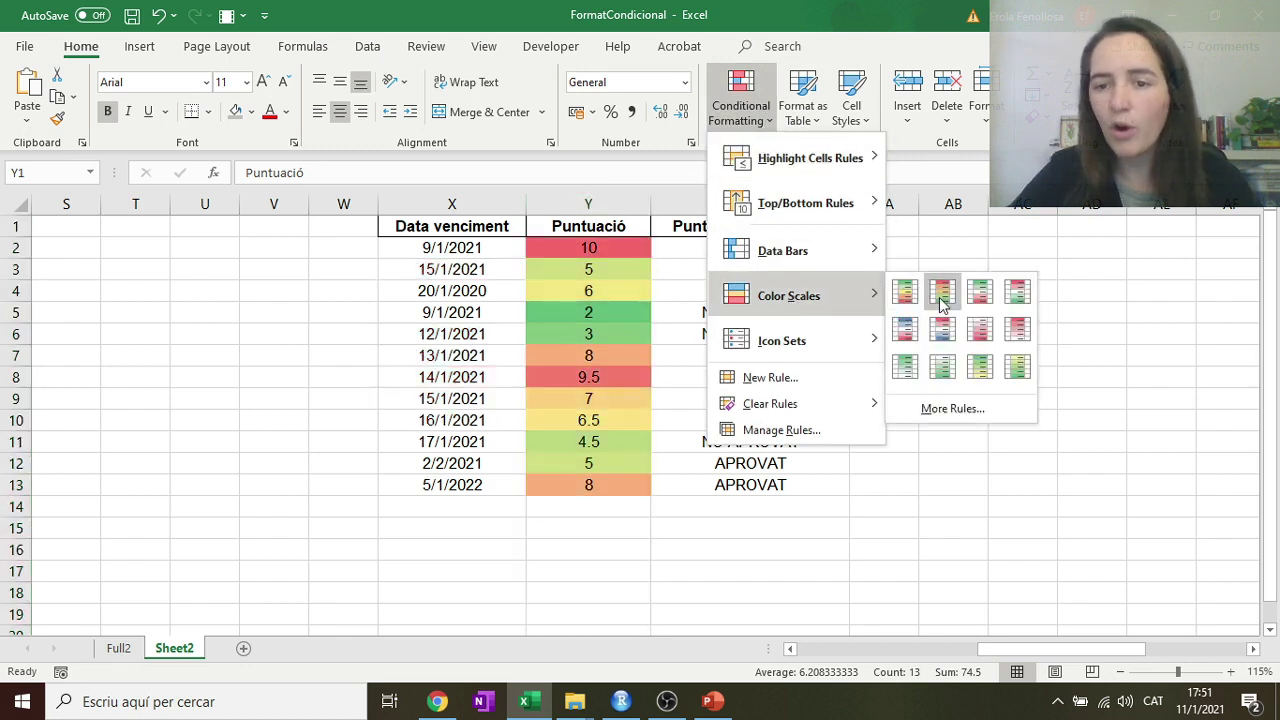
pyautogui.click(942, 300)
pyautogui.click(785, 352)
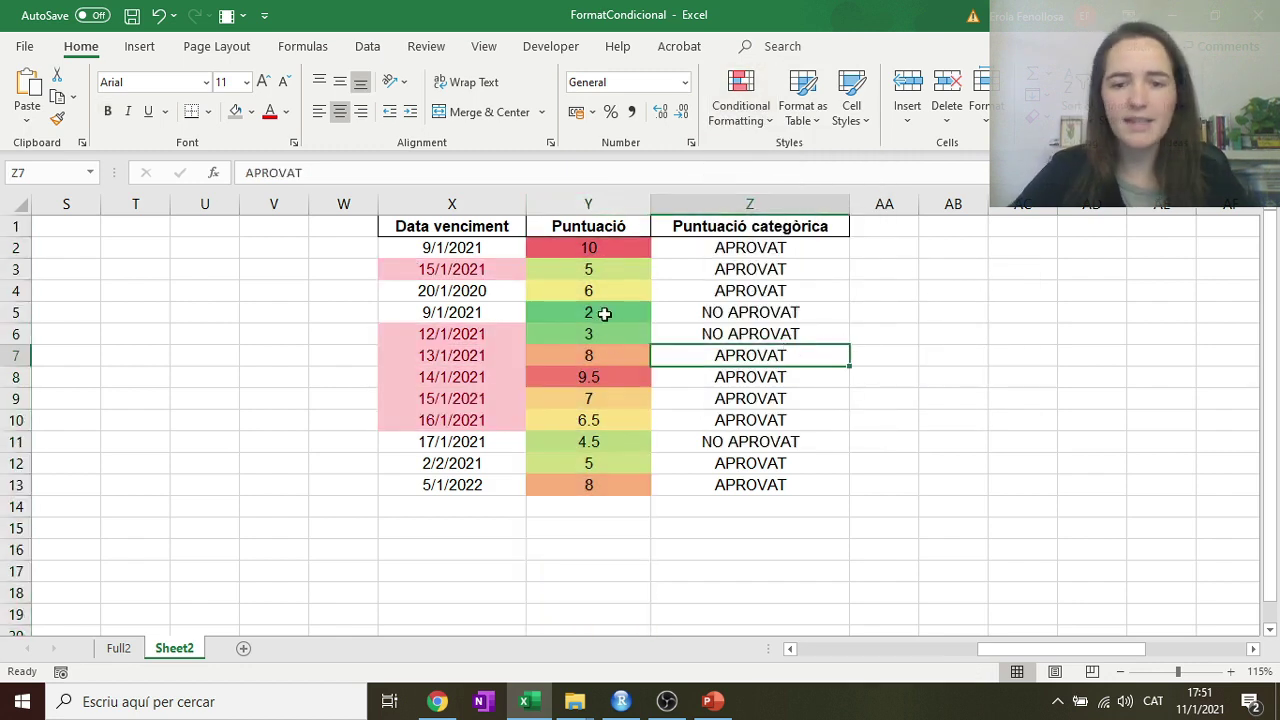
# Step: Start a new formatting rule for the Puntuació column, using the Icon Sets format style with three traffic-light circles
pyautogui.click(604, 203)
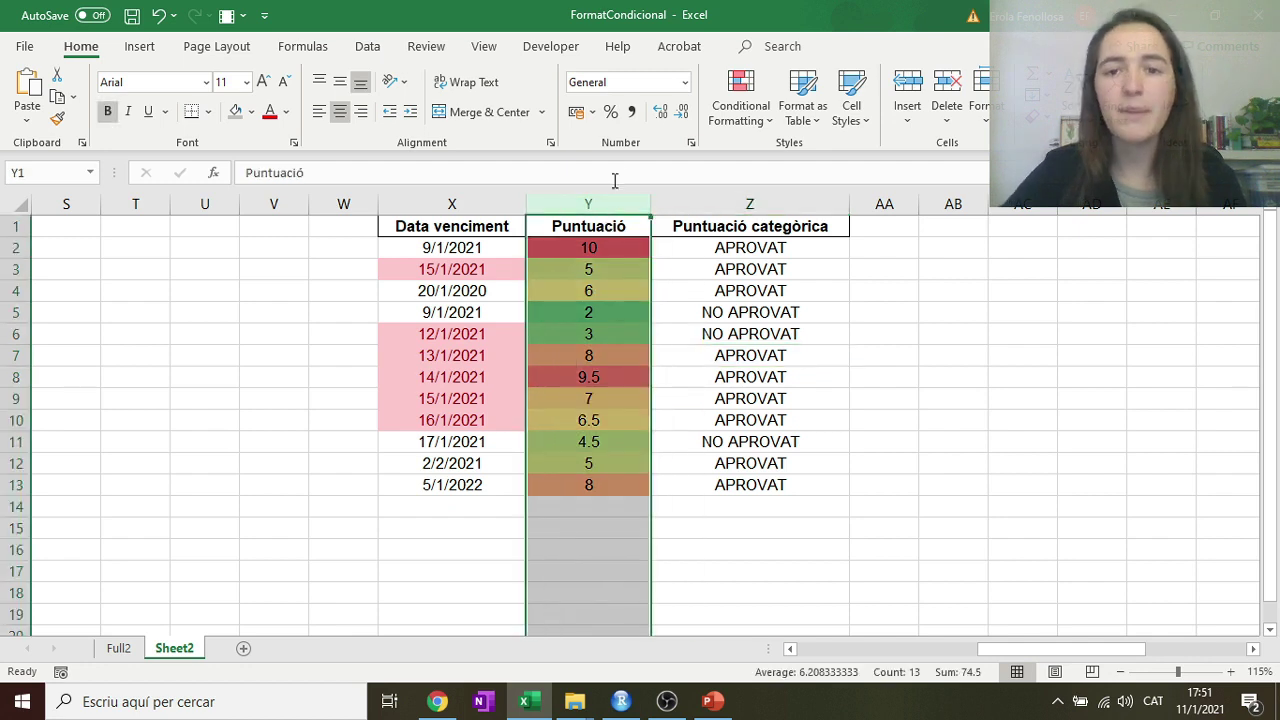
pyautogui.click(739, 100)
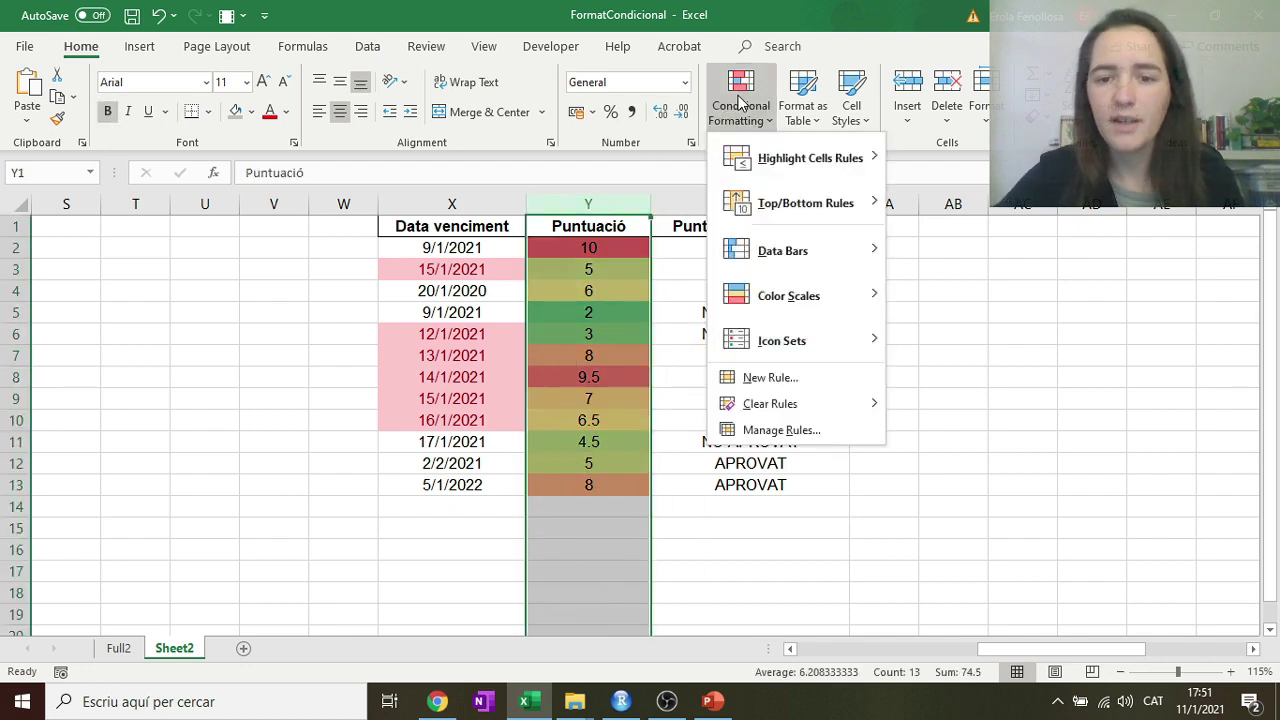
pyautogui.moveTo(800, 355)
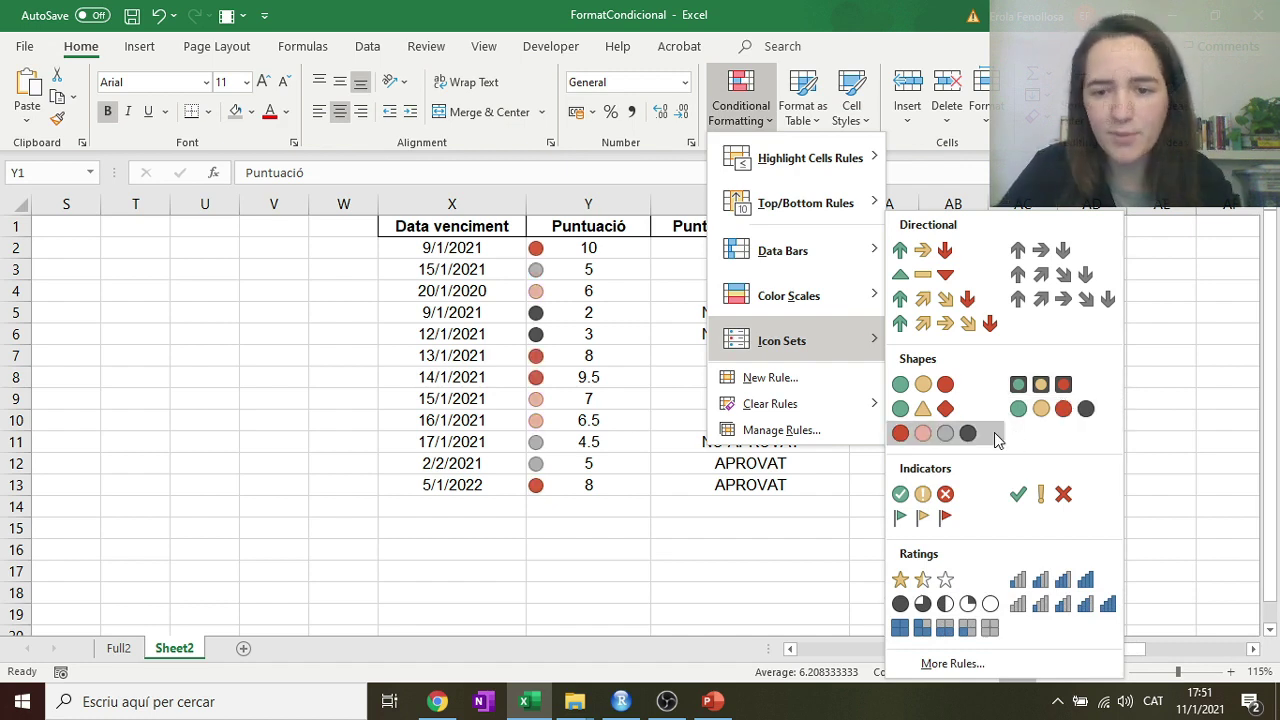
pyautogui.click(815, 388)
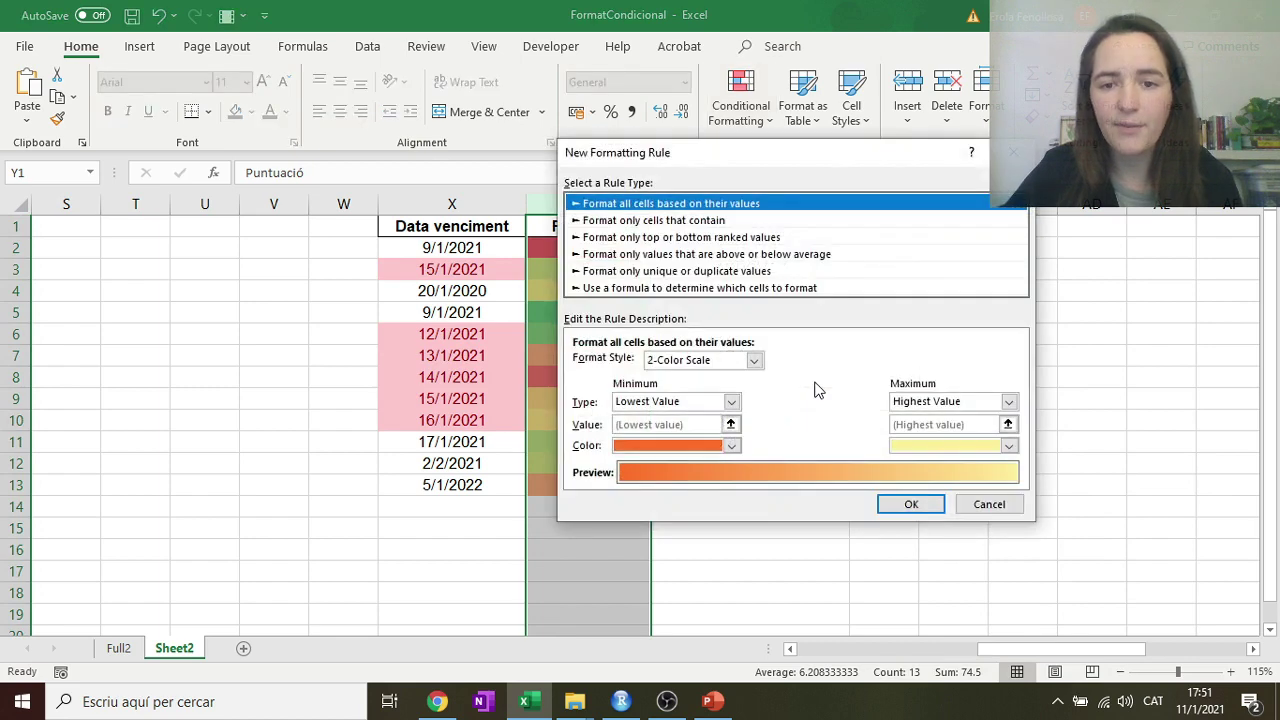
pyautogui.moveTo(710, 148); pyautogui.dragTo(813, 128)
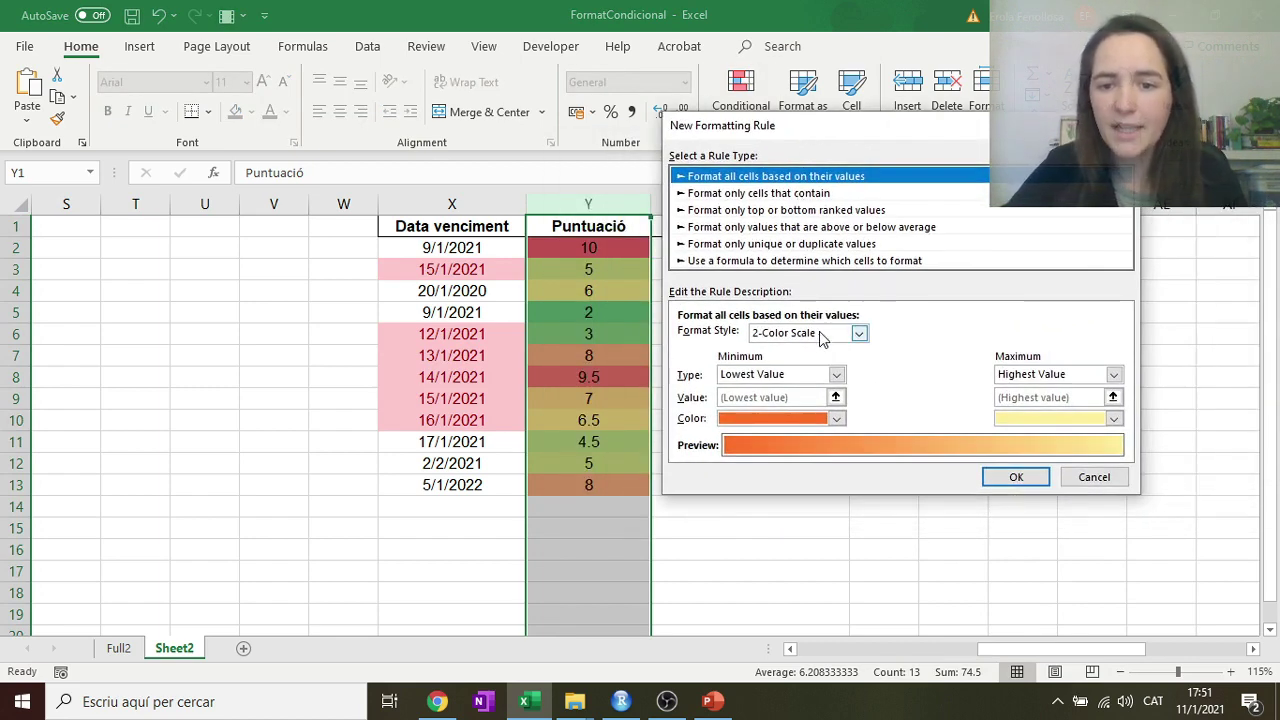
pyautogui.click(826, 334)
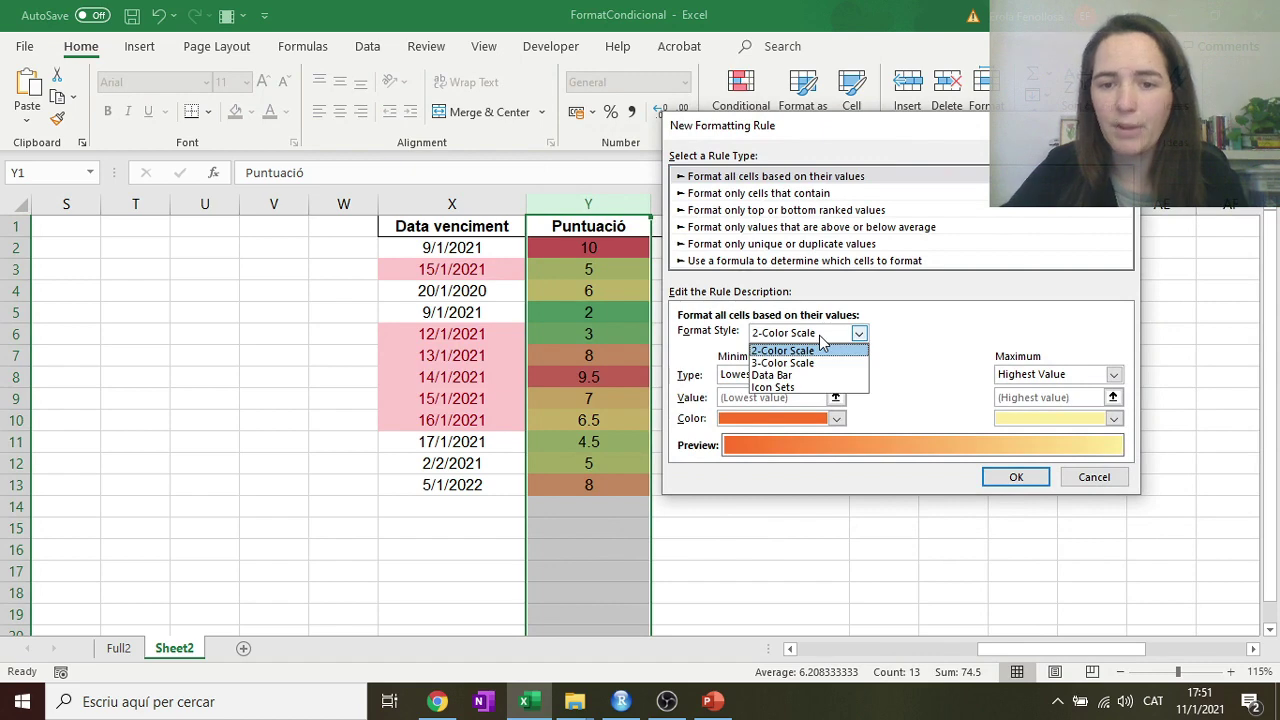
pyautogui.click(786, 388)
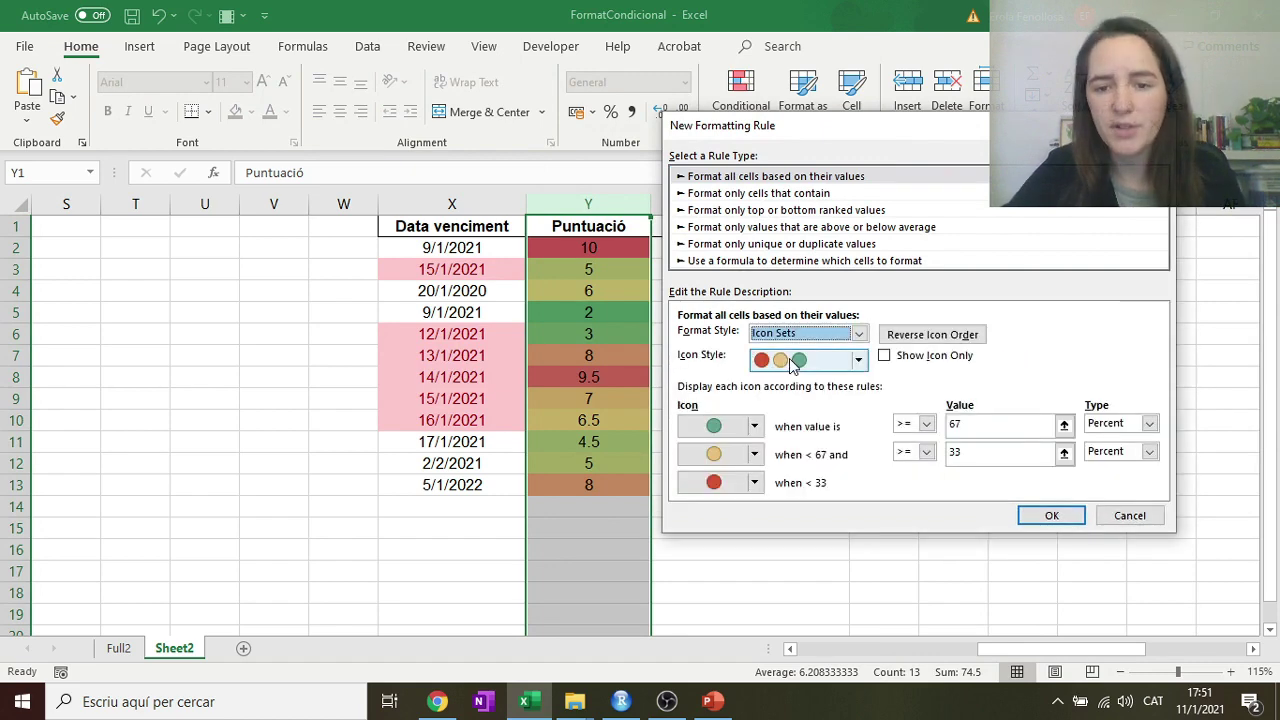
pyautogui.click(792, 366)
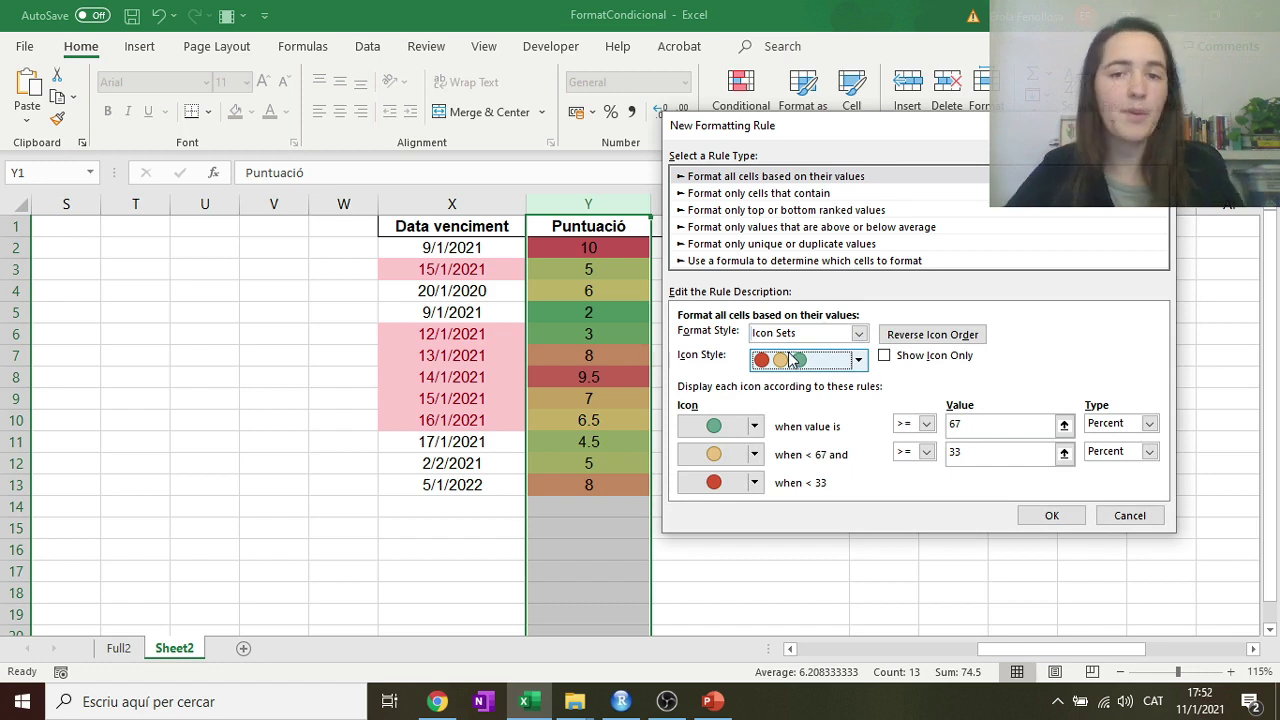
pyautogui.click(858, 362)
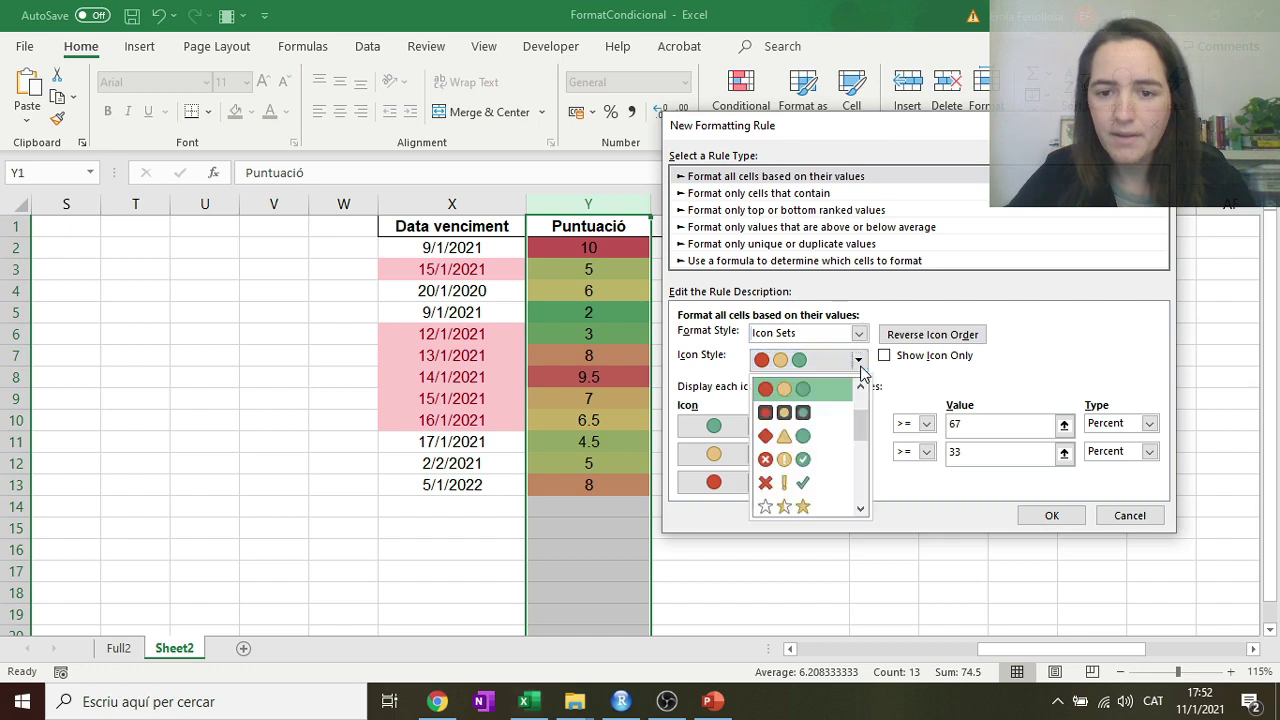
pyautogui.click(860, 370)
# Step: Set No Cell Icon for the lowest band and a red circle for the middle band of the icon rule
pyautogui.click(754, 482)
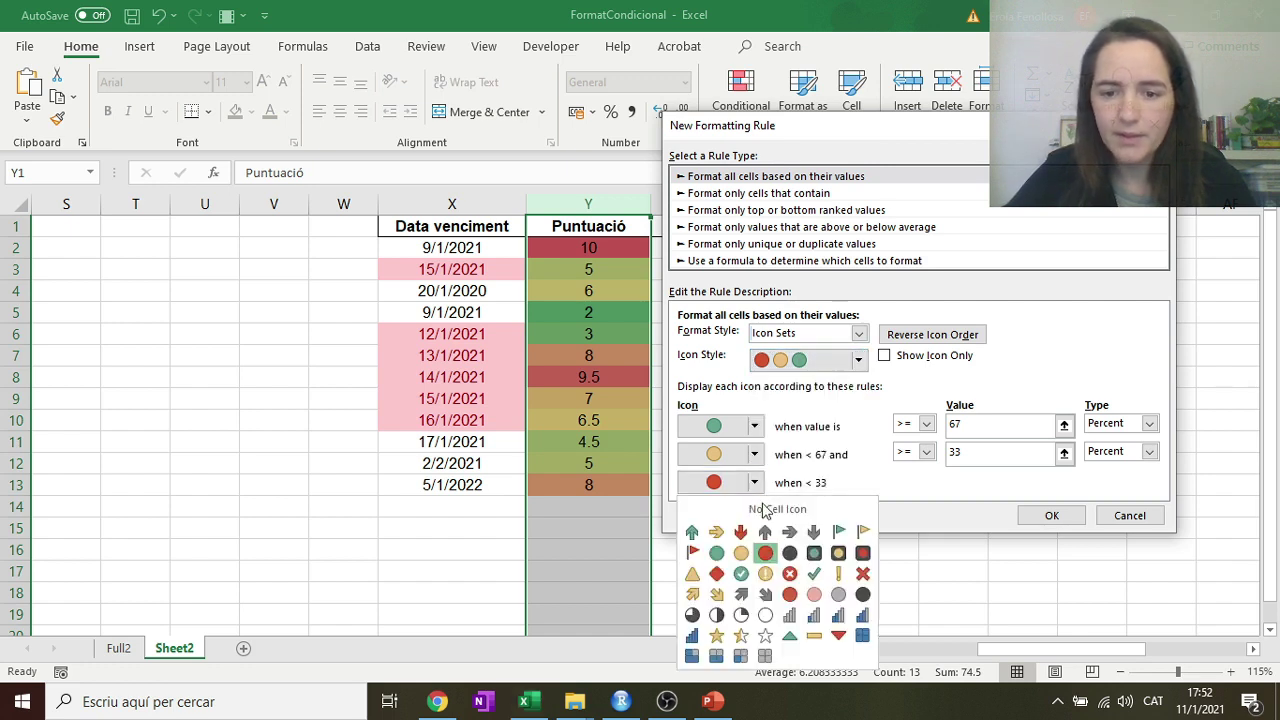
pyautogui.click(776, 510)
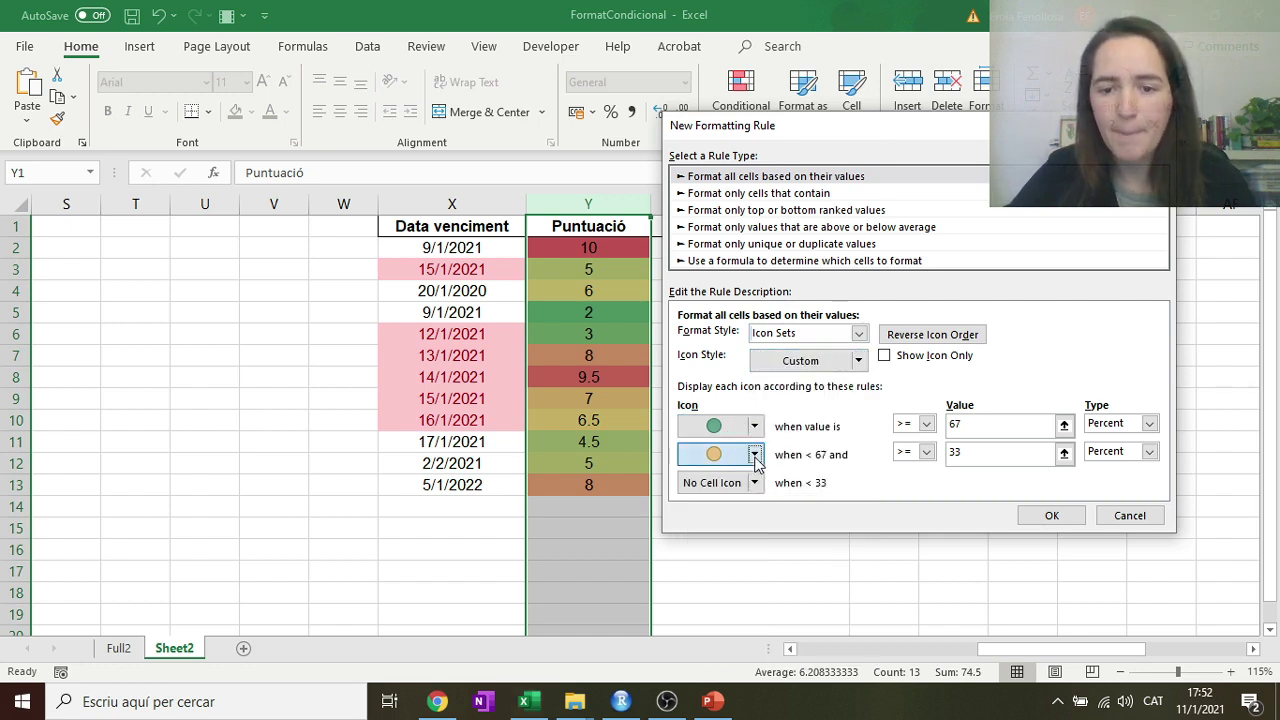
pyautogui.click(755, 455)
pyautogui.click(765, 525)
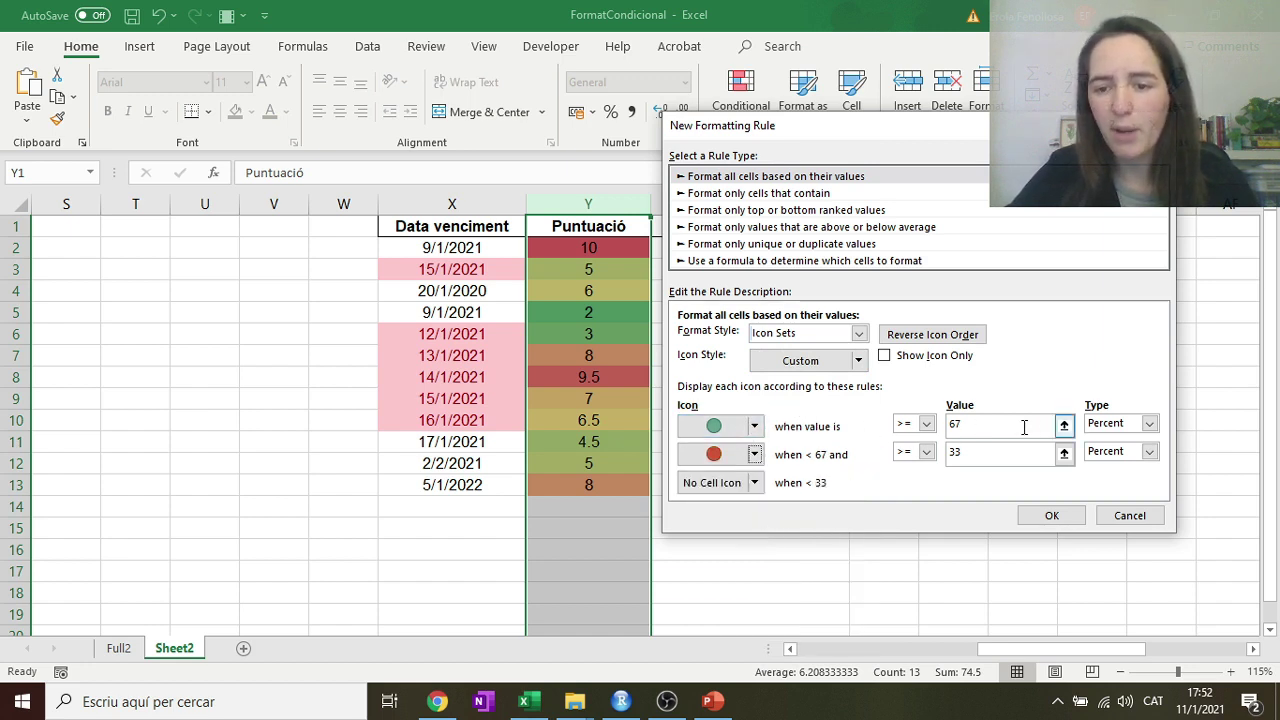
# Step: Set the icon thresholds to >= 5 for the green circle and >= 0 for the red circle
pyautogui.moveTo(1032, 428); pyautogui.dragTo(898, 428)
pyautogui.write('5')
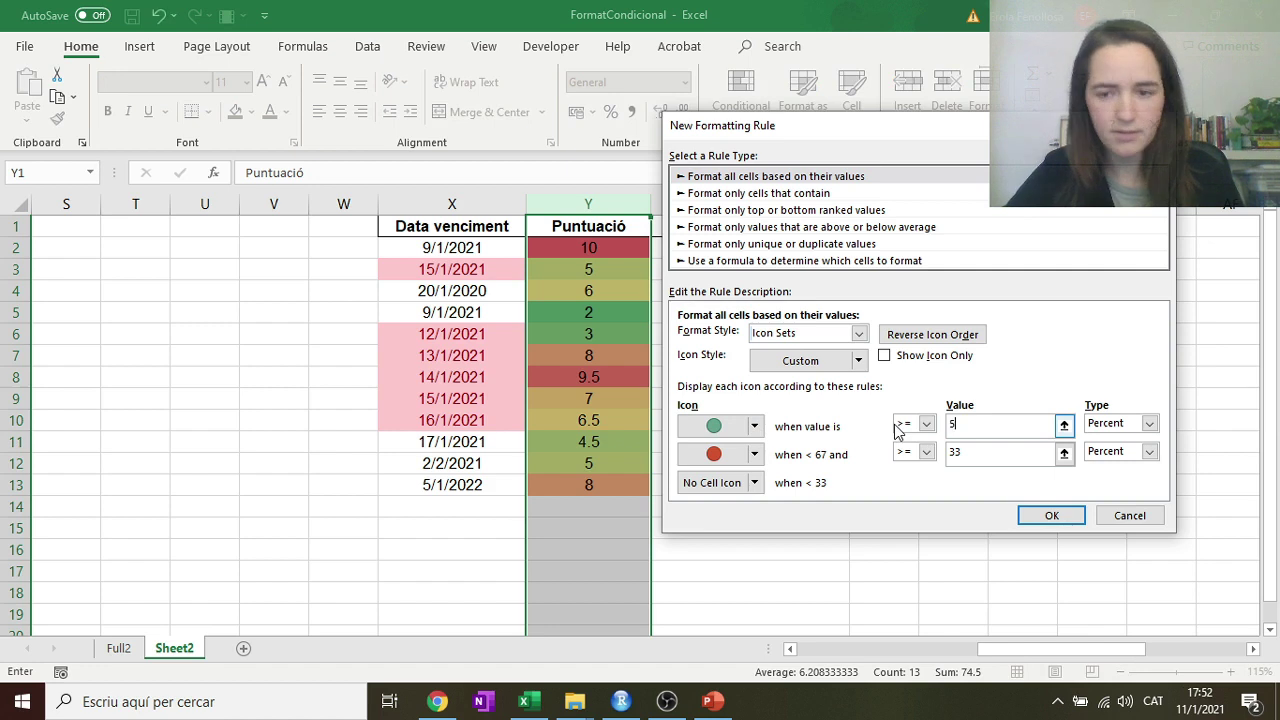
pyautogui.click(984, 451)
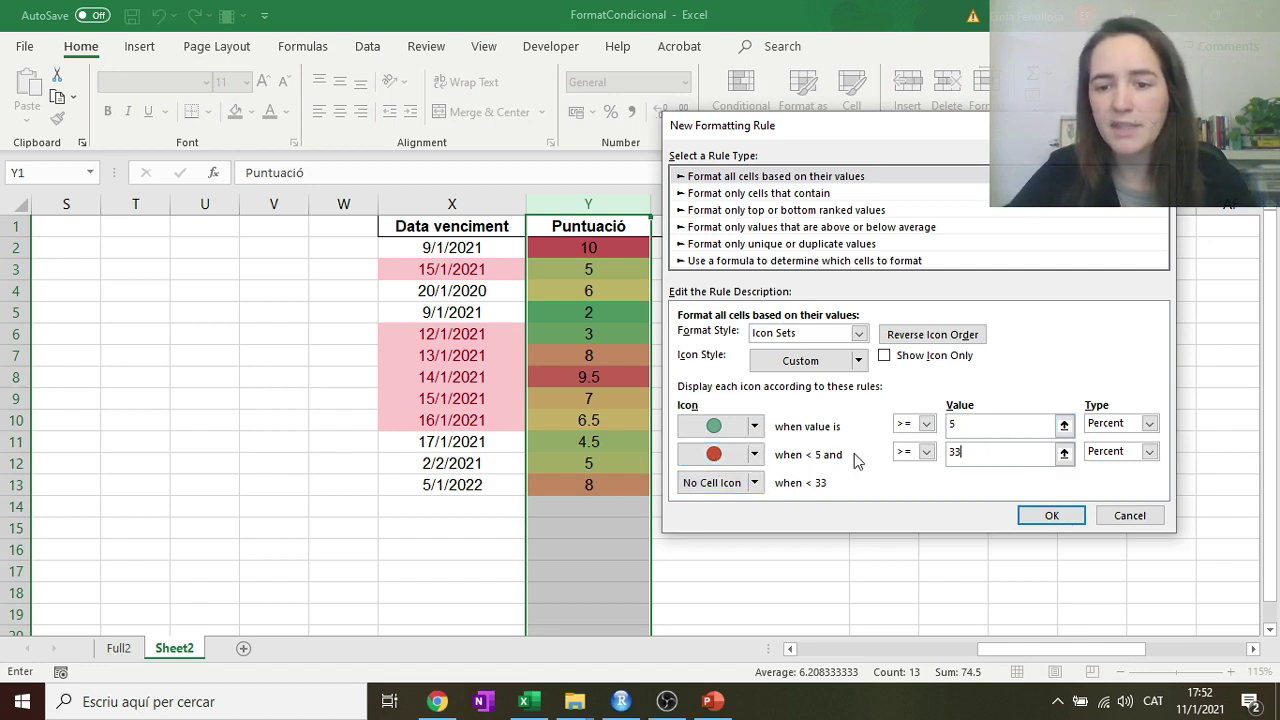
pyautogui.moveTo(964, 452); pyautogui.dragTo(927, 457)
pyautogui.write('0')
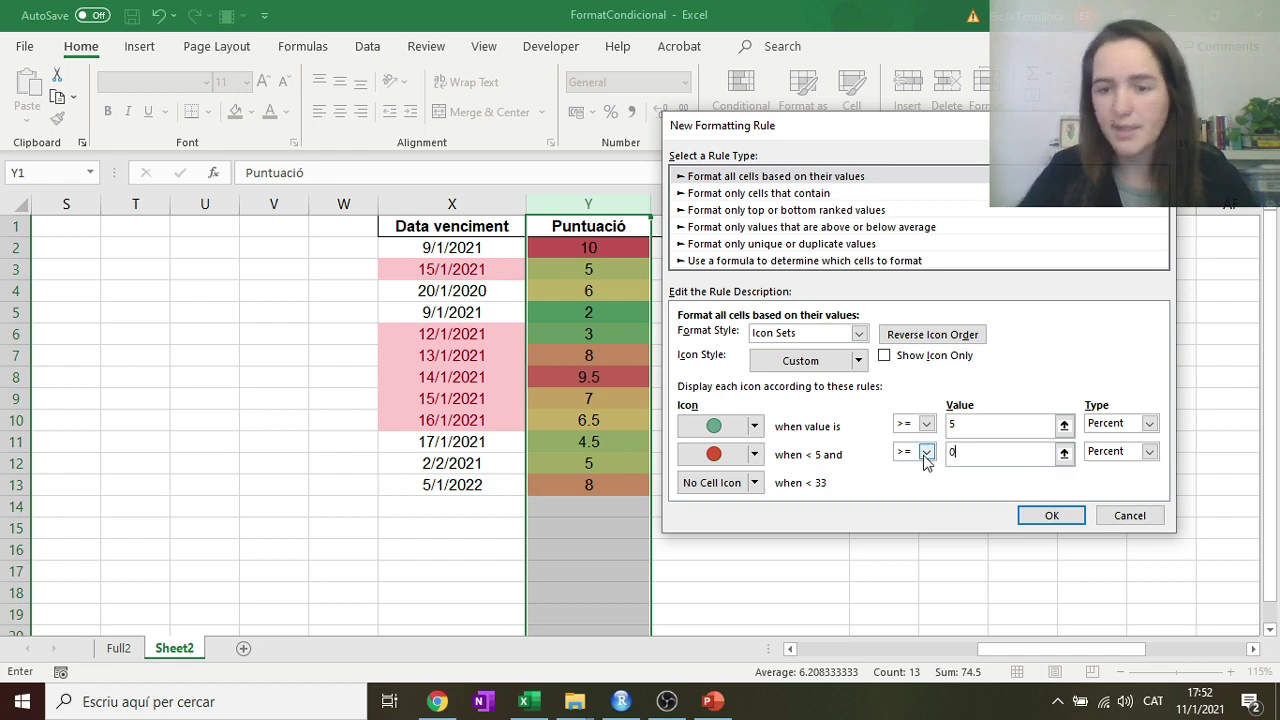
# Step: Switch both thresholds to the Number type, re-enter 5 for the green circle and apply the icon rule to the Puntuació column
pyautogui.click(1112, 423)
pyautogui.click(1116, 441)
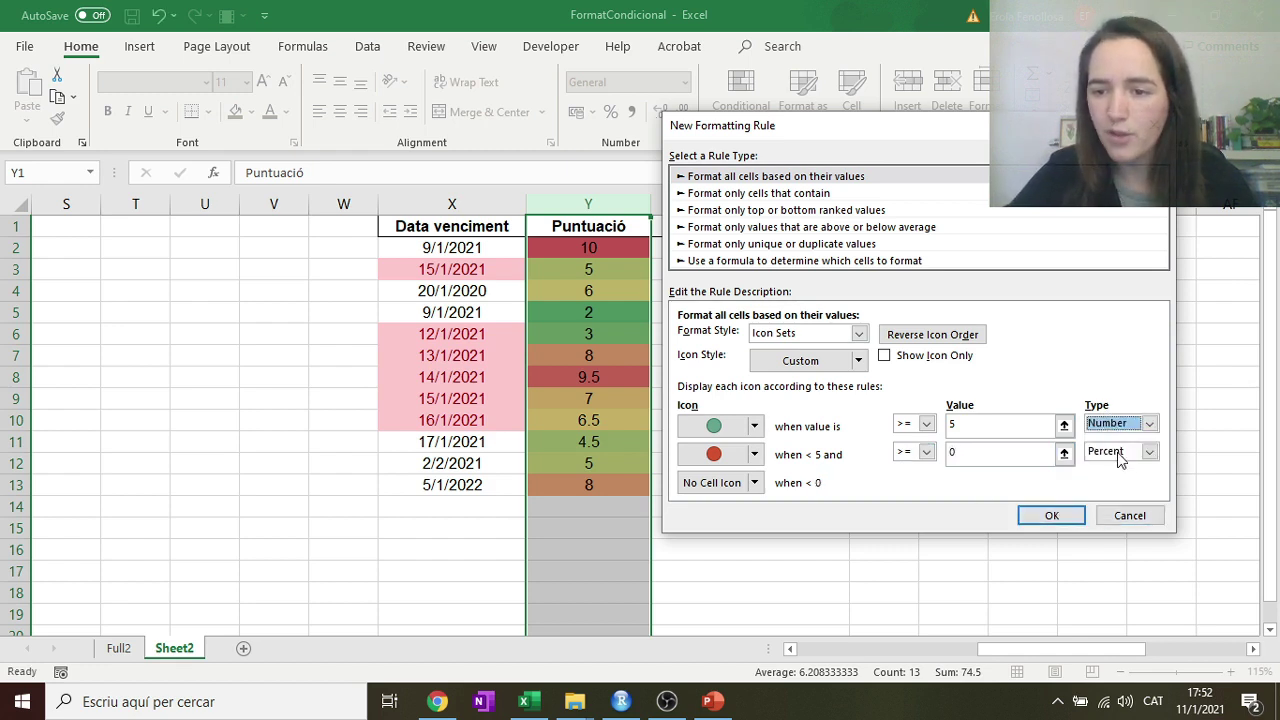
pyautogui.click(1122, 455)
pyautogui.click(1112, 468)
pyautogui.doubleClick(990, 424)
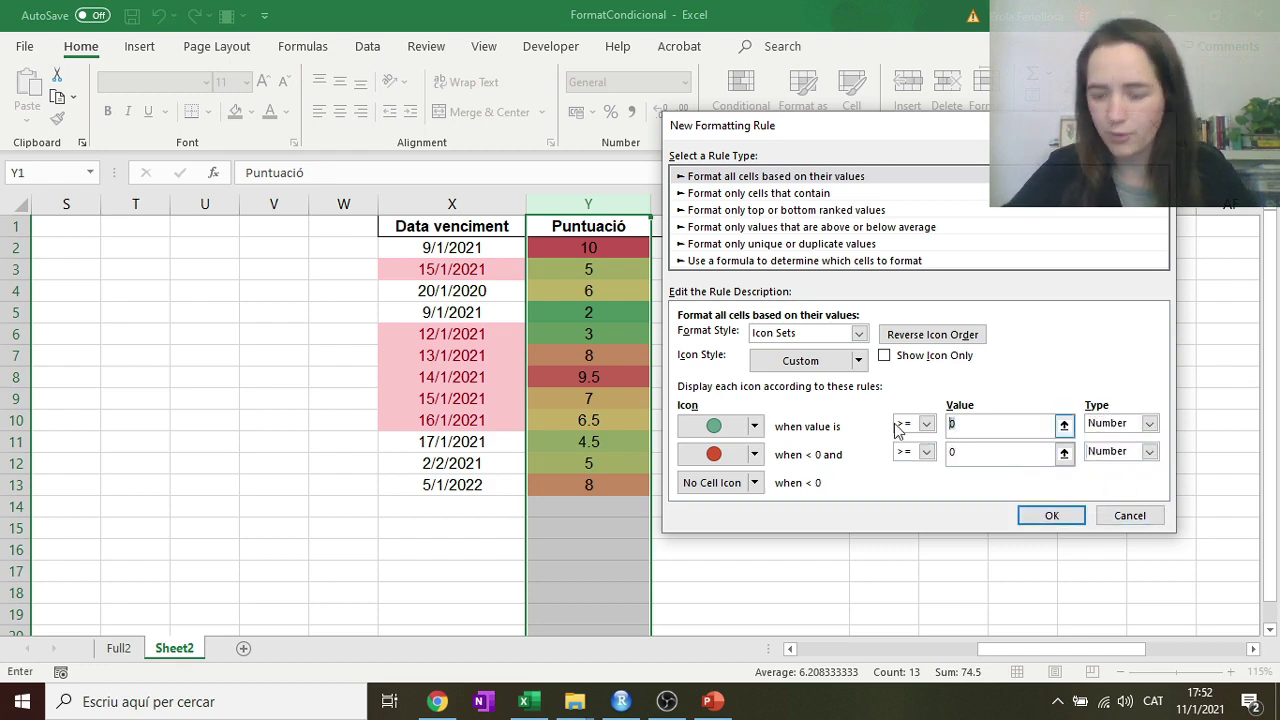
pyautogui.write('5')
pyautogui.click(975, 452)
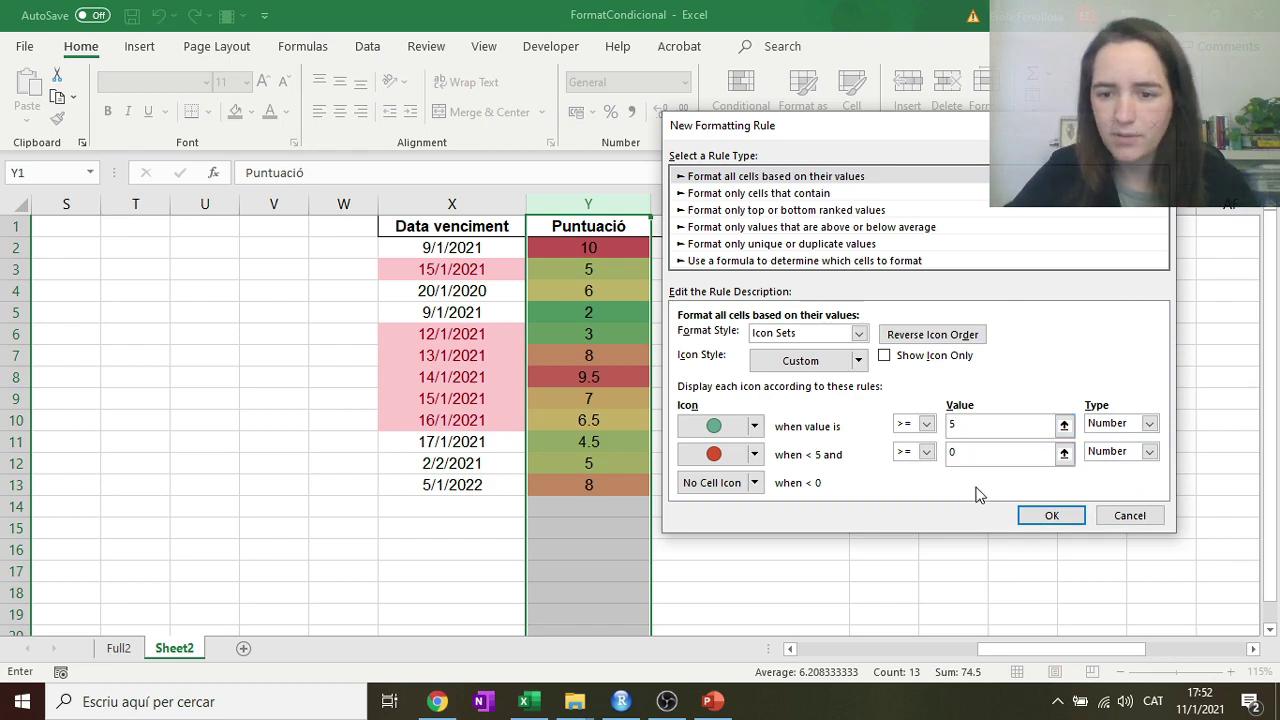
pyautogui.click(1023, 514)
pyautogui.click(971, 499)
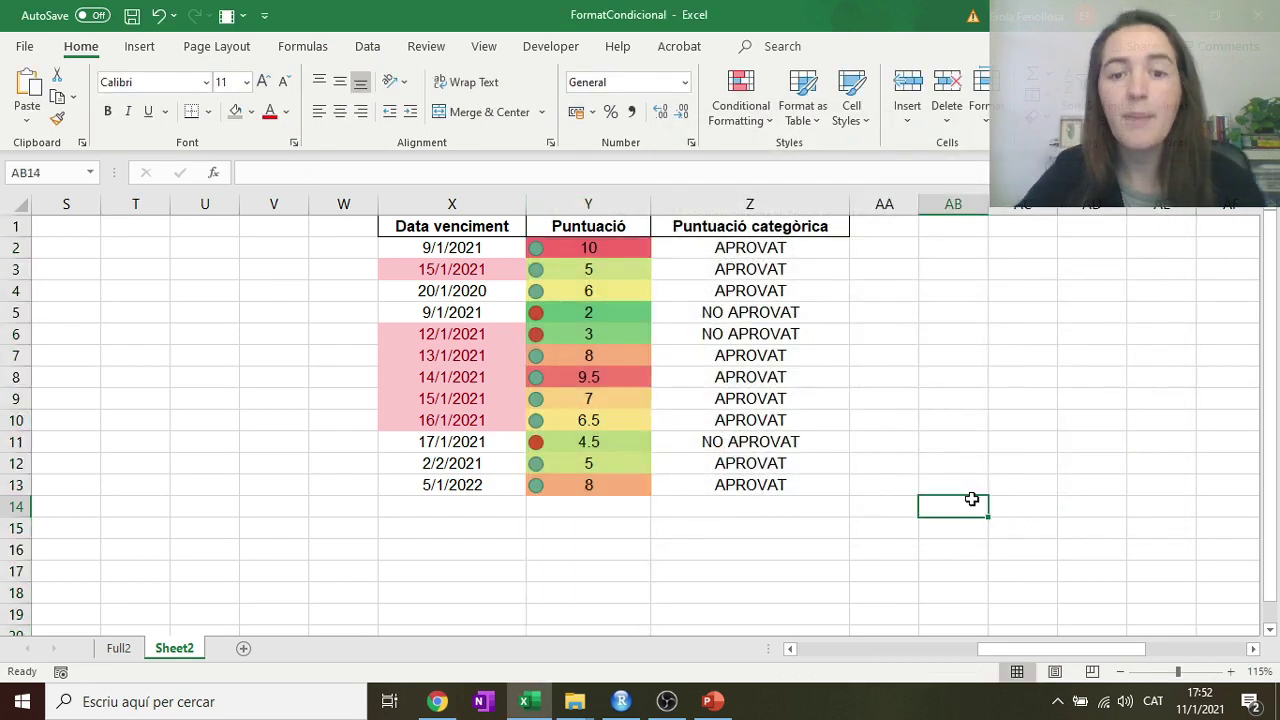
pyautogui.click(592, 312)
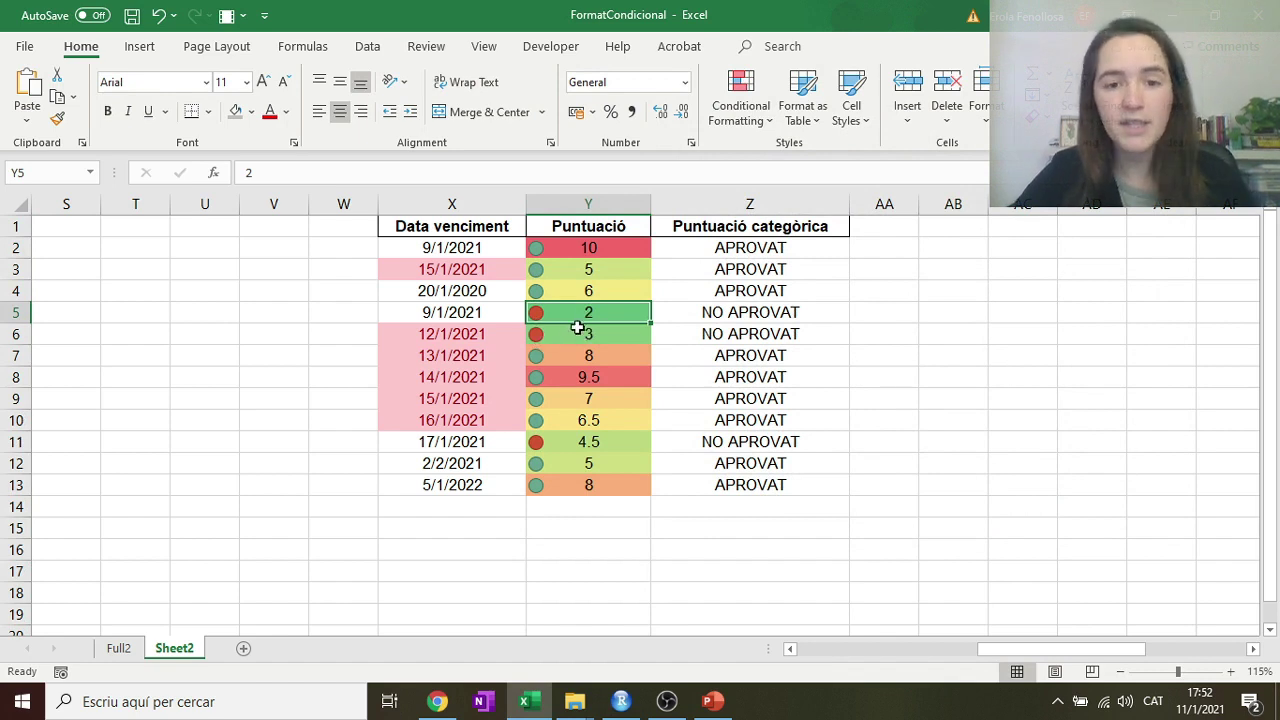
pyautogui.click(563, 291)
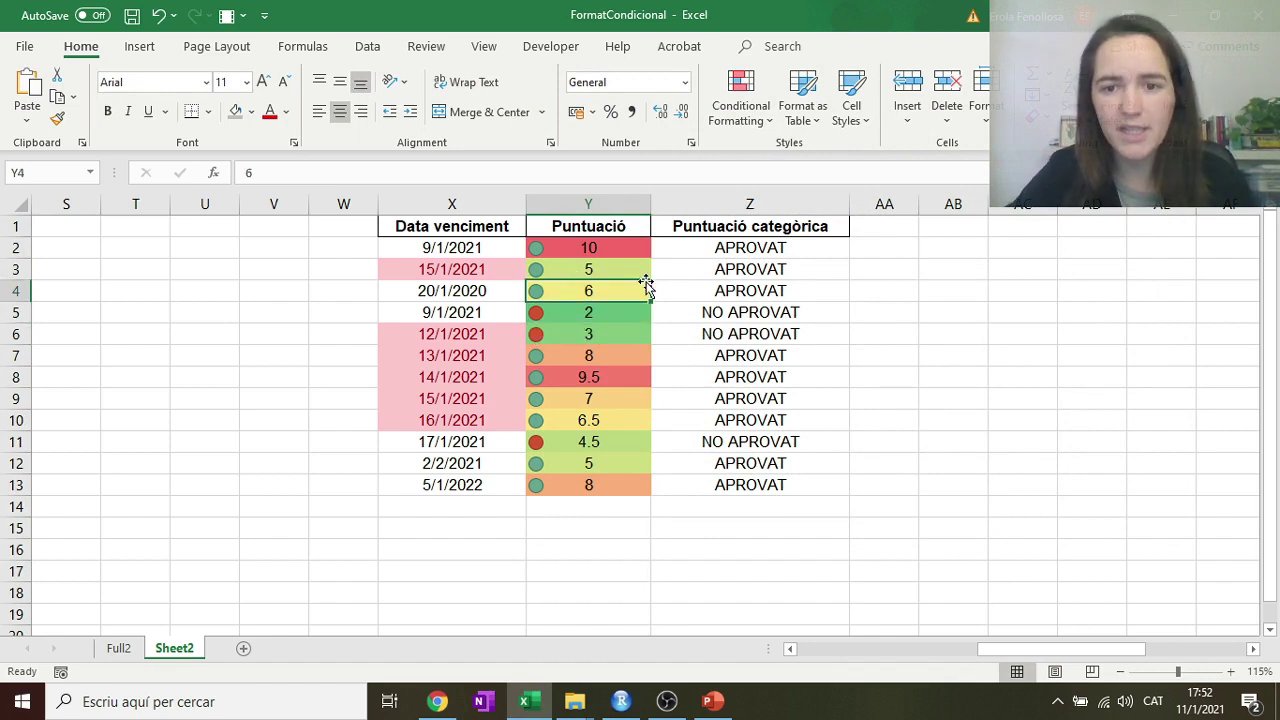
# Step: Highlight the Puntuació categòrica cells containing the text "NO" with Light Red Fill with Dark Red Text
pyautogui.click(750, 204)
pyautogui.click(738, 112)
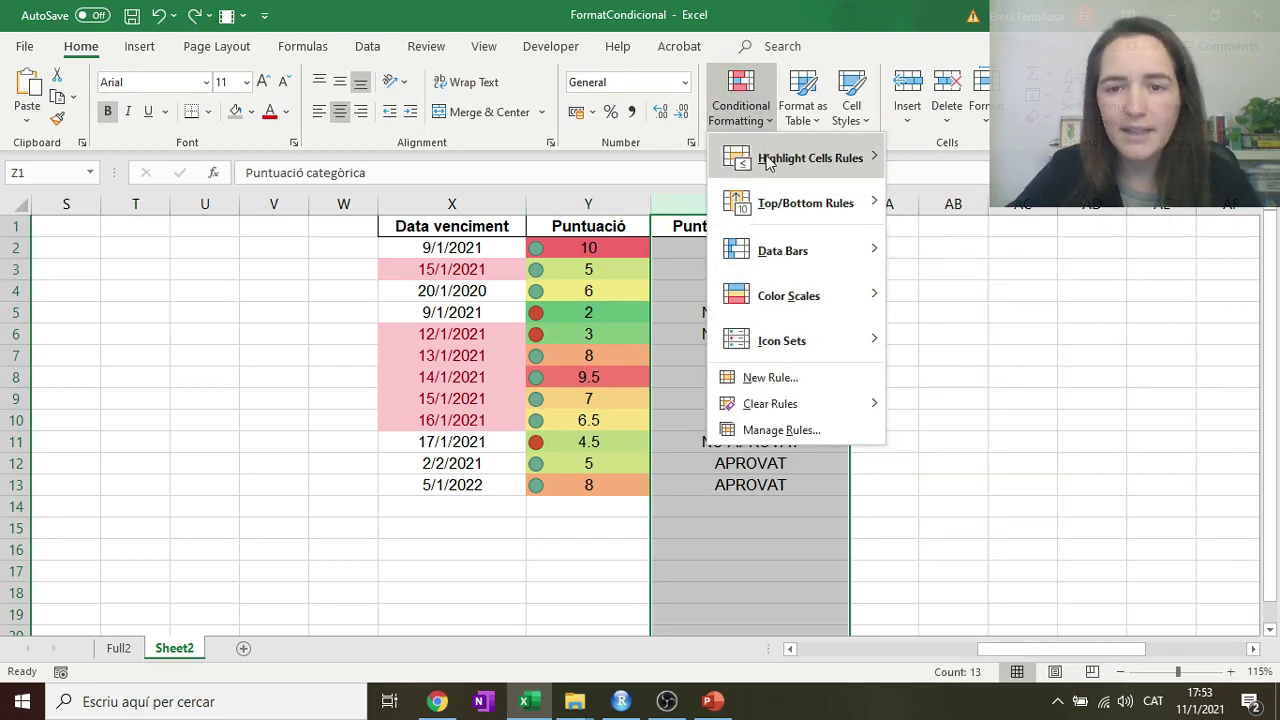
pyautogui.moveTo(800, 158)
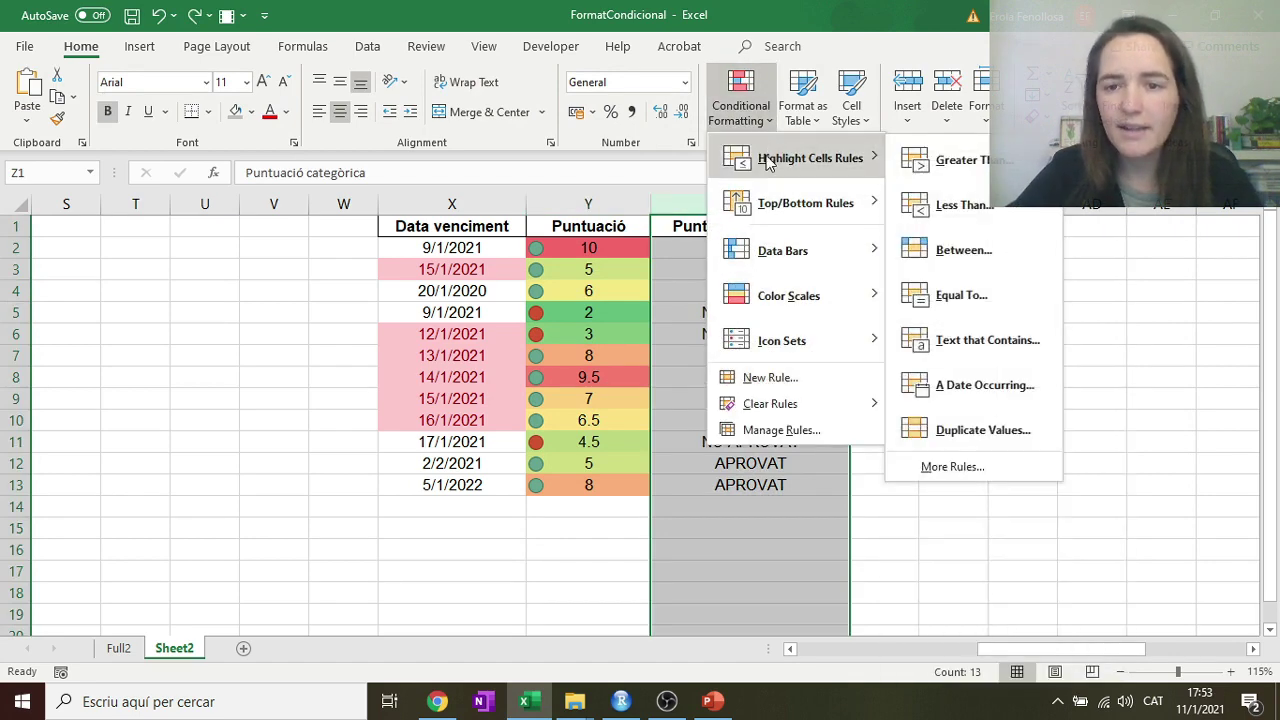
pyautogui.click(986, 339)
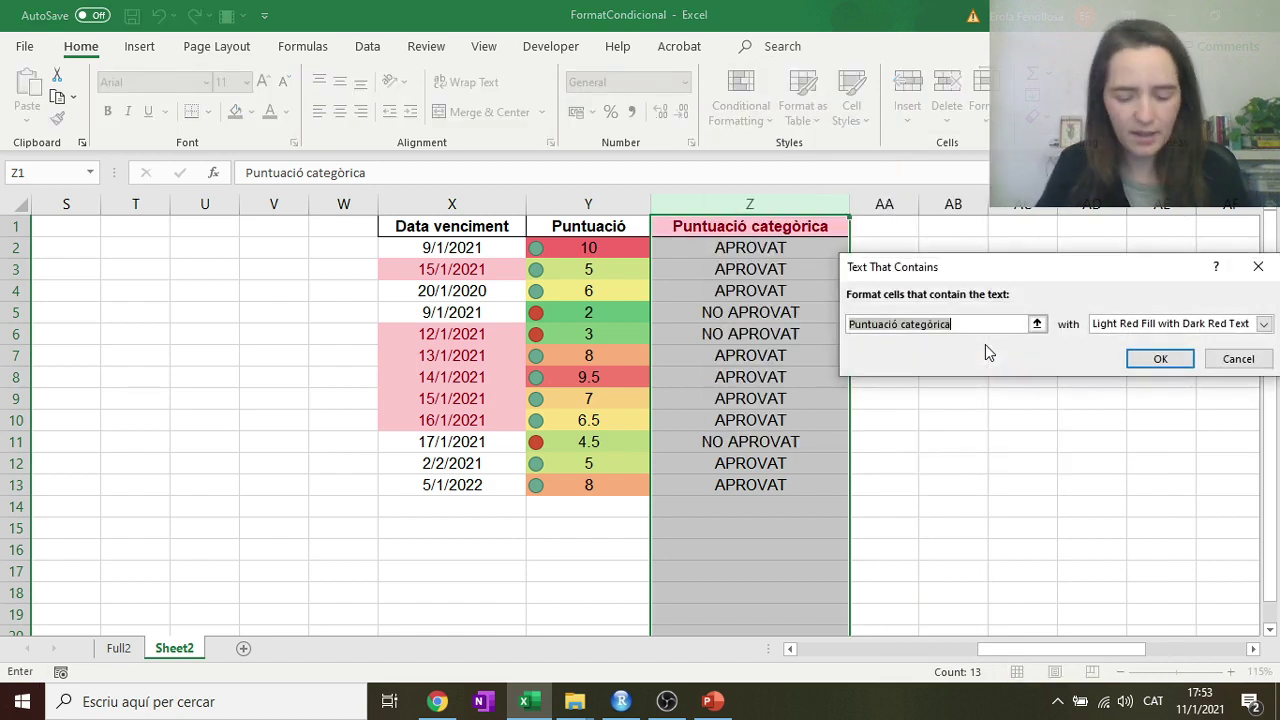
pyautogui.write('NO')
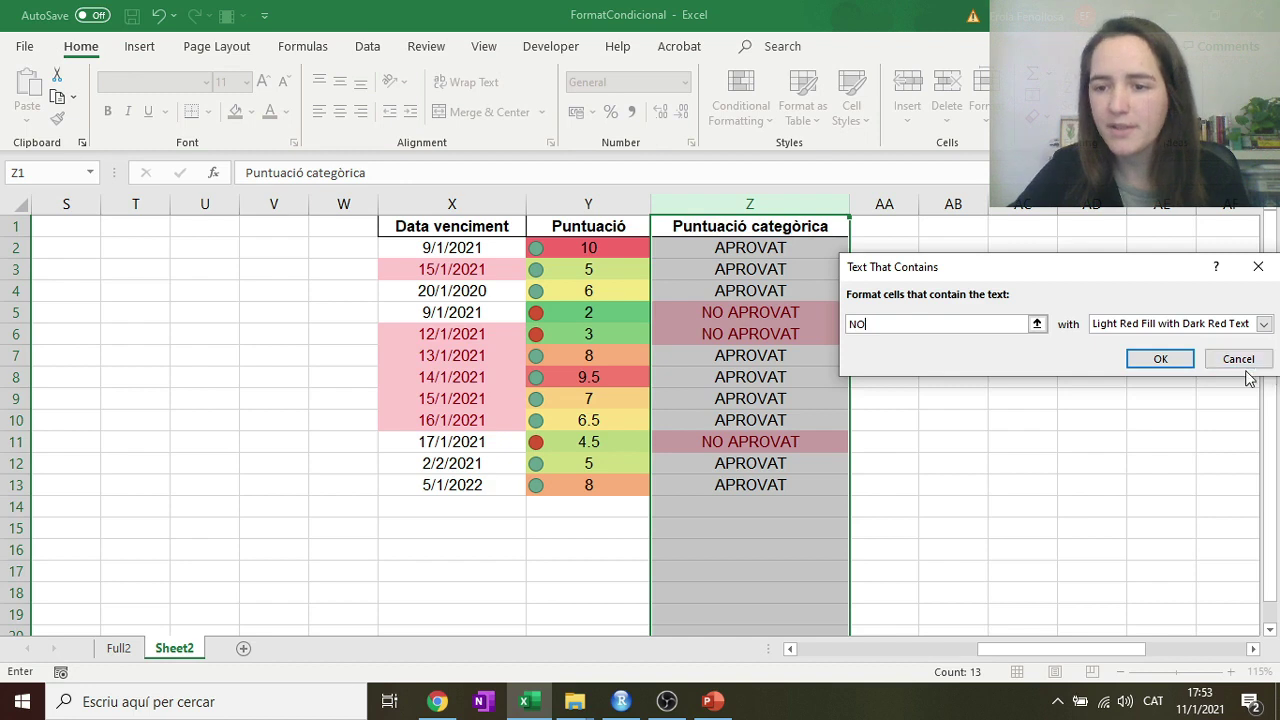
pyautogui.click(1163, 365)
pyautogui.click(1046, 367)
pyautogui.moveTo(828, 312); pyautogui.dragTo(822, 334)
pyautogui.click(935, 418)
pyautogui.moveTo(808, 437); pyautogui.dragTo(640, 440)
pyautogui.click(977, 435)
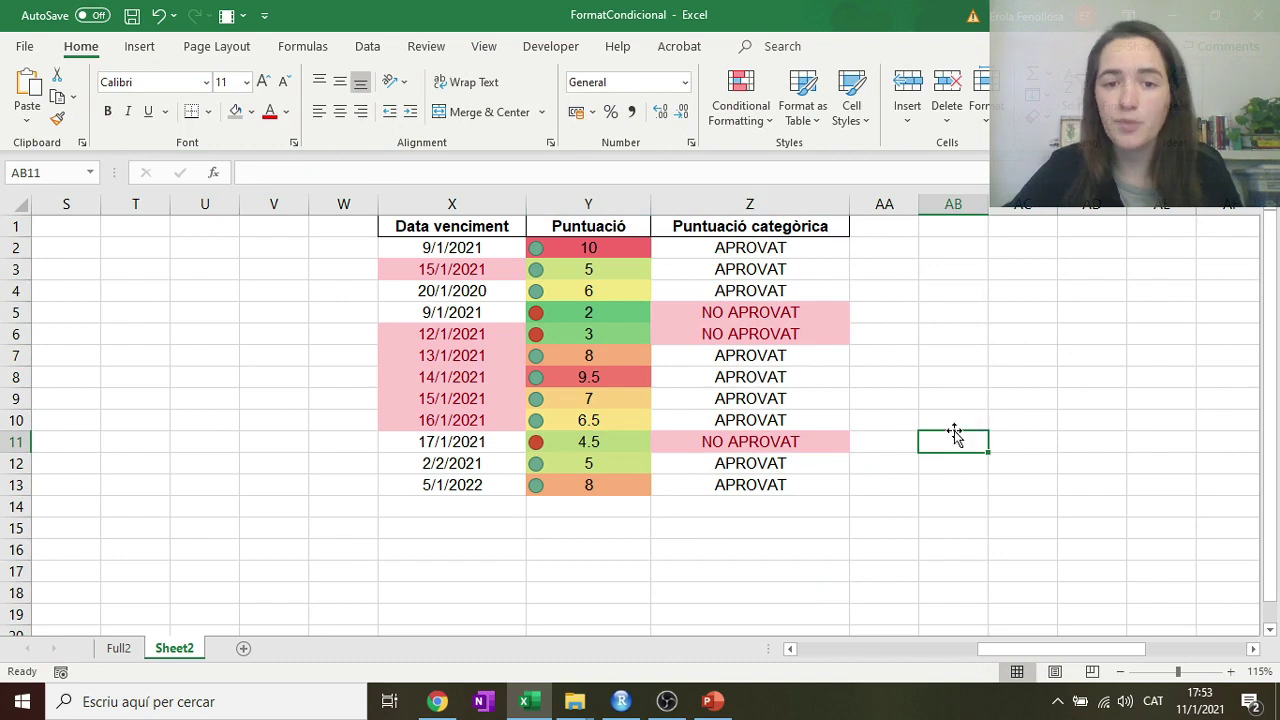
pyautogui.click(903, 417)
# Step: Auto-fit the width of the Balanç column
pyautogui.moveTo(995, 648); pyautogui.dragTo(1088, 650)
pyautogui.click(780, 398)
pyautogui.click(545, 204)
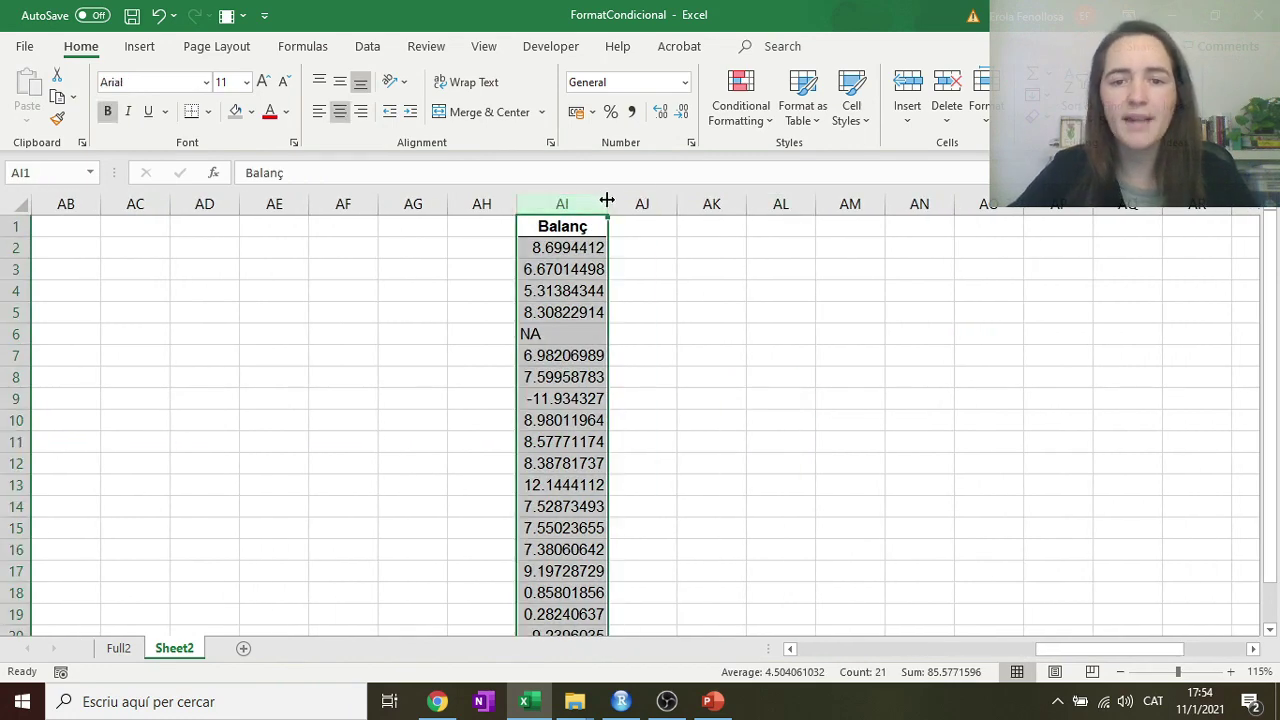
pyautogui.doubleClick(608, 204)
# Step: Reduce the Balanç values to four decimal places
pyautogui.click(579, 247)
pyautogui.hotkey('ctrl', 'shift', 'Down')
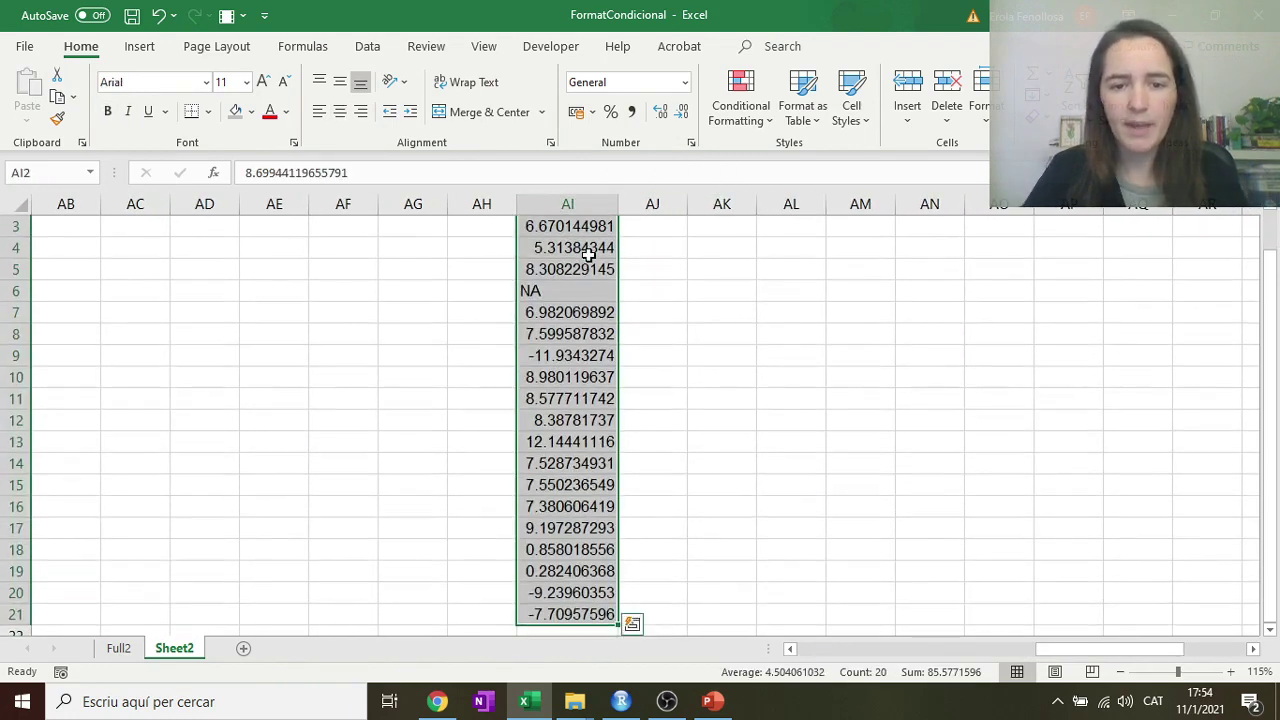
pyautogui.scroll(1, 686, 253)
pyautogui.click(682, 112)
pyautogui.click(682, 112)
pyautogui.click(682, 112)
pyautogui.click(682, 112)
pyautogui.click(652, 377)
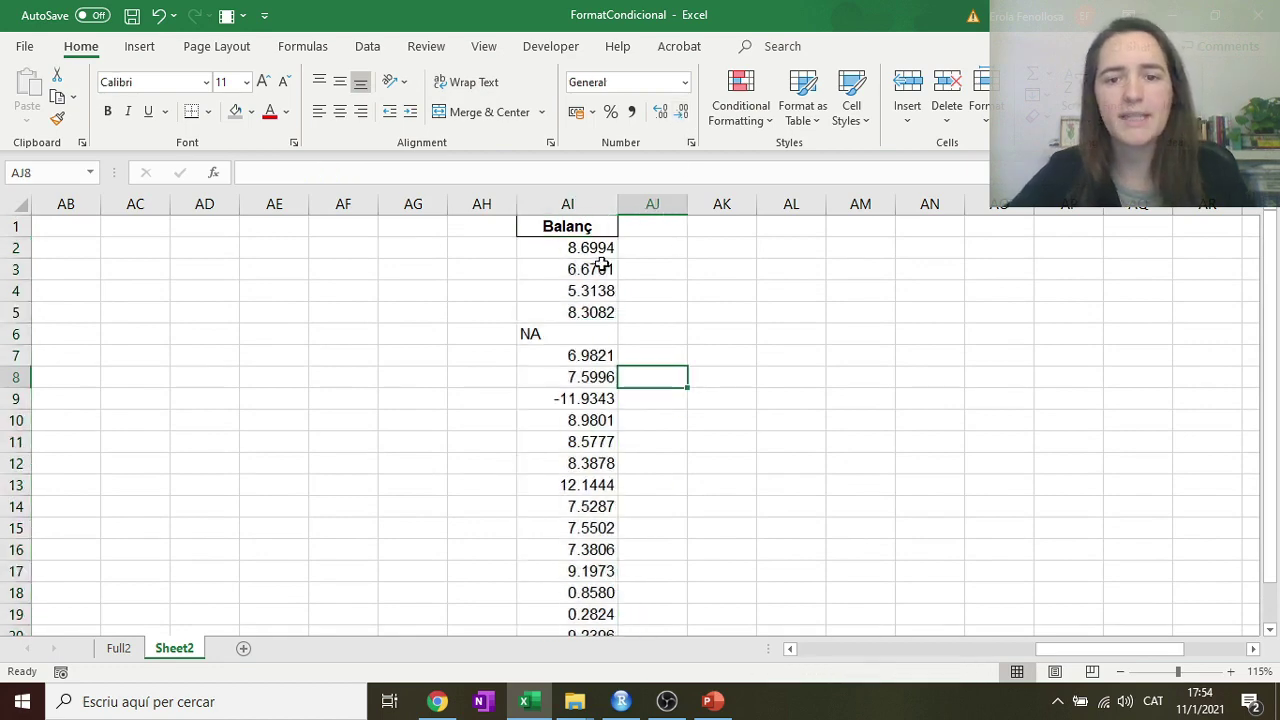
# Step: Add green gradient-fill data bars to the Balanç column
pyautogui.click(595, 212)
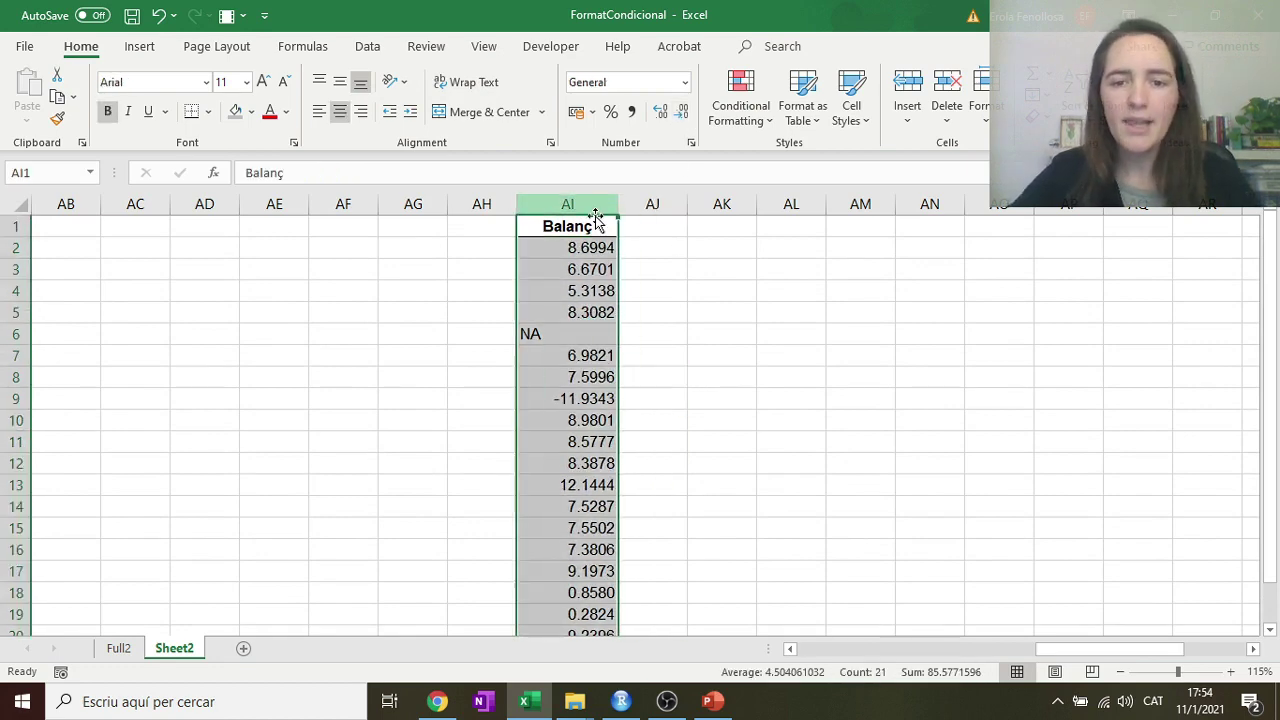
pyautogui.click(713, 118)
pyautogui.moveTo(782, 251)
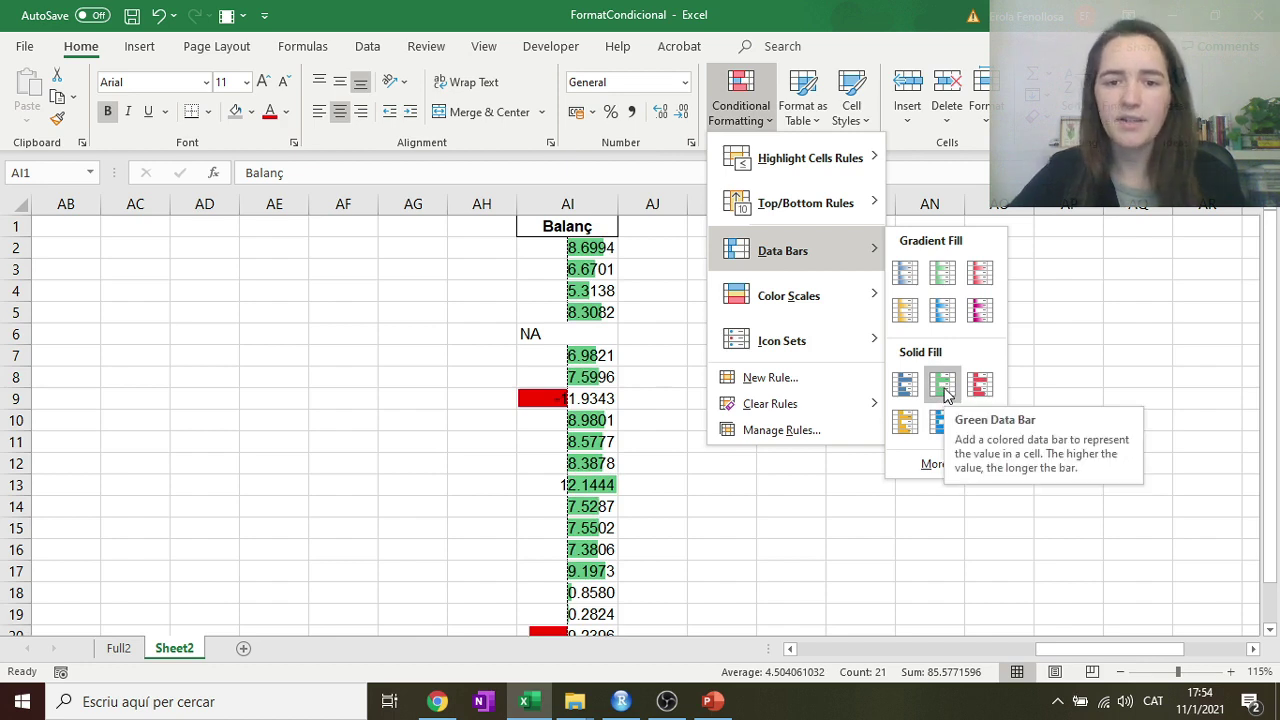
pyautogui.click(945, 285)
pyautogui.click(926, 331)
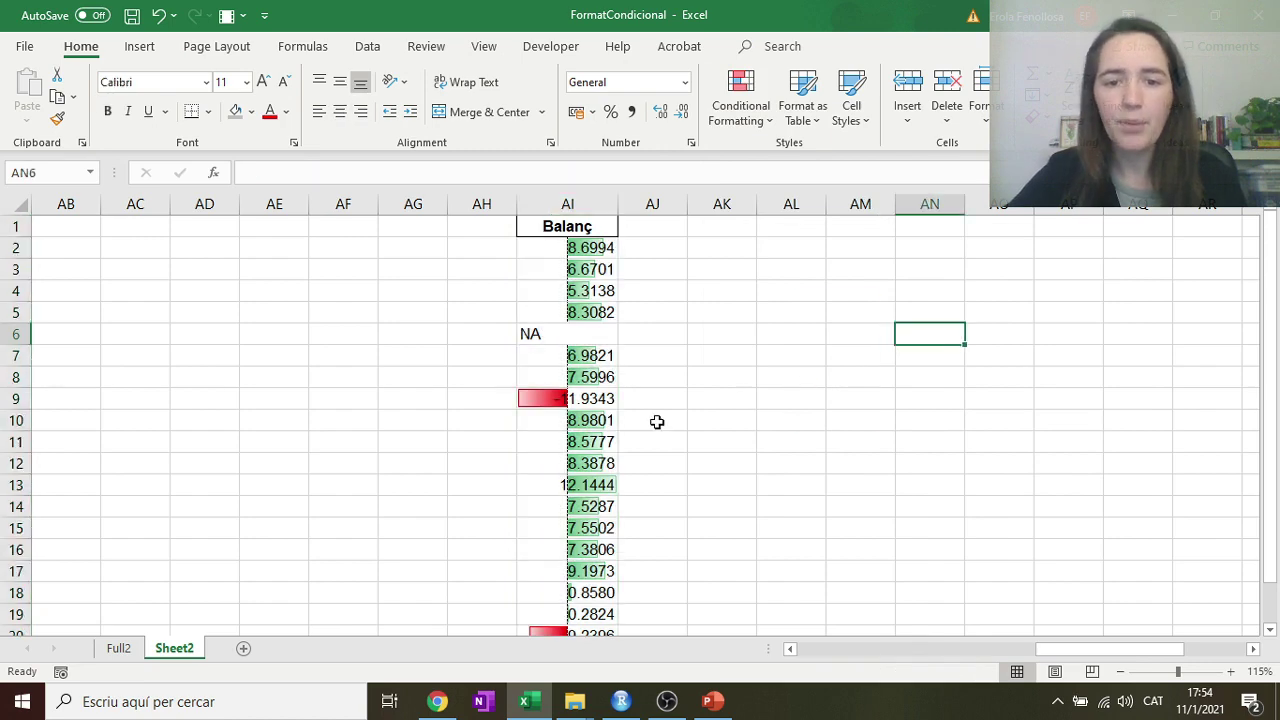
# Step: Examine the data bars of the negative values in the Balanç column, including those in the last two rows
pyautogui.scroll(-1, 645, 400)
pyautogui.click(600, 334)
pyautogui.moveTo(590, 571); pyautogui.dragTo(590, 592)
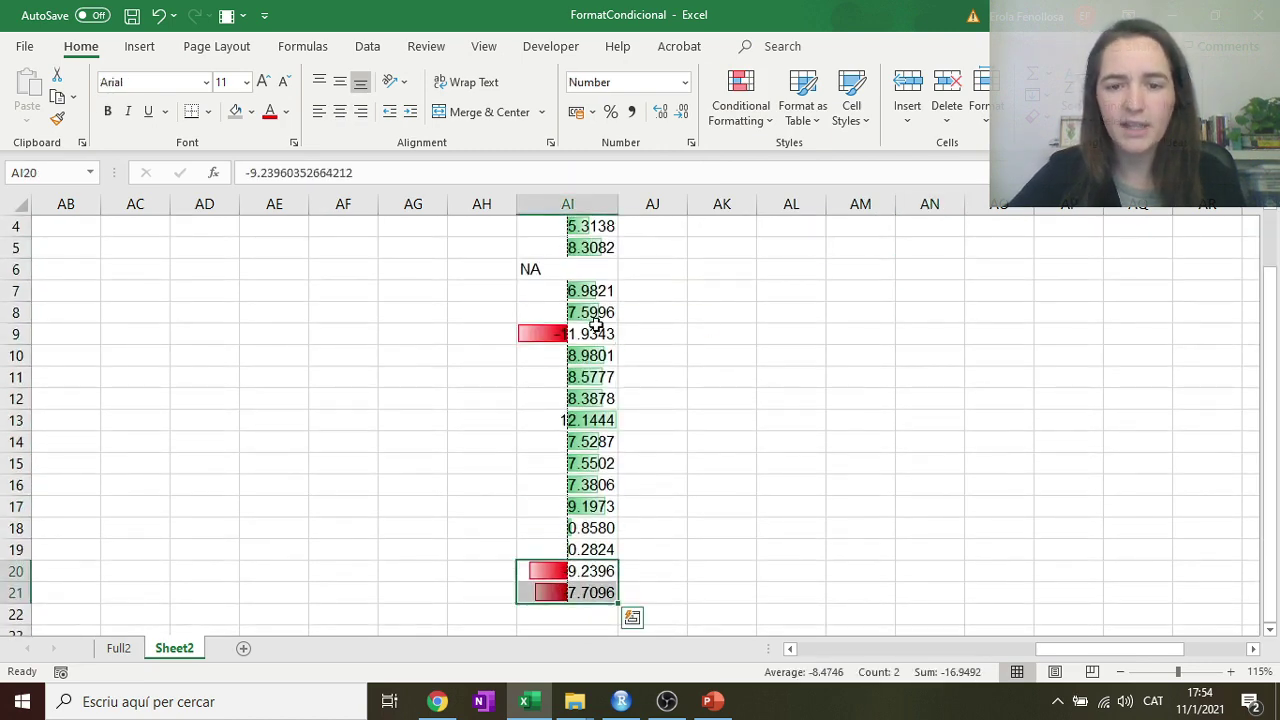
pyautogui.scroll(1, 845, 466)
pyautogui.scroll(-1, 845, 466)
pyautogui.click(858, 398)
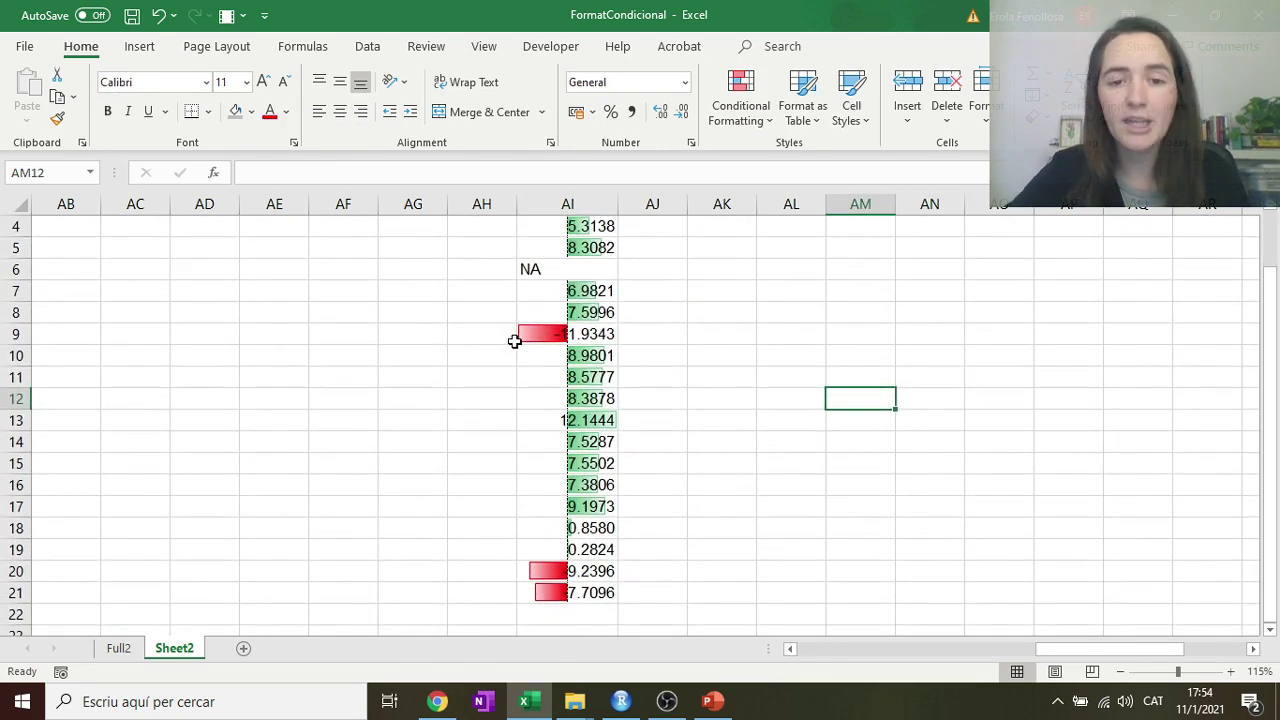
pyautogui.scroll(1, 697, 337)
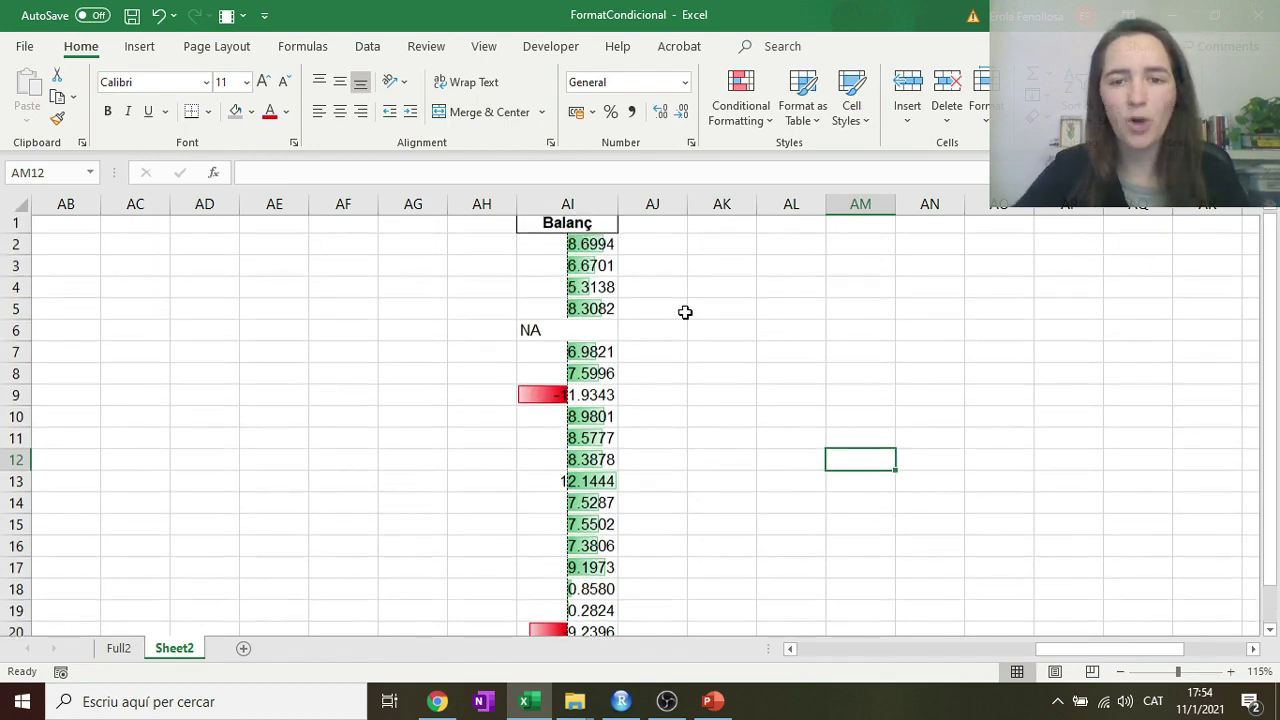
# Step: Widen the Balanç column so its data bars and values have more room
pyautogui.moveTo(618, 210); pyautogui.dragTo(843, 206)
pyautogui.click(938, 336)
pyautogui.scroll(-3, 880, 370)
pyautogui.click(786, 292)
pyautogui.scroll(1, 860, 360)
pyautogui.click(820, 336)
pyautogui.click(821, 360)
pyautogui.click(964, 381)
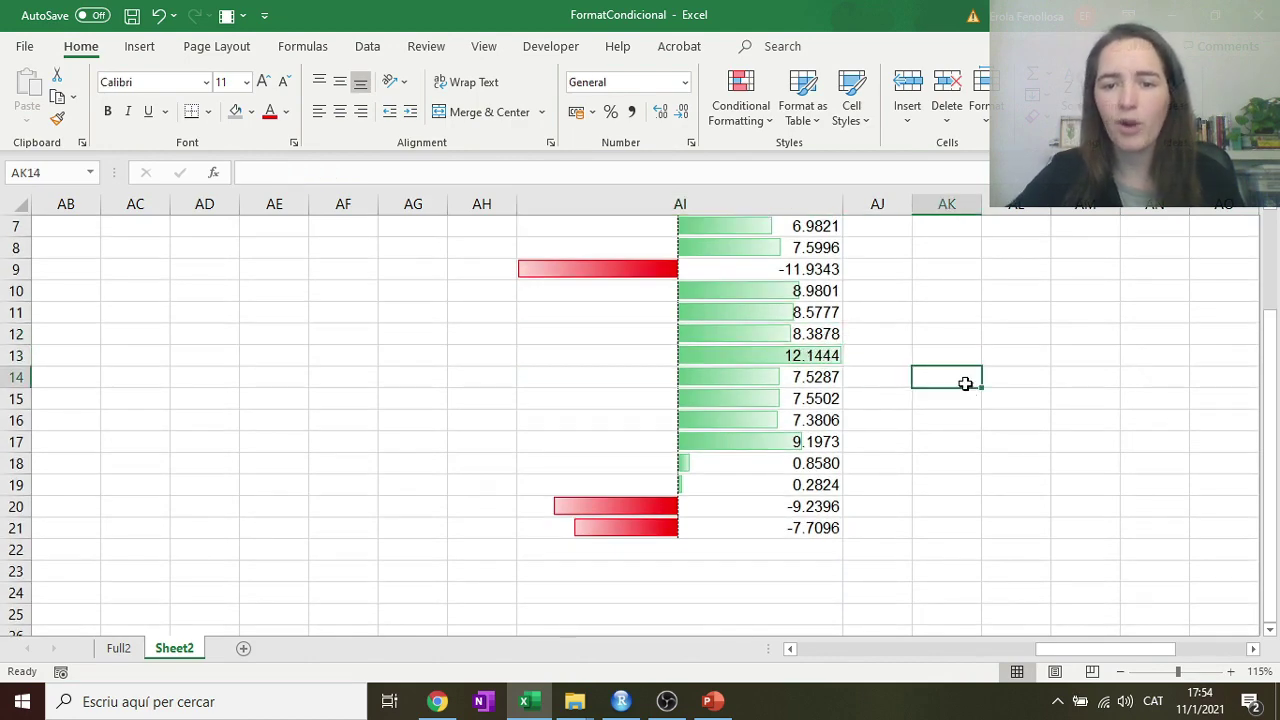
pyautogui.scroll(2, 860, 477)
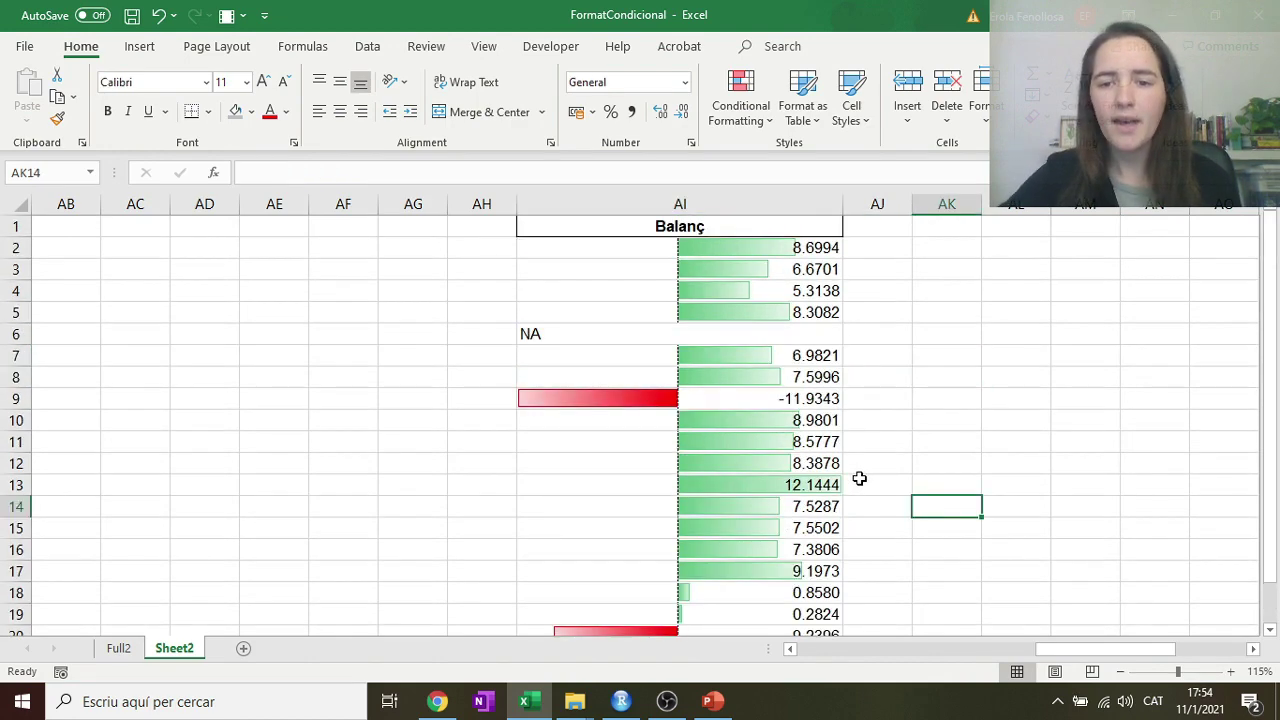
pyautogui.moveTo(843, 205); pyautogui.dragTo(862, 212)
pyautogui.click(866, 255)
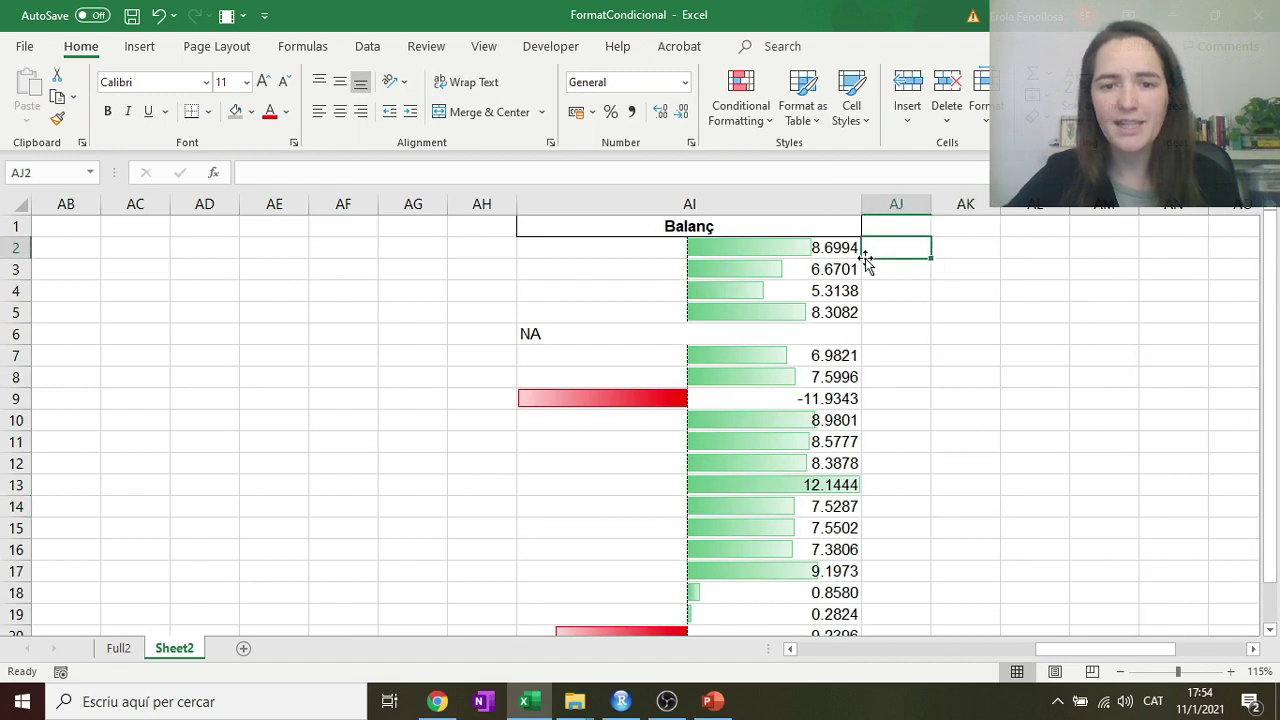
pyautogui.click(689, 204)
pyautogui.click(726, 249)
pyautogui.doubleClick(733, 248)
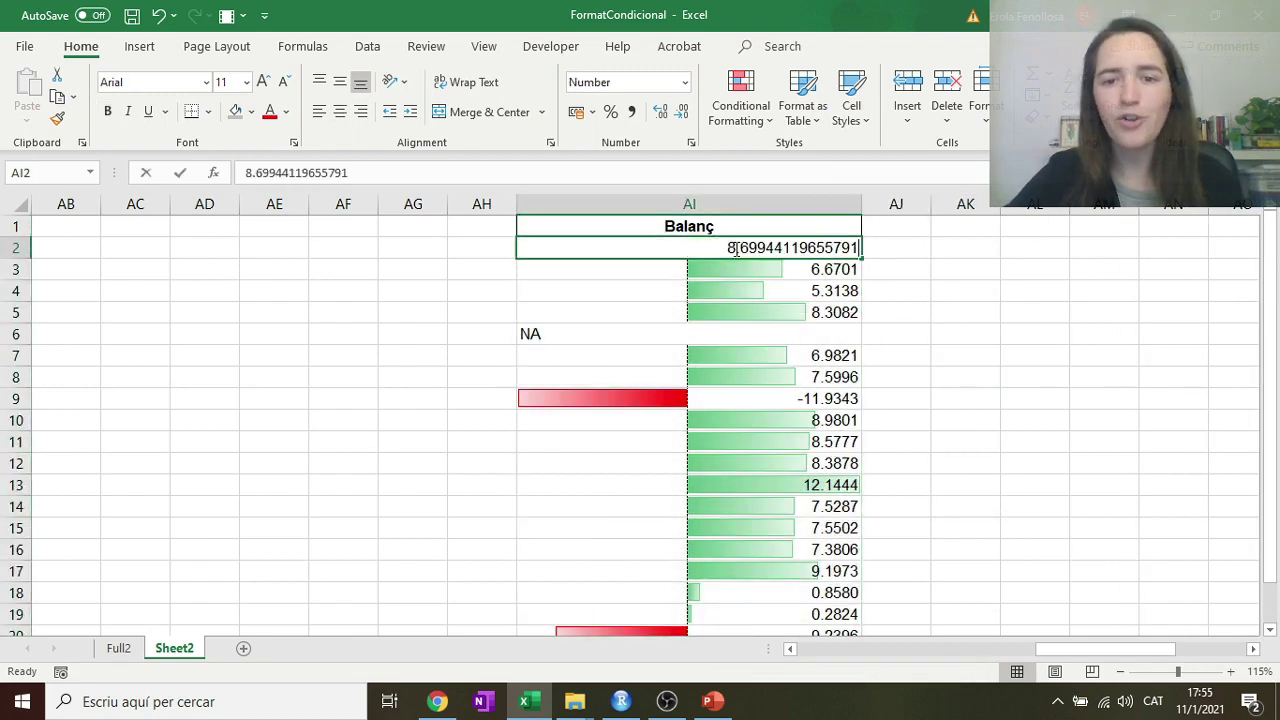
pyautogui.click(720, 320)
pyautogui.click(723, 256)
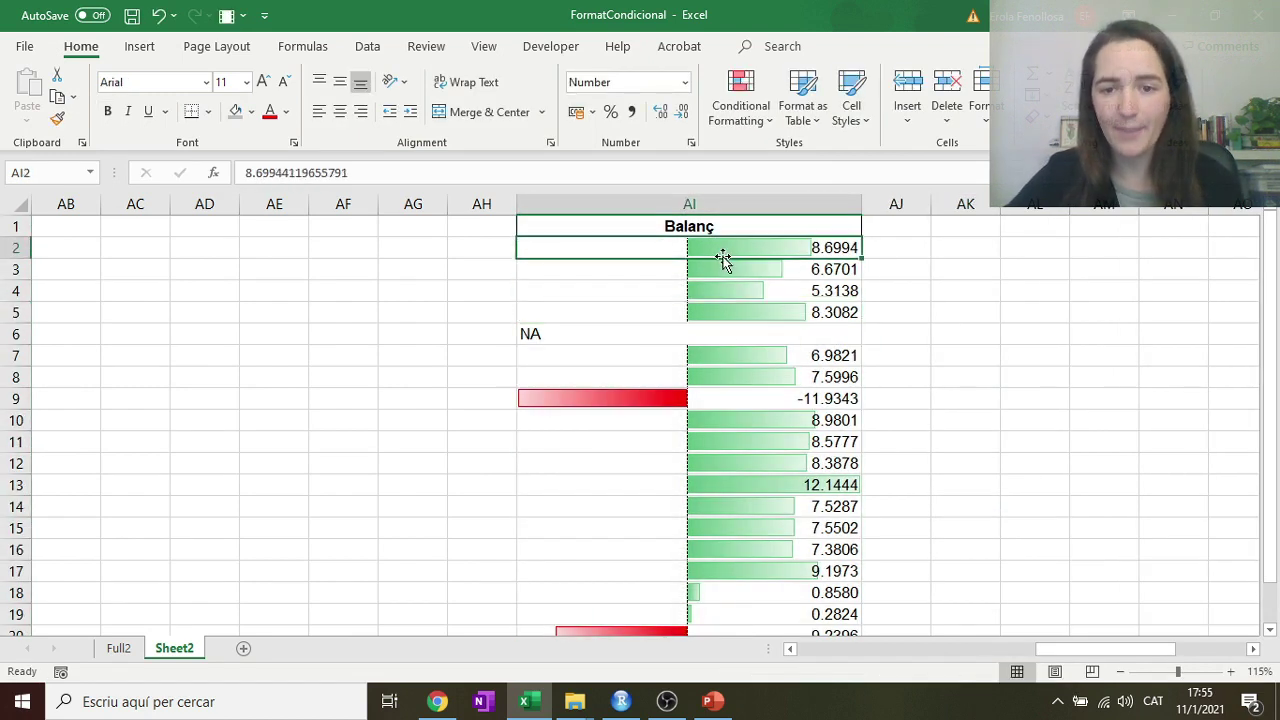
# Step: Clear the conditional formatting rules from the Balanç column only
pyautogui.click(727, 203)
pyautogui.scroll(-1, 727, 203)
pyautogui.click(732, 112)
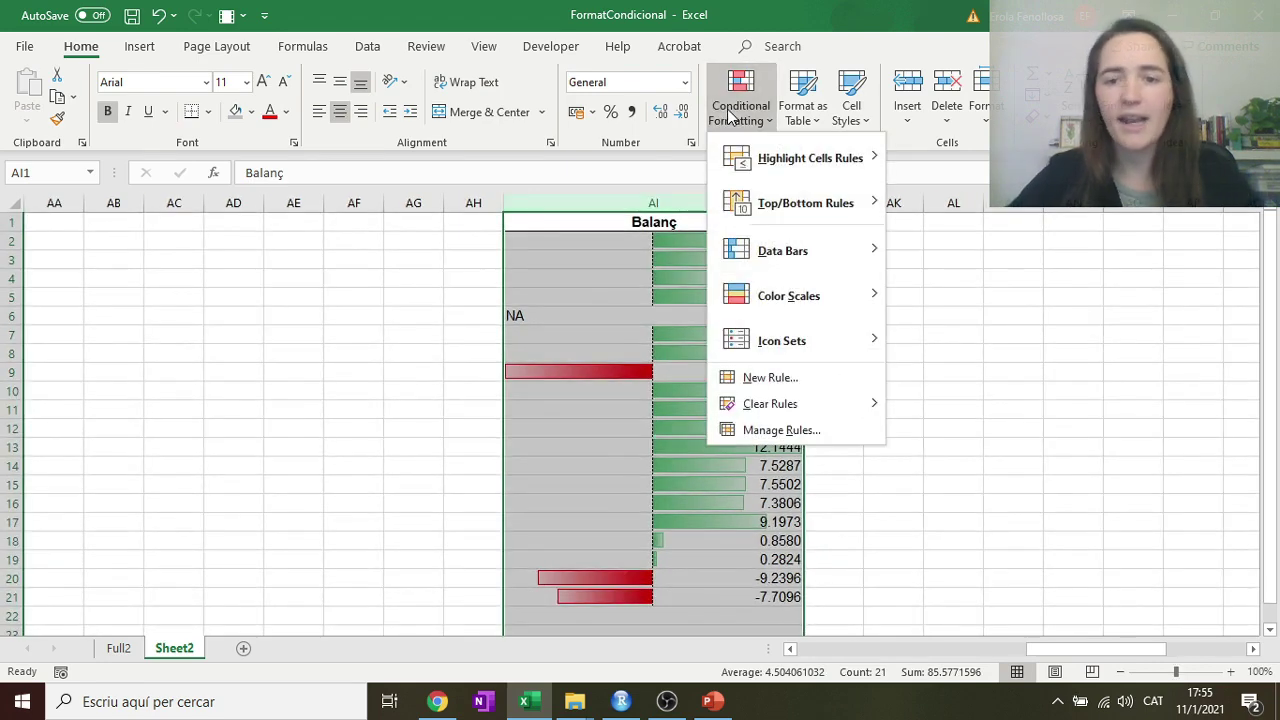
pyautogui.moveTo(779, 414)
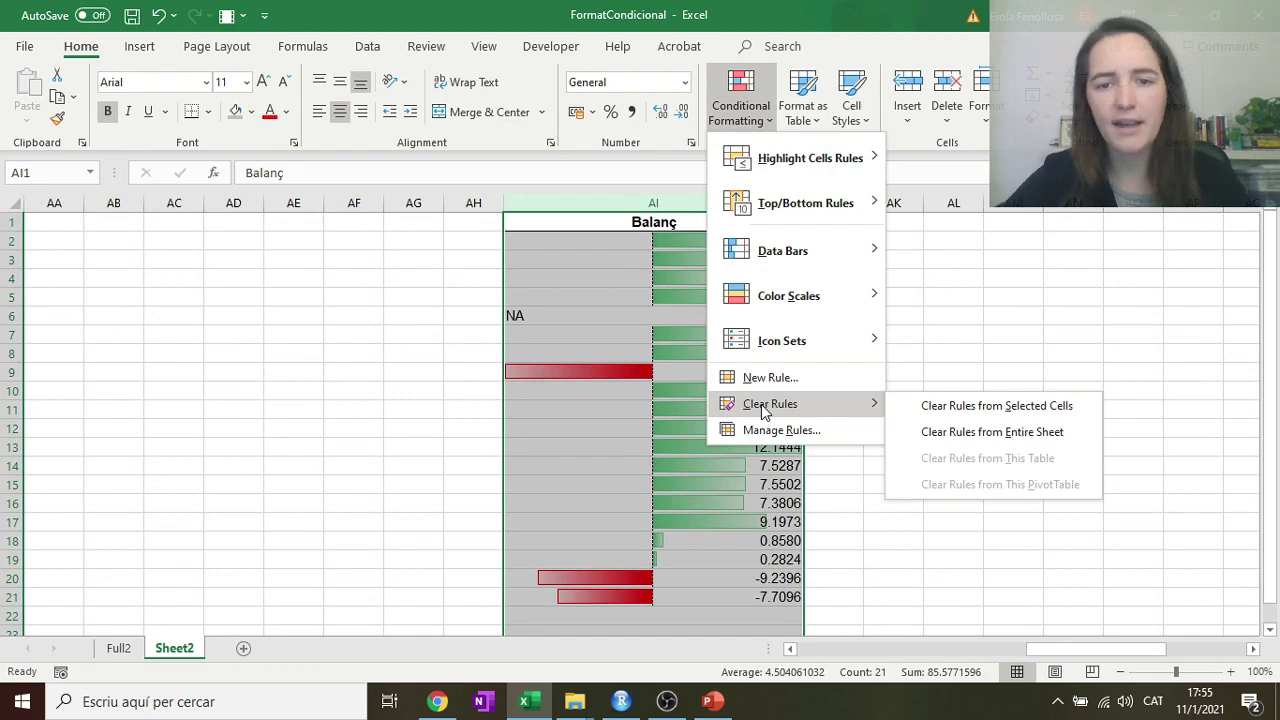
pyautogui.click(1065, 415)
pyautogui.click(915, 357)
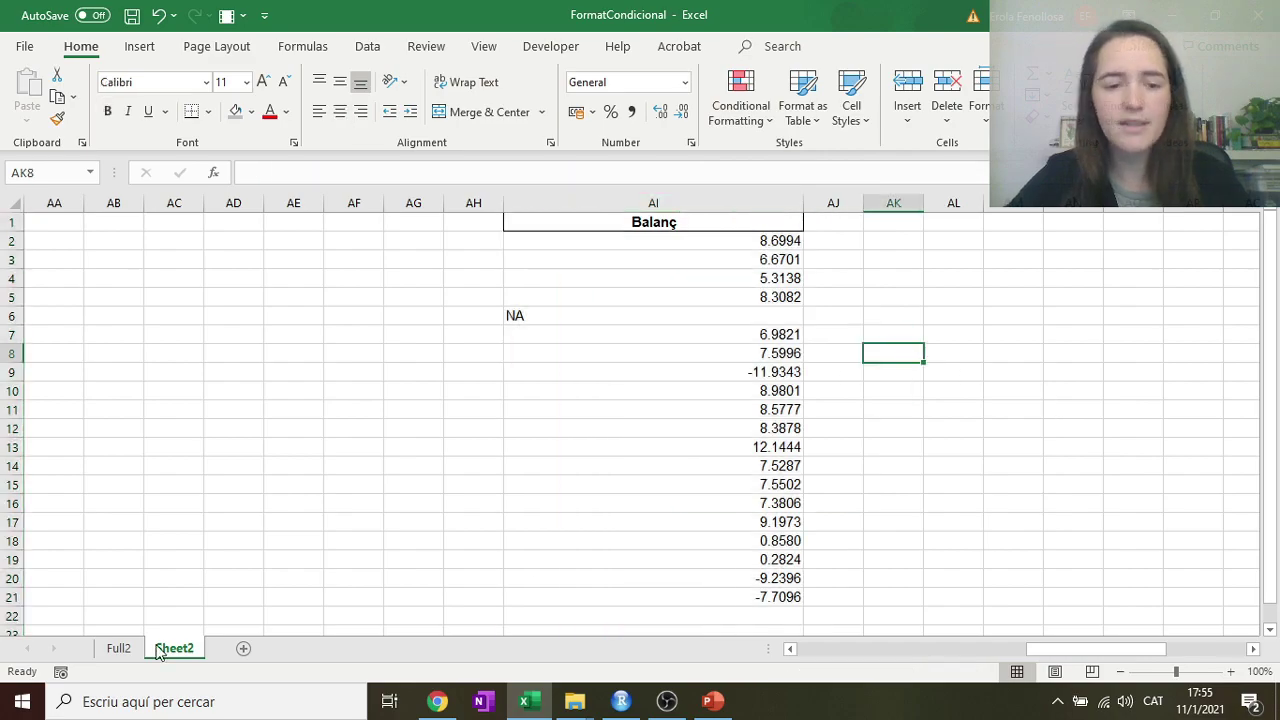
# Step: Clear all conditional formatting rules from the entire Full2 sheet
pyautogui.click(118, 648)
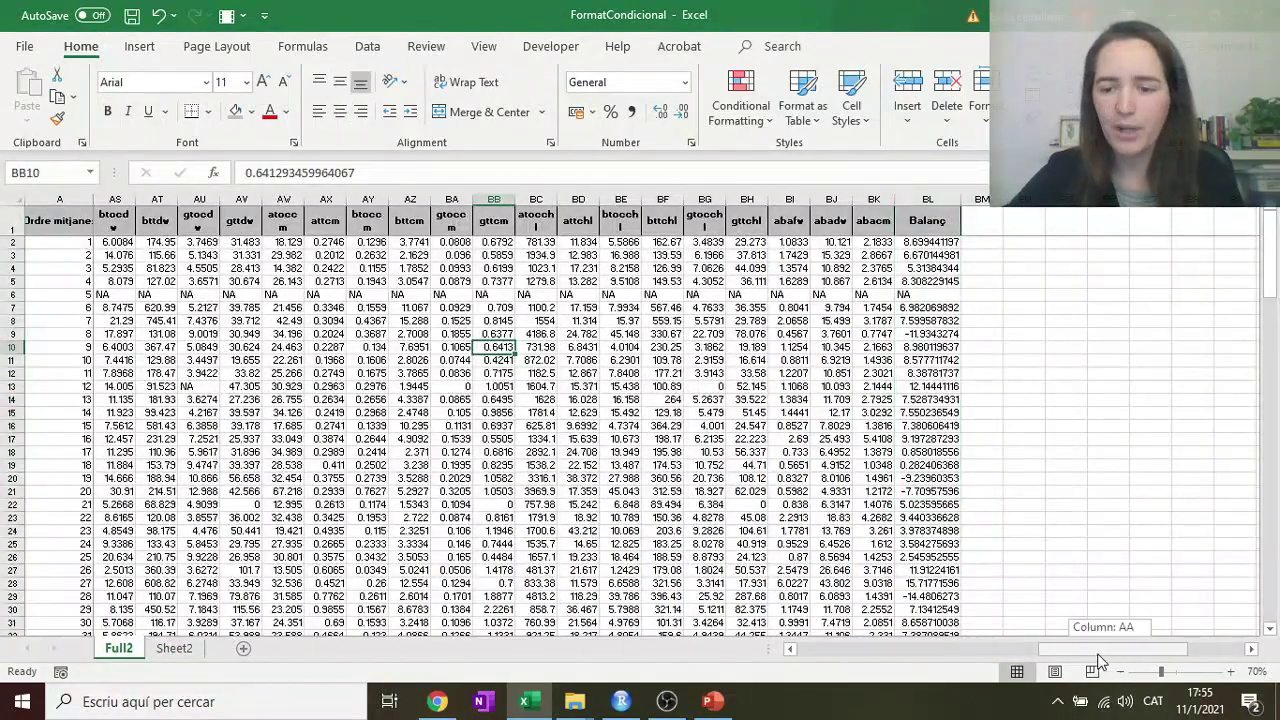
pyautogui.moveTo(1110, 652); pyautogui.dragTo(845, 655)
pyautogui.click(689, 452)
pyautogui.click(738, 118)
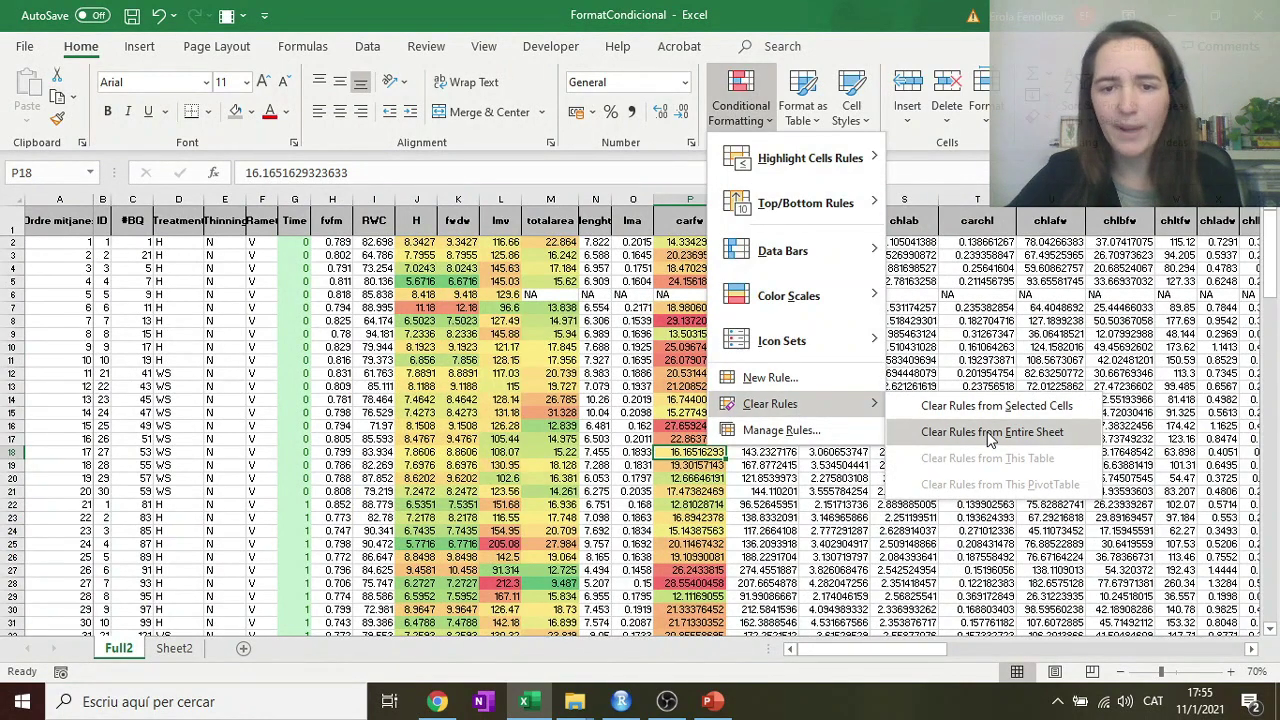
pyautogui.click(990, 432)
pyautogui.click(790, 386)
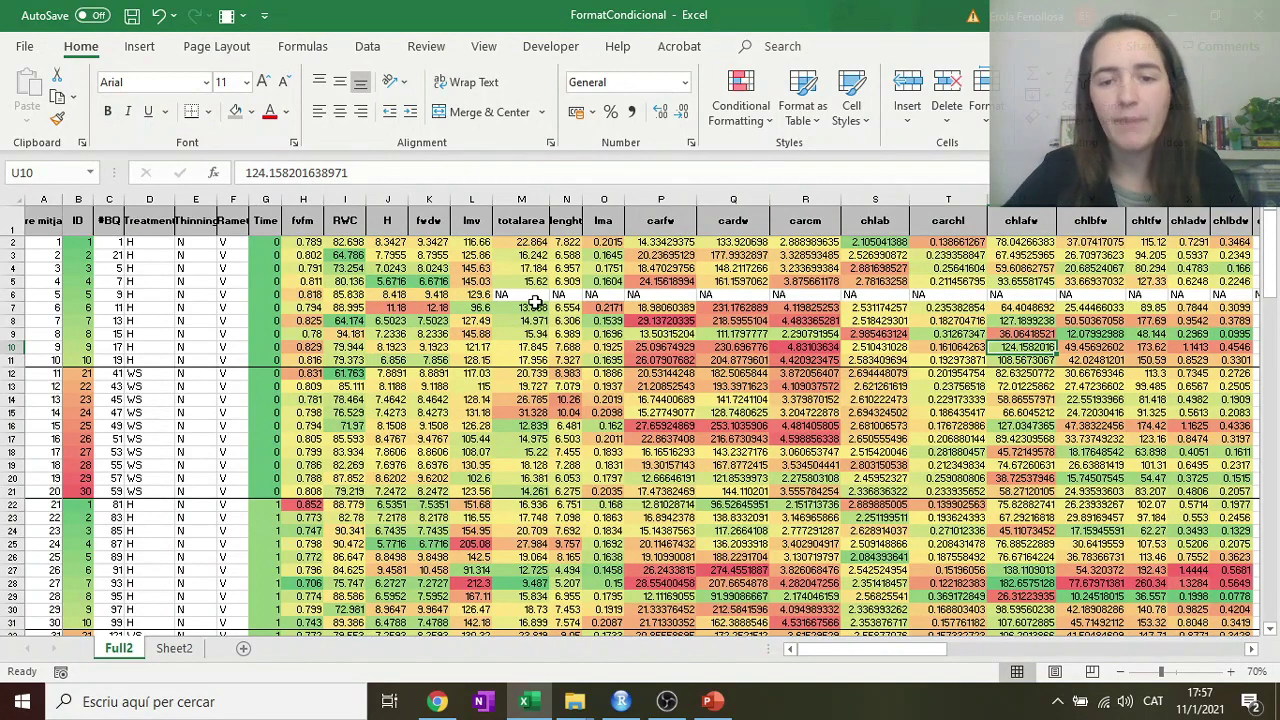
pyautogui.click(394, 307)
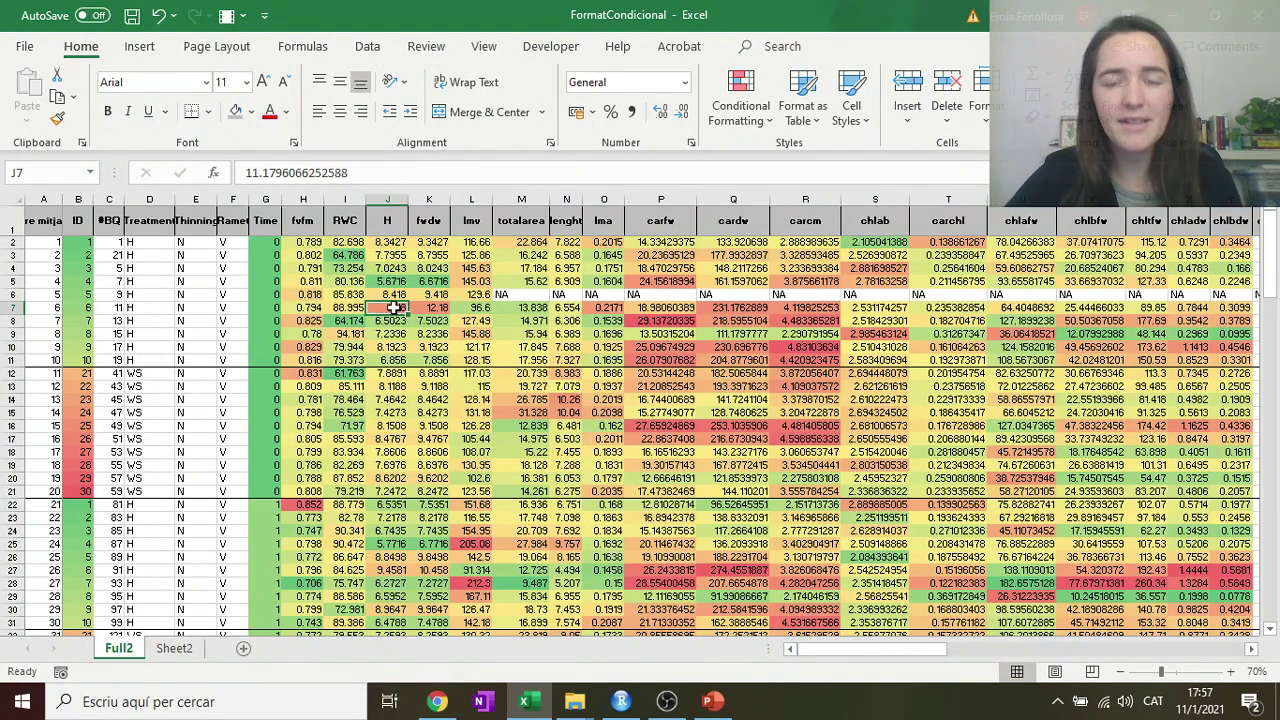